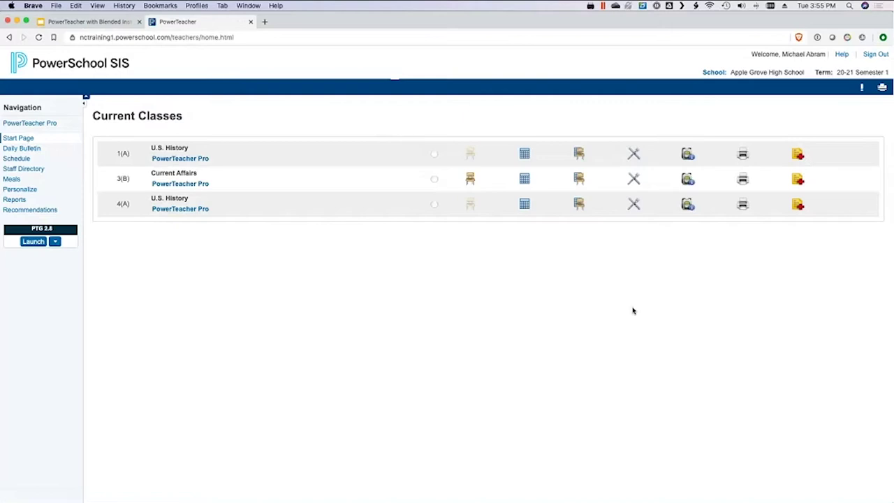
# Step: Open Current Affairs 3(B) attendance and select the 1R (Present Off-Site) code
pyautogui.click(93, 22)
pyautogui.click(171, 22)
pyautogui.click(472, 179)
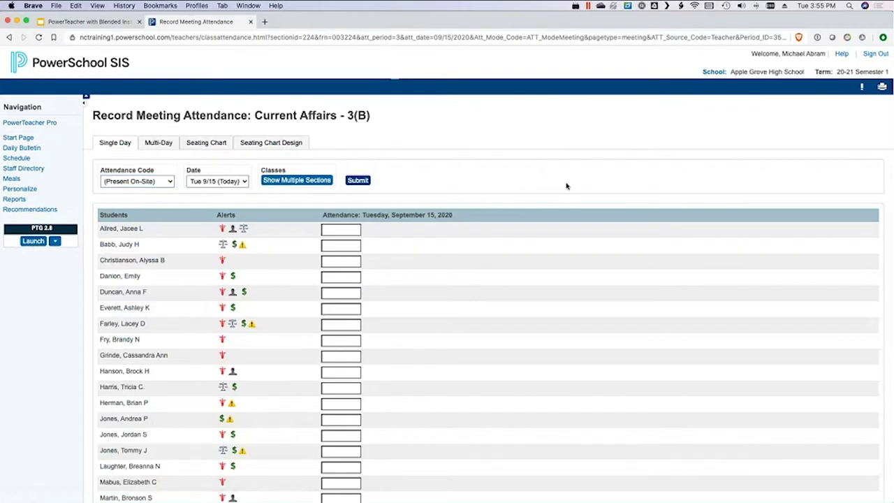
pyautogui.click(145, 181)
pyautogui.click(145, 190)
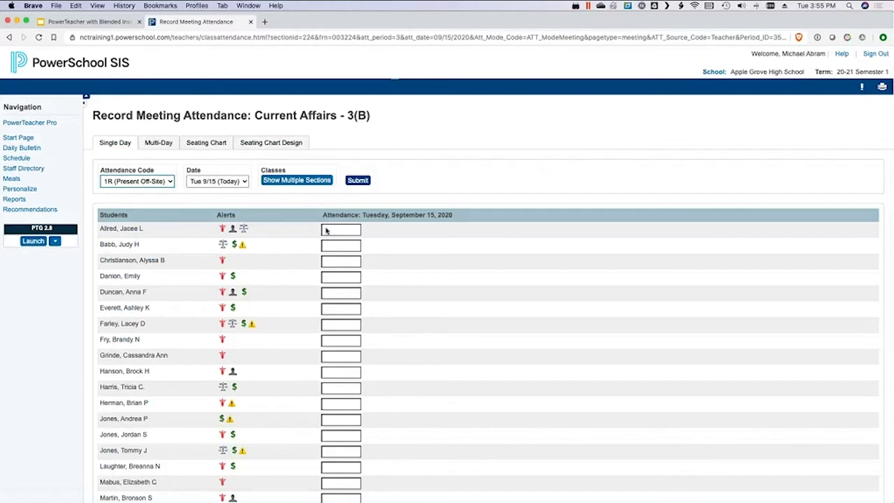
# Step: Mark the first six students on the roster 1R (Present Off-Site) for Tue 9/15
pyautogui.click(327, 230)
pyautogui.click(345, 246)
pyautogui.click(345, 261)
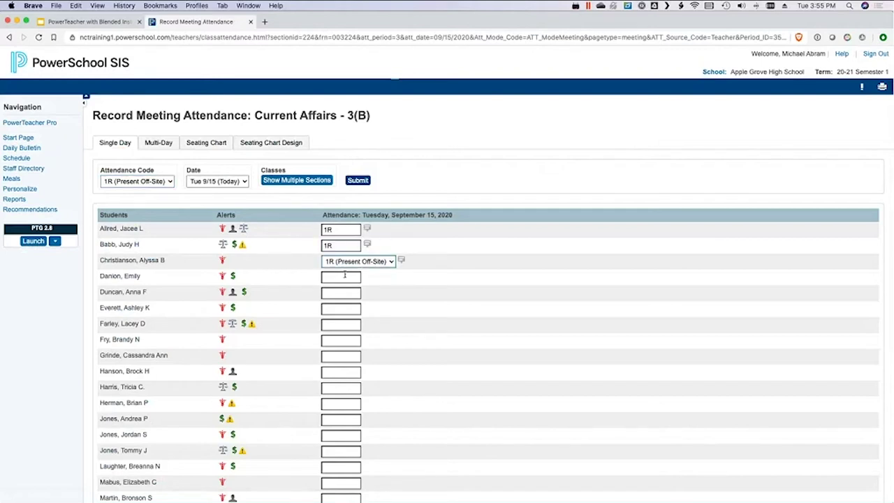
pyautogui.click(345, 276)
pyautogui.click(345, 292)
pyautogui.click(343, 308)
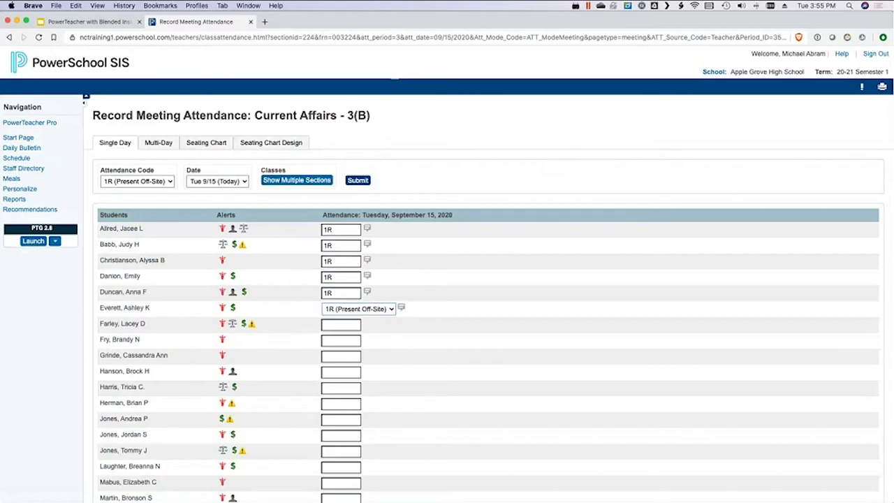
pyautogui.scroll(-2, 487, 244)
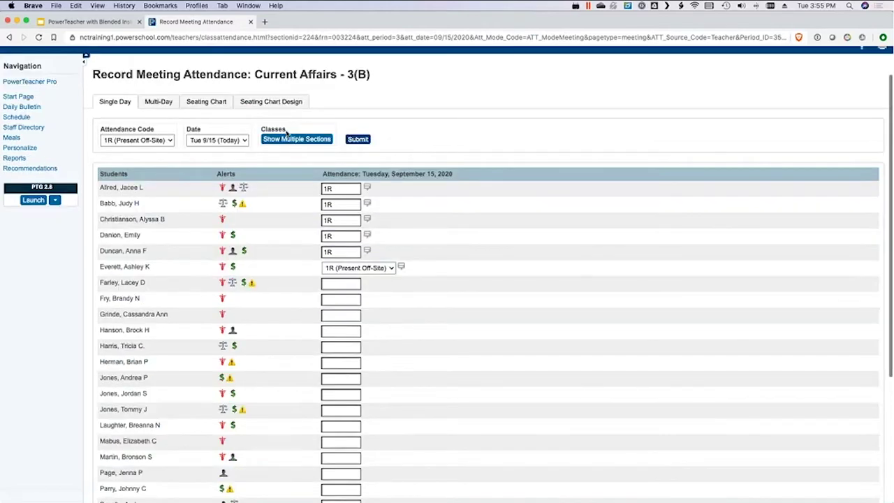
# Step: Keep Tue 9/15 as the date, then go to Show Multiple Sections without submitting
pyautogui.click(241, 140)
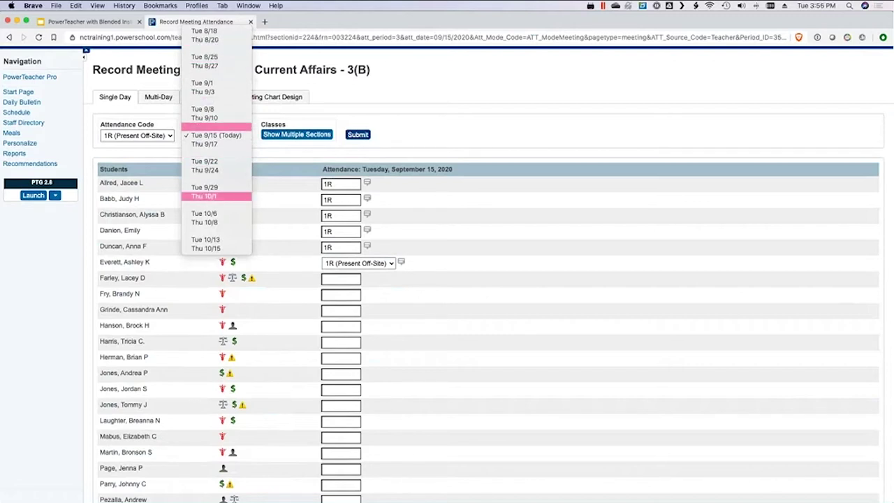
pyautogui.click(238, 135)
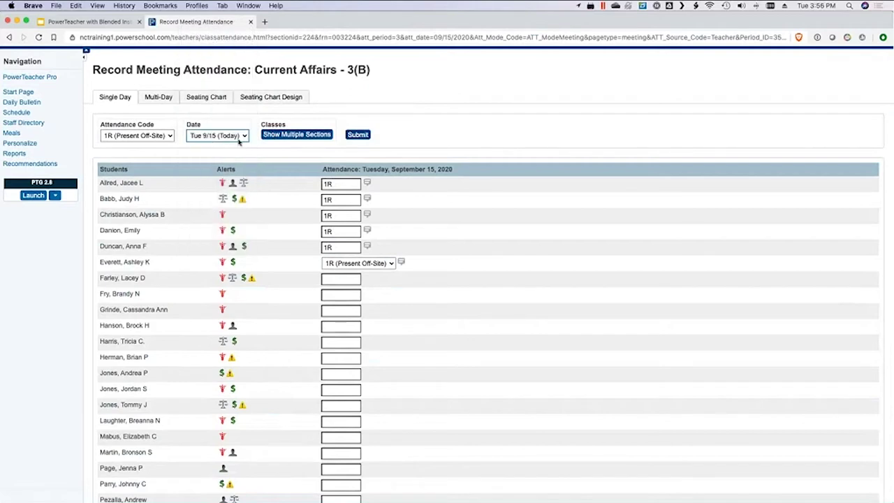
pyautogui.click(318, 135)
pyautogui.click(515, 174)
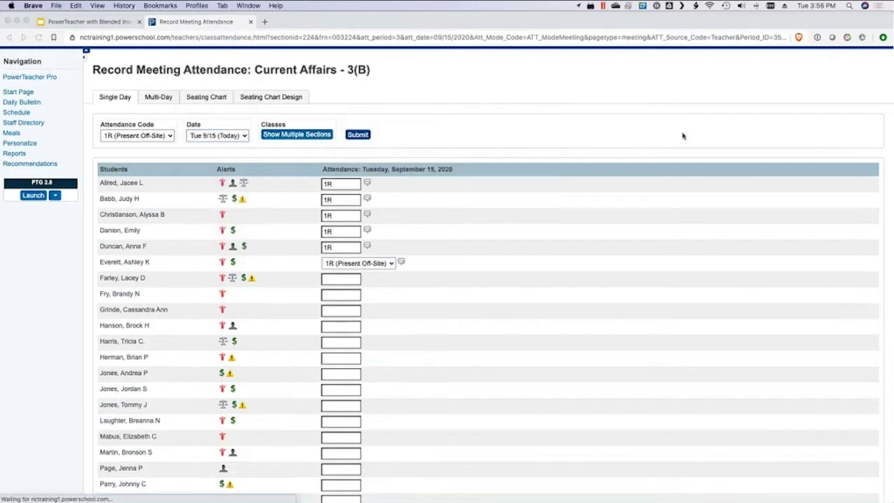
# Step: Review the Multiple Sections attendance list, then return to the Current Classes start page
pyautogui.scroll(-1, 530, 270)
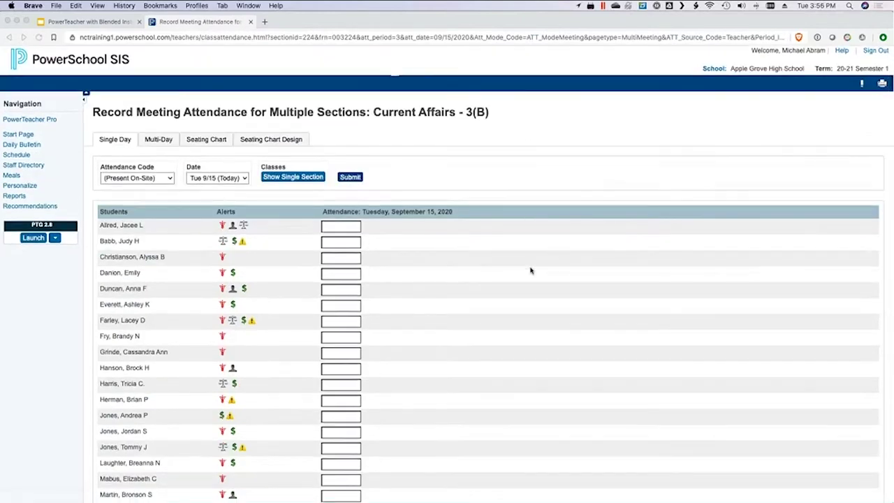
pyautogui.scroll(-3, 530, 270)
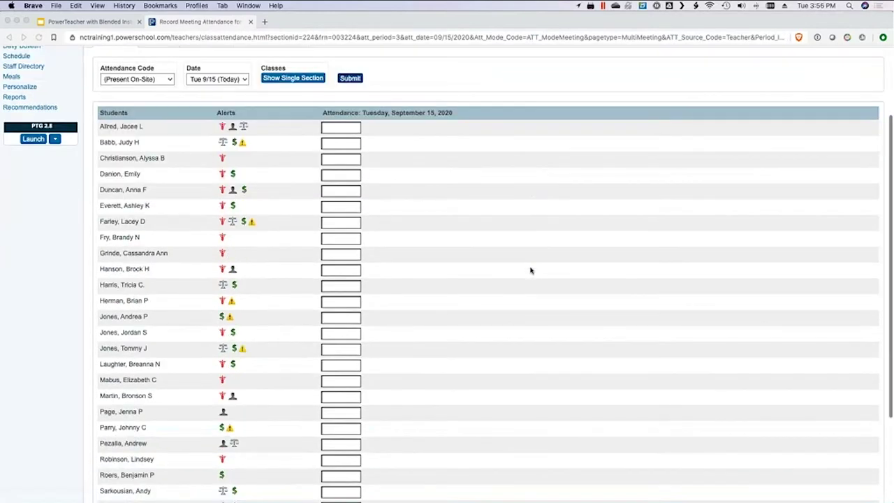
pyautogui.scroll(-4, 530, 271)
pyautogui.scroll(-1, 530, 270)
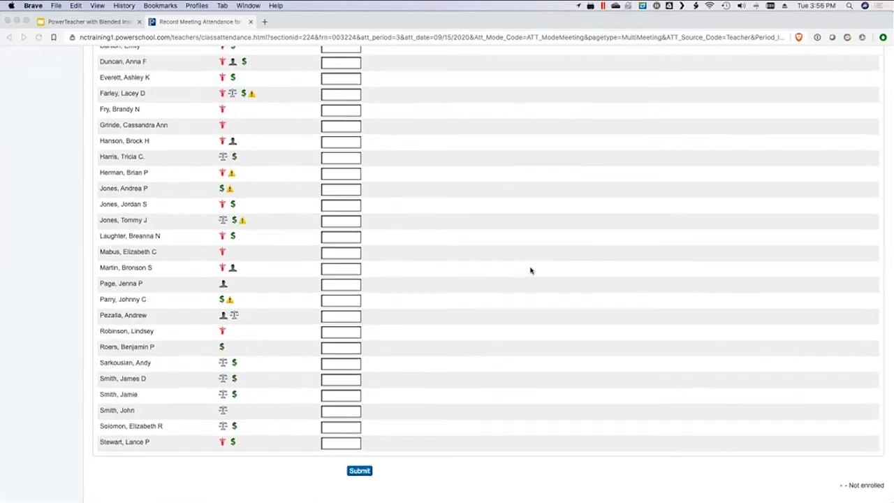
pyautogui.scroll(7, 530, 270)
pyautogui.scroll(-1, 397, 168)
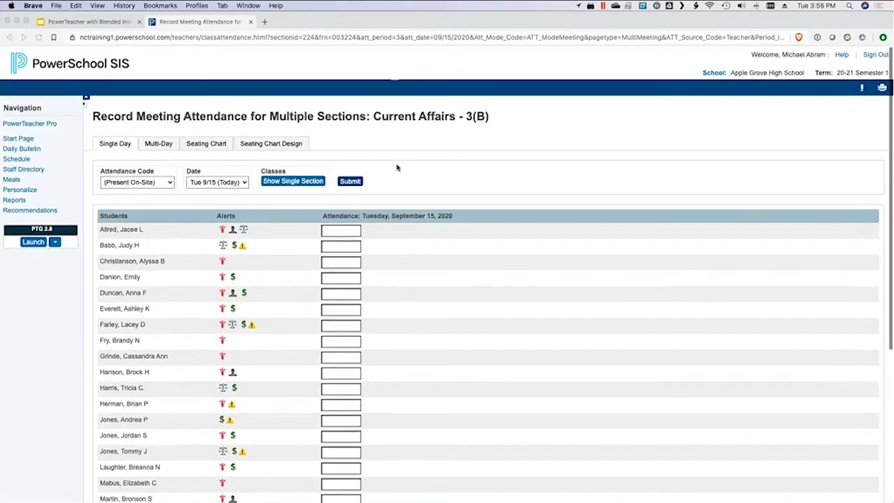
pyautogui.press('super+bracketleft')
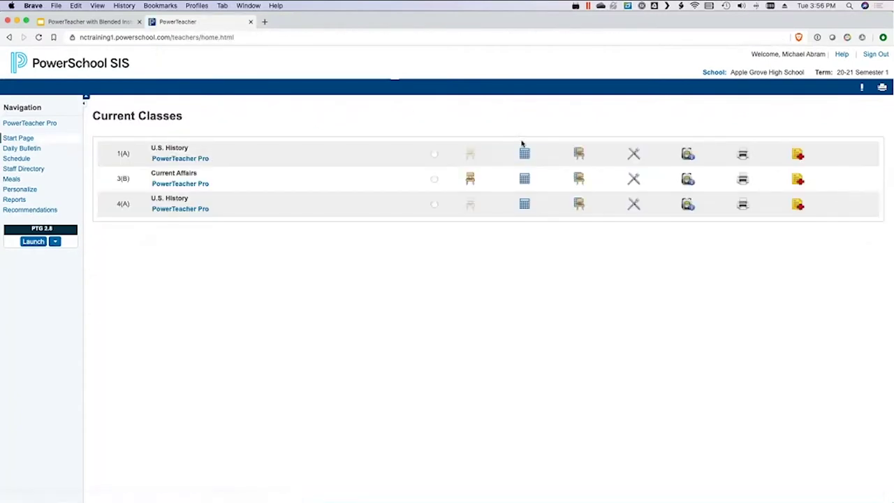
# Step: Show the Current Affairs 3(B) Multi-Day grid spanning 08/31/2020 to 09/25/2020
pyautogui.click(532, 183)
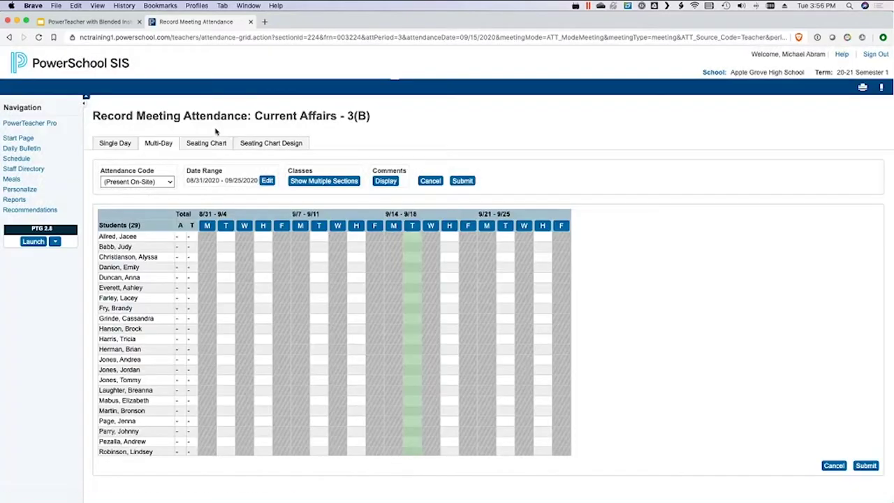
pyautogui.click(124, 143)
pyautogui.click(146, 144)
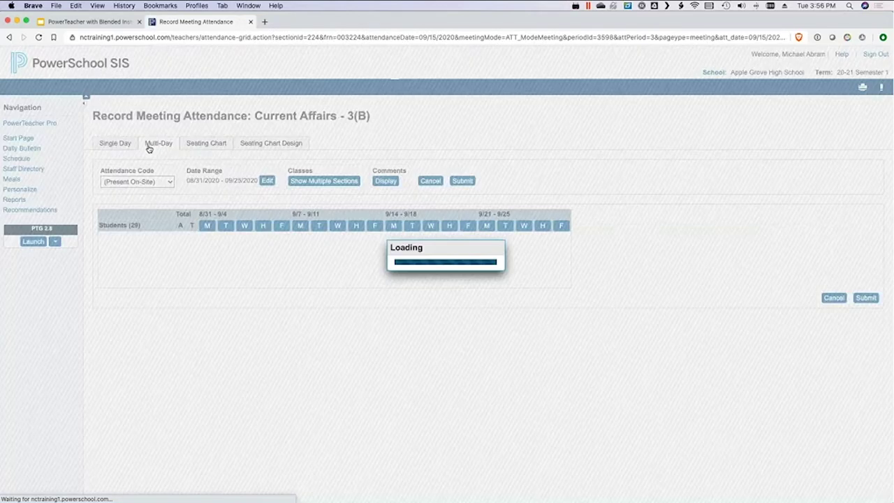
pyautogui.scroll(-1, 663, 304)
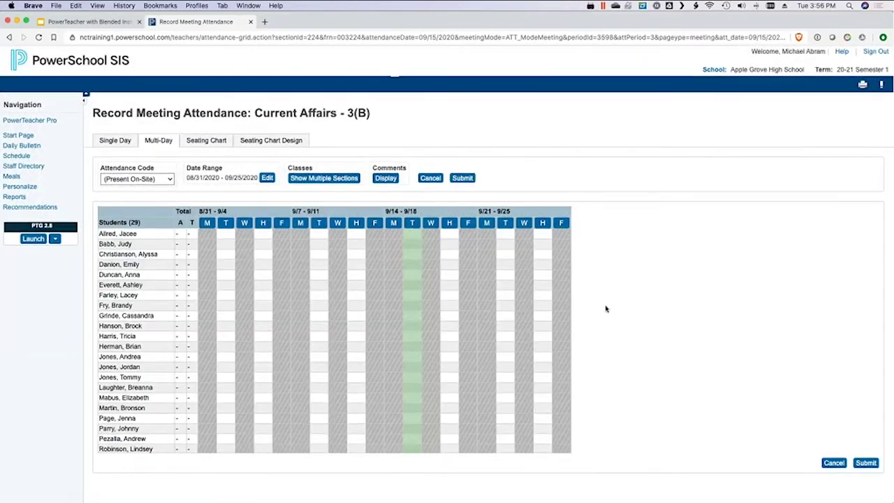
pyautogui.scroll(1, 580, 312)
pyautogui.scroll(-3, 549, 317)
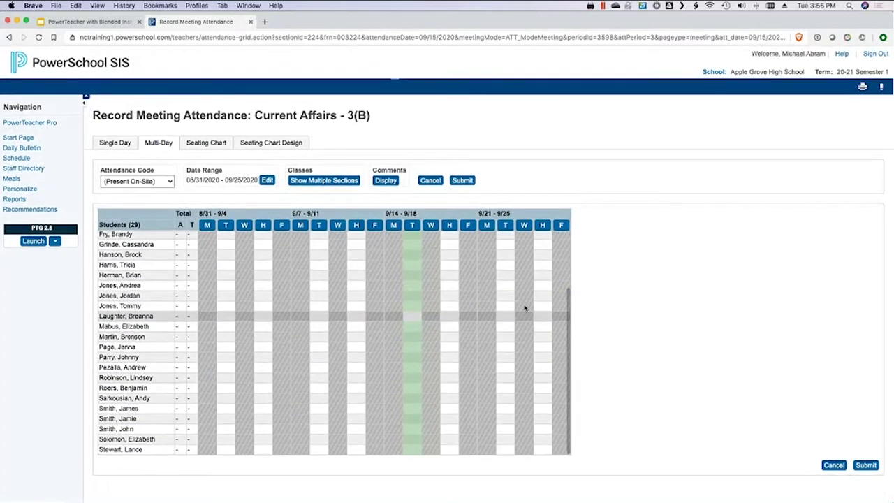
pyautogui.scroll(3, 525, 308)
pyautogui.click(137, 182)
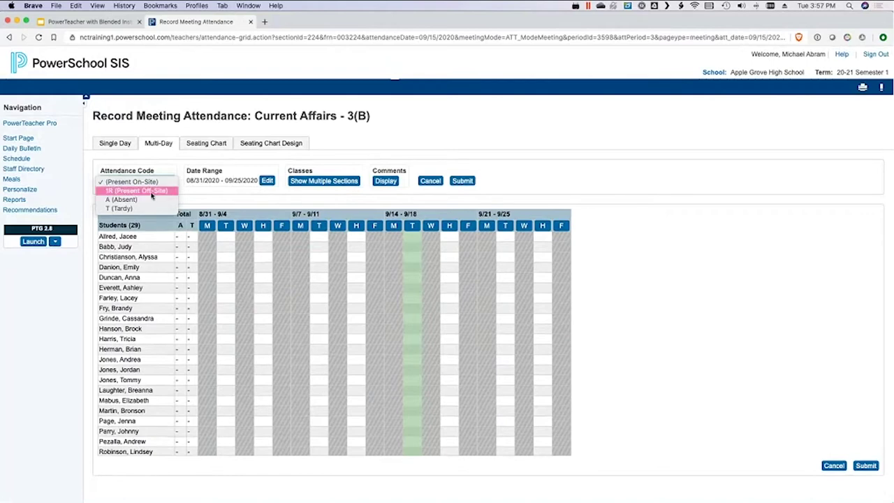
# Step: Apply code 1R to all students for the T 9/15, H 9/17, T 9/22 and H 9/24 columns
pyautogui.press('Escape')
pyautogui.click(204, 171)
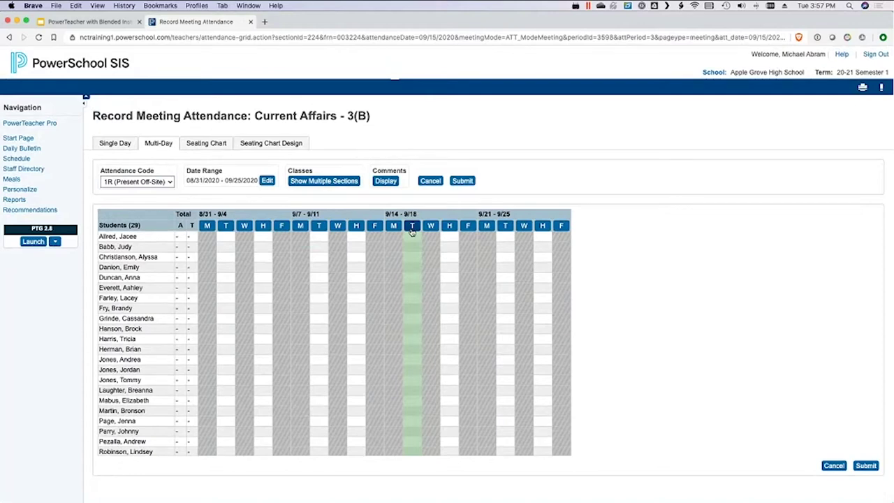
pyautogui.click(412, 231)
pyautogui.scroll(-1, 417, 305)
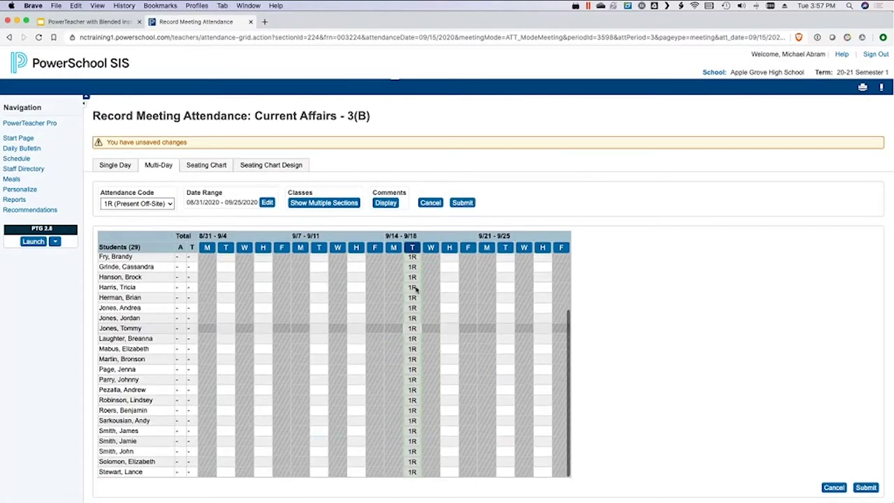
pyautogui.scroll(-3, 418, 306)
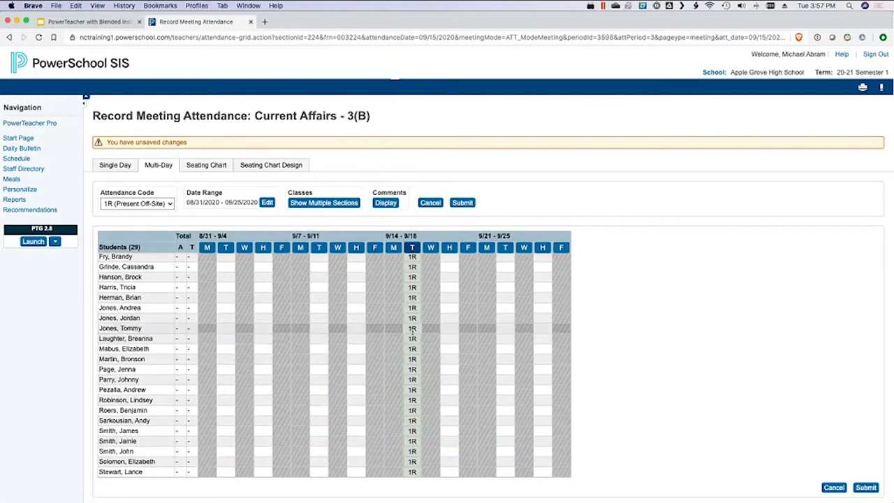
pyautogui.scroll(4, 412, 329)
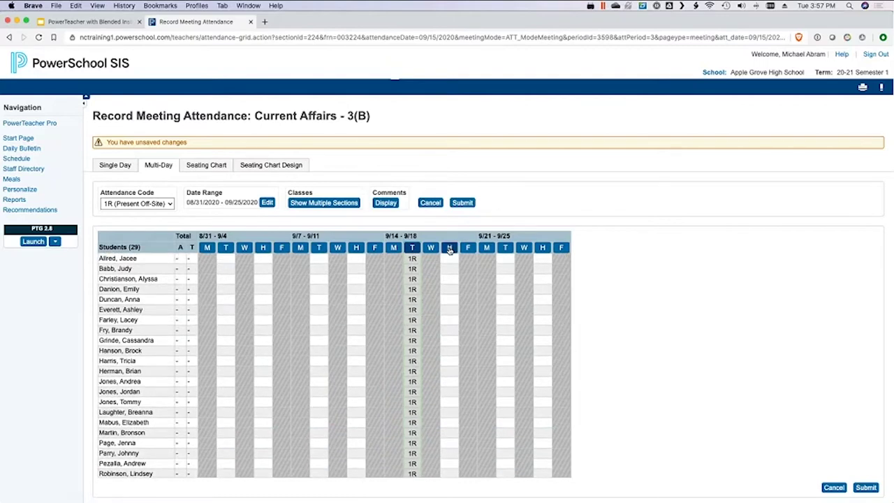
pyautogui.click(450, 248)
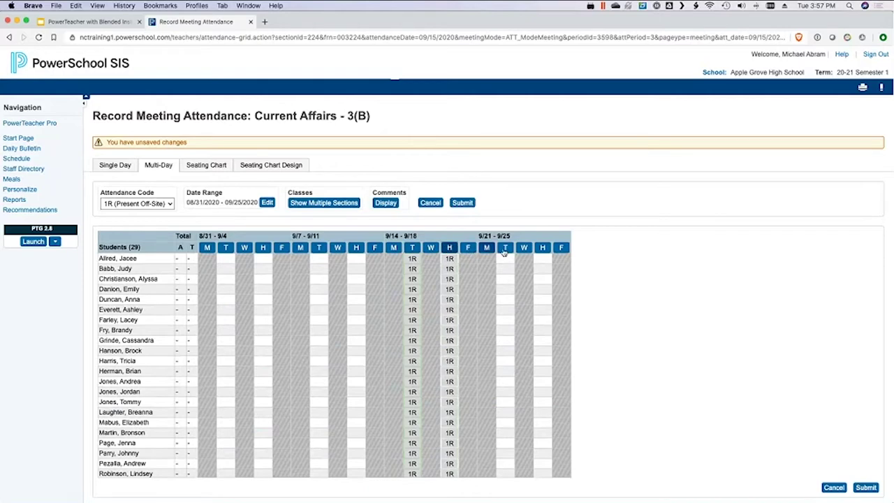
pyautogui.click(505, 248)
pyautogui.click(542, 248)
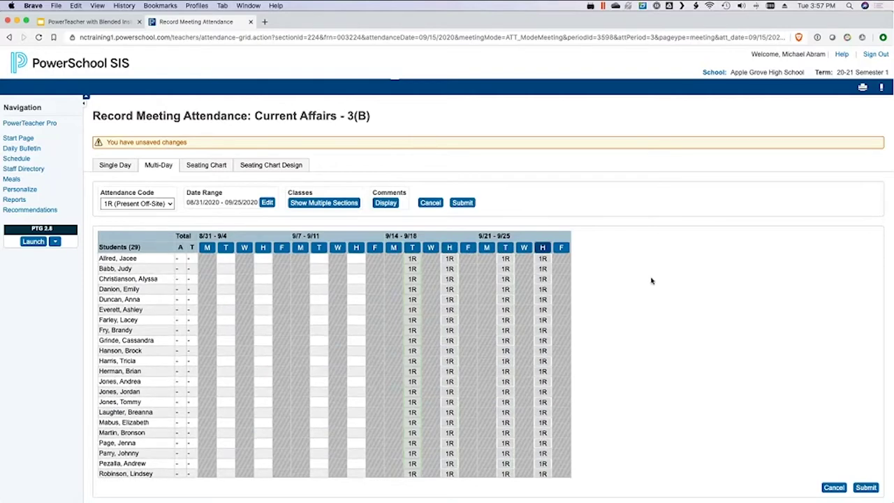
pyautogui.scroll(-1, 721, 303)
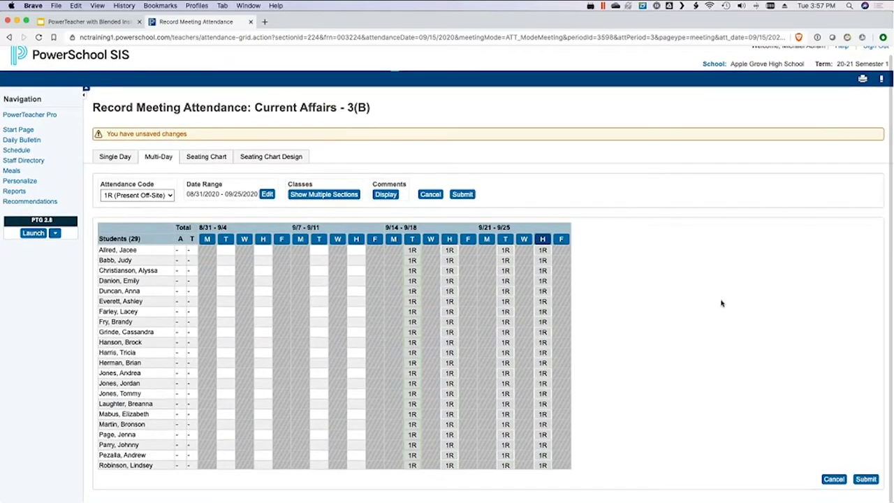
# Step: Submit the multi-day 1R marks and switch to the Single Day list for Tue 9/15
pyautogui.click(865, 479)
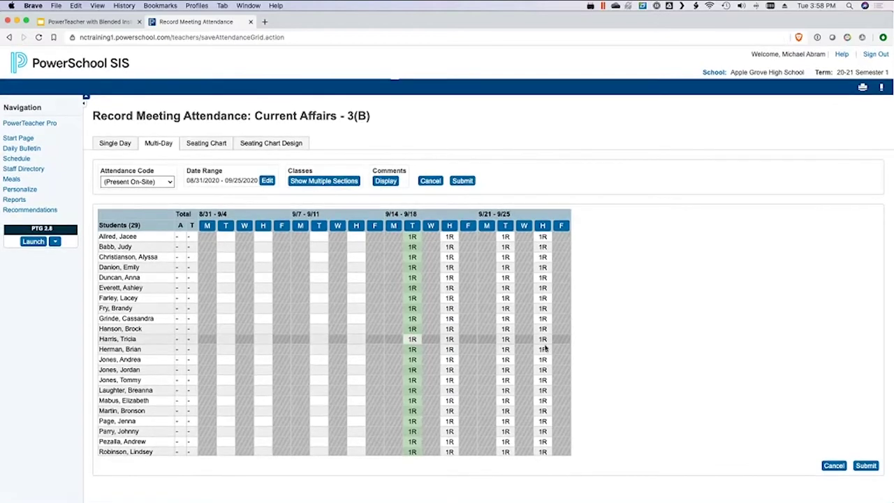
pyautogui.scroll(-4, 543, 346)
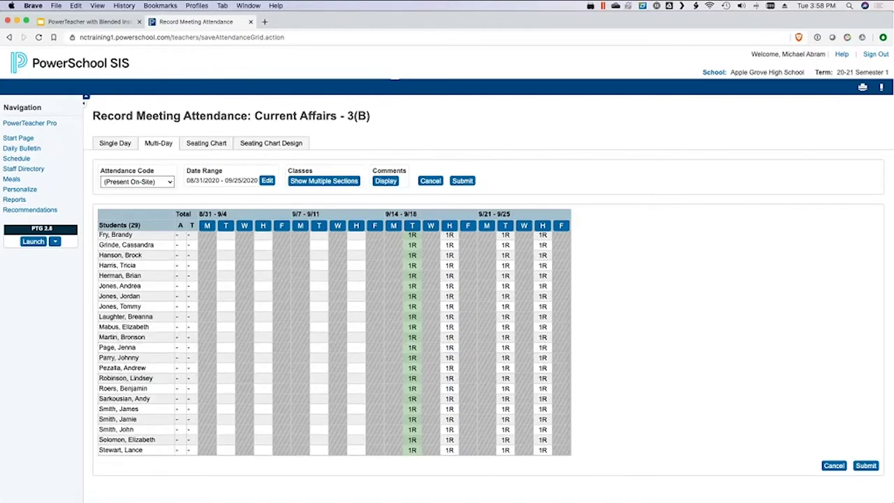
pyautogui.click(462, 181)
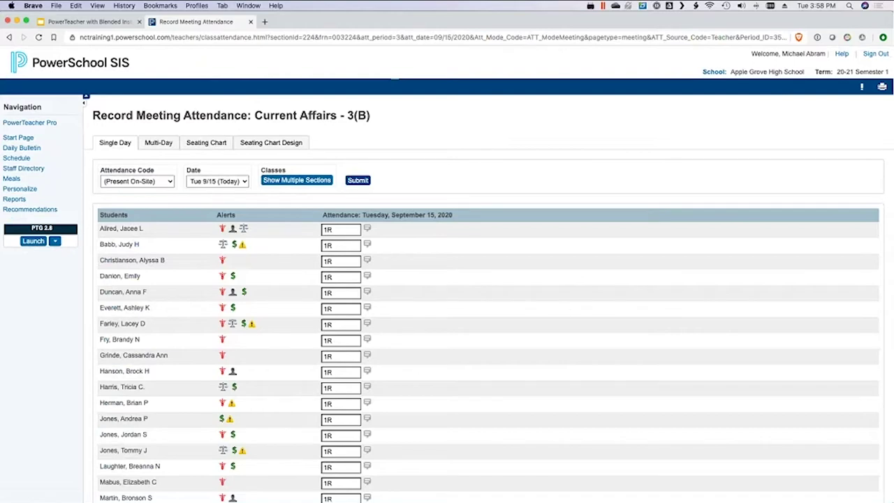
# Step: Change the second student's Tue 9/15 code from 1R to A (Absent)
pyautogui.scroll(-5, 565, 311)
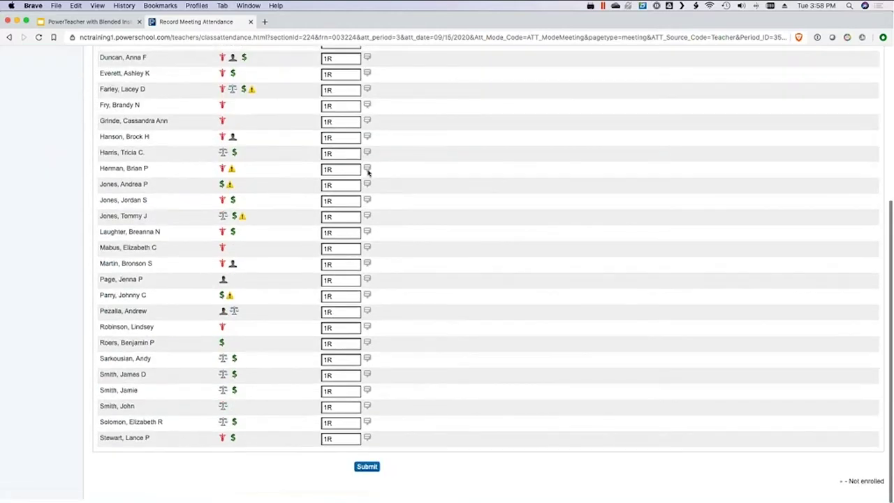
pyautogui.scroll(5, 473, 246)
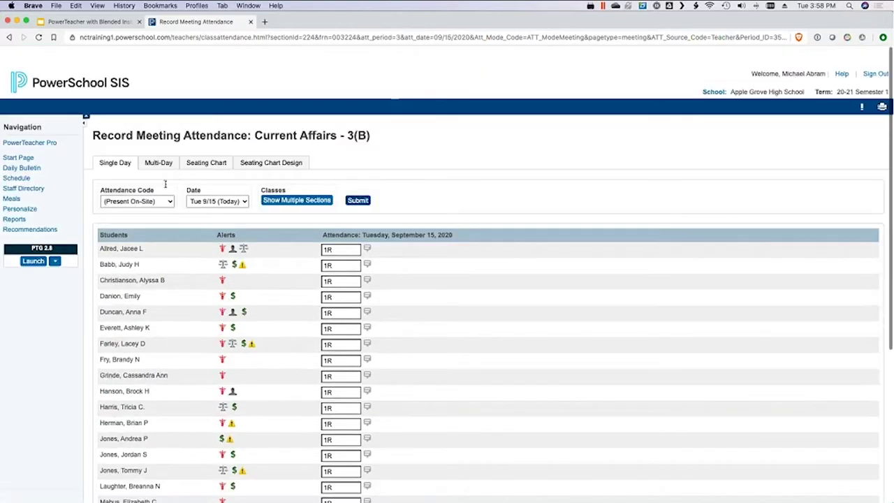
pyautogui.scroll(-1, 164, 183)
pyautogui.click(151, 182)
pyautogui.click(149, 200)
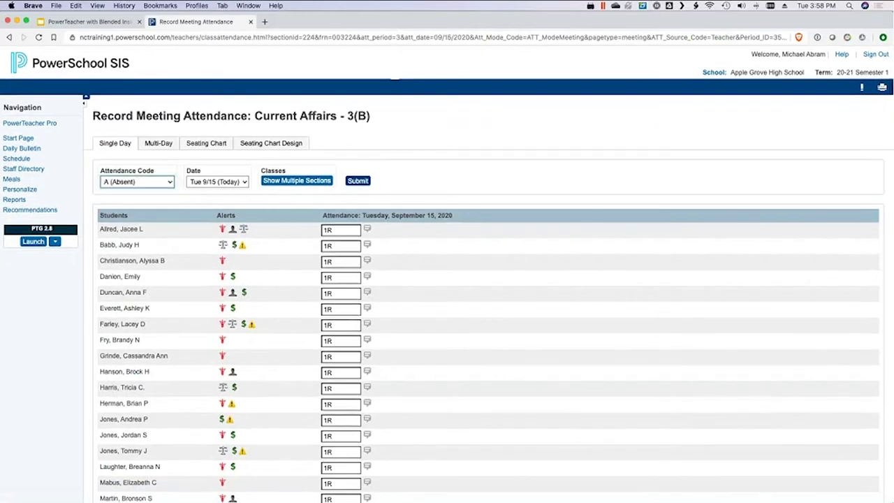
pyautogui.click(342, 245)
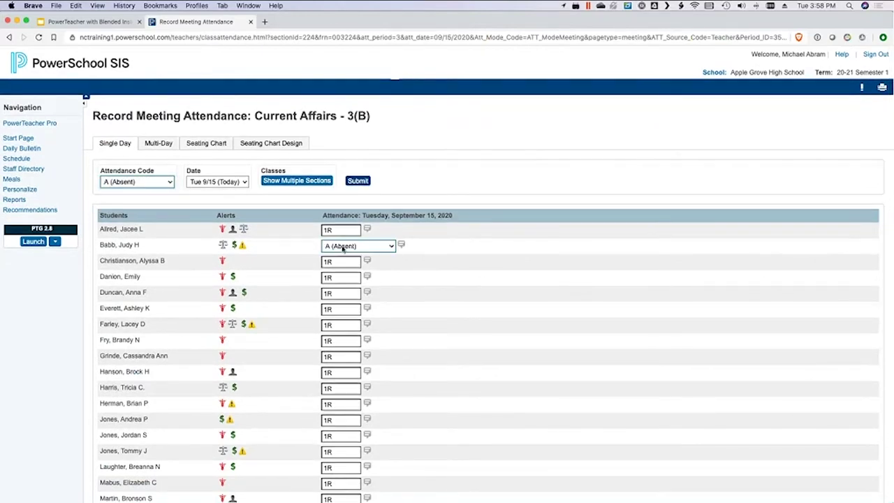
pyautogui.click(343, 248)
pyautogui.click(361, 247)
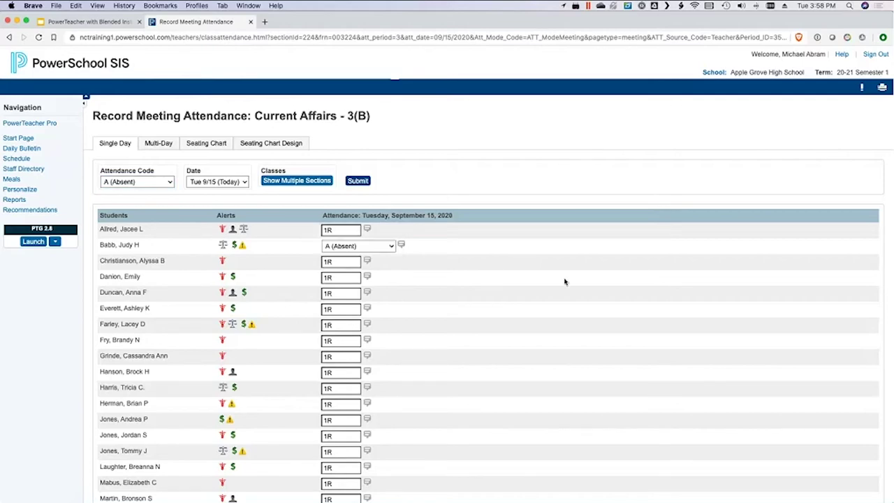
# Step: Submit the Tue 9/15 attendance and reopen Current Affairs 3(B) attendance to verify it
pyautogui.scroll(-5, 565, 281)
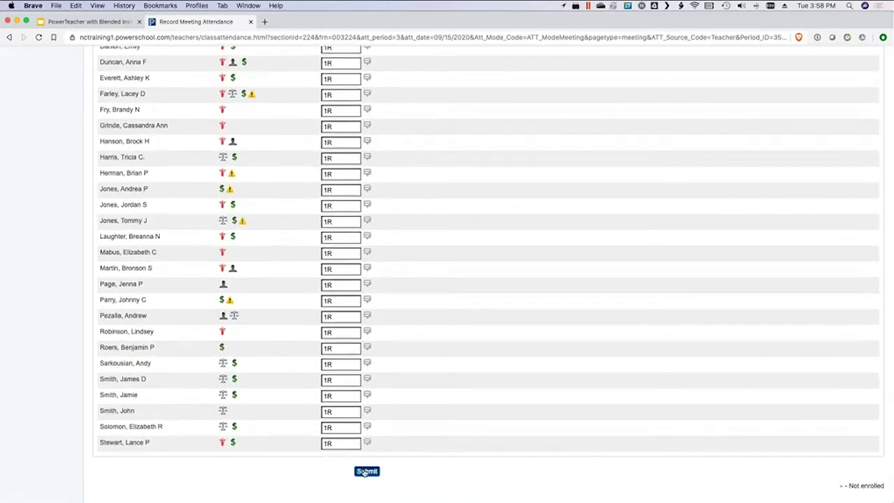
pyautogui.click(366, 468)
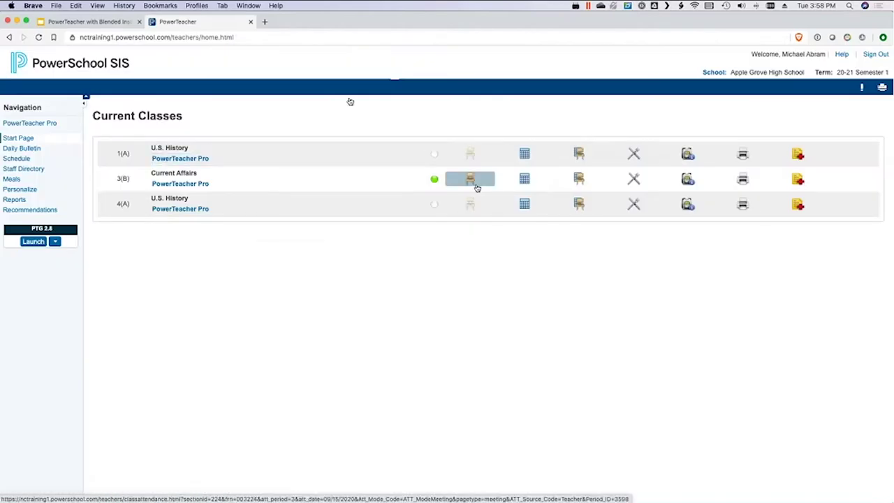
pyautogui.click(453, 179)
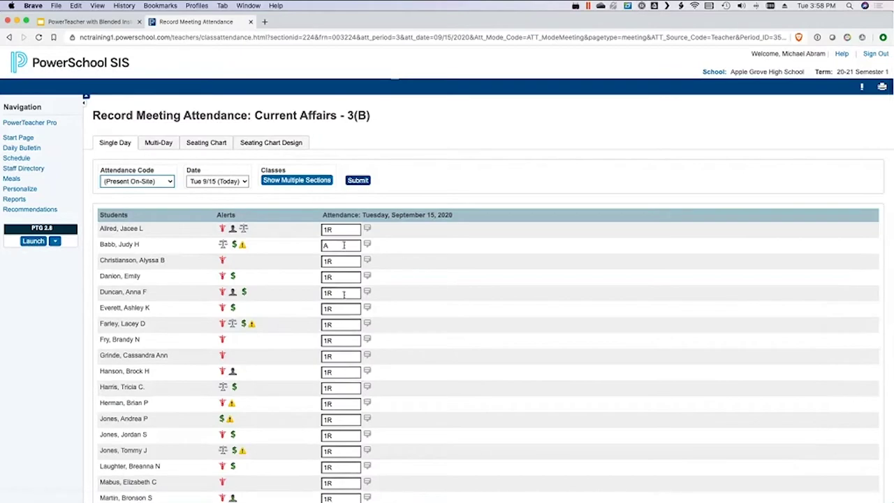
pyautogui.scroll(-5, 410, 443)
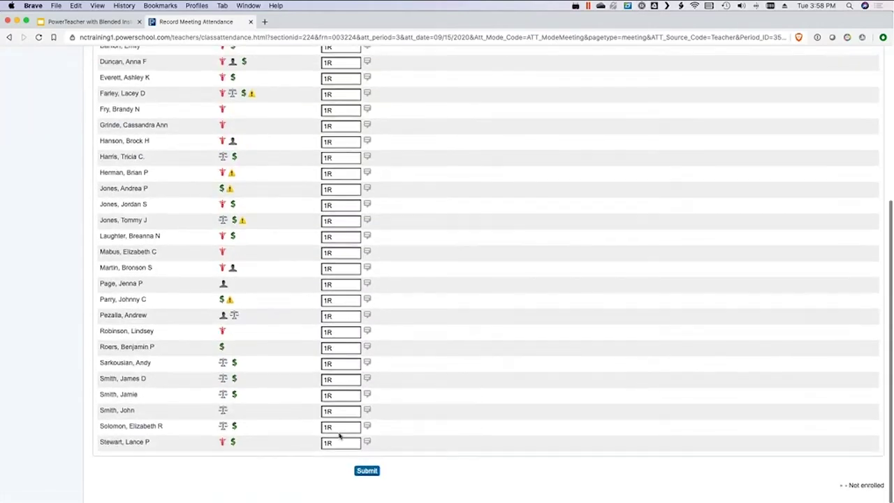
pyautogui.scroll(5, 441, 270)
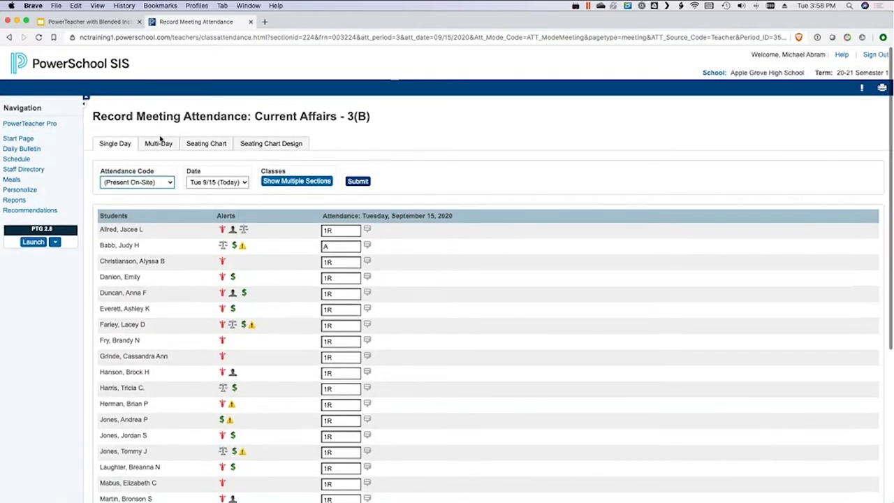
# Step: Review the Multi-Day grid showing one absence on Tue 9/15, then return to Single Day
pyautogui.click(160, 144)
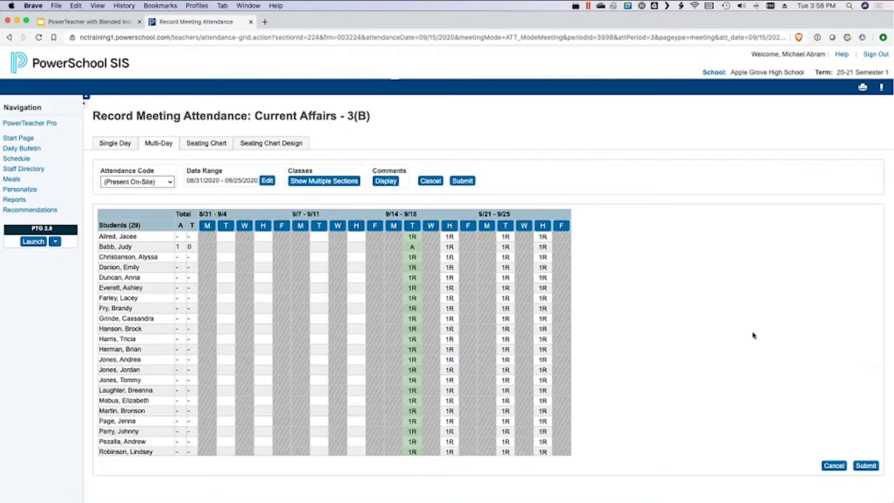
pyautogui.scroll(-1, 480, 315)
pyautogui.scroll(-5, 480, 315)
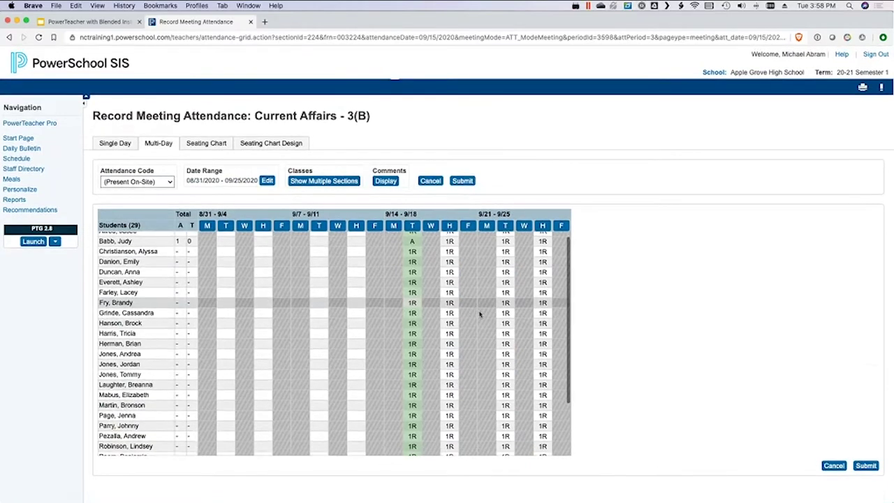
pyautogui.scroll(-1, 480, 315)
pyautogui.scroll(5, 480, 315)
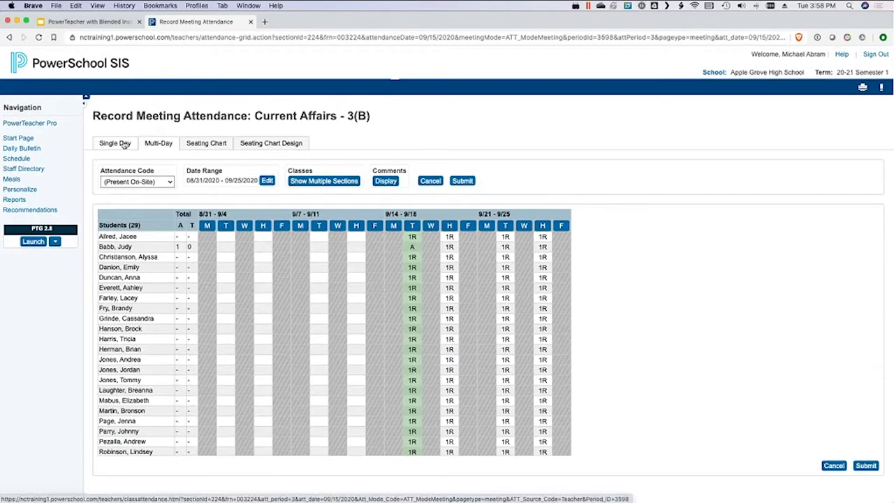
pyautogui.click(125, 144)
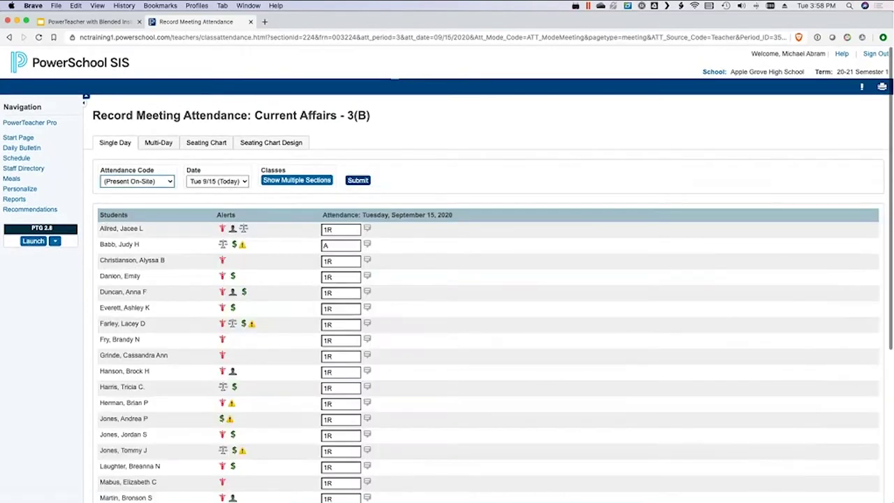
# Step: Switch the single-day attendance list to the Tue 9/8 meeting
pyautogui.click(234, 182)
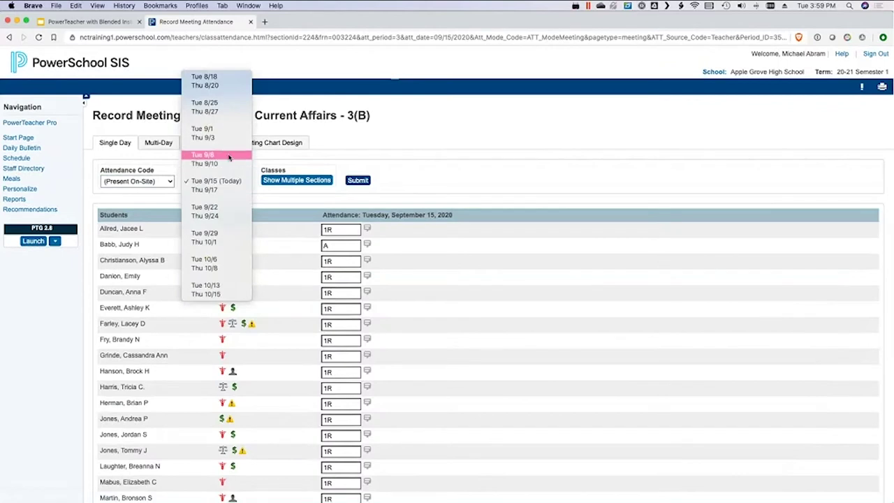
pyautogui.click(595, 156)
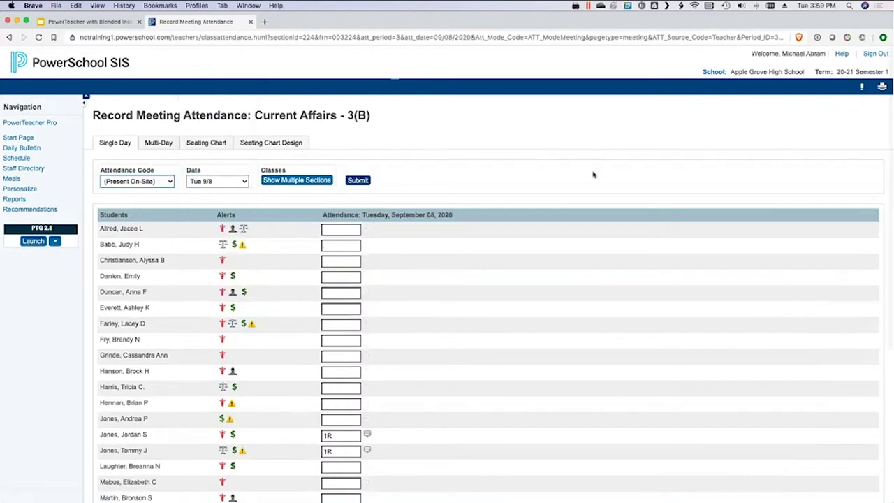
pyautogui.scroll(-1, 655, 289)
pyautogui.scroll(-1, 655, 290)
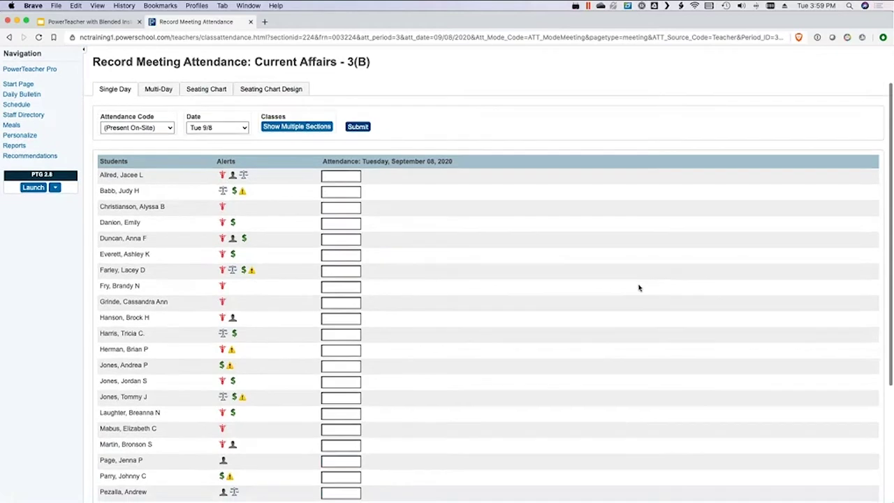
pyautogui.scroll(-1, 638, 287)
pyautogui.scroll(-1, 153, 99)
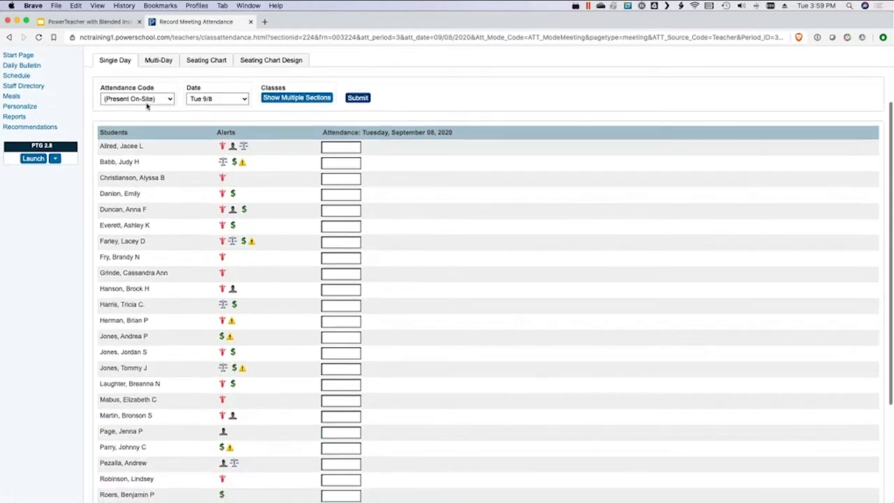
# Step: Mark the twelfth student on the roster A (Absent) for Tue 9/8
pyautogui.click(137, 98)
pyautogui.click(129, 111)
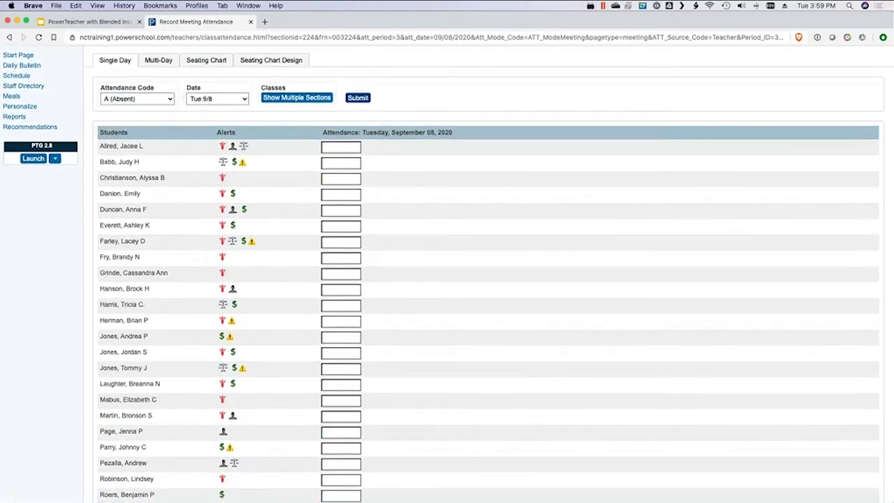
pyautogui.scroll(-2, 520, 213)
pyautogui.scroll(-1, 520, 213)
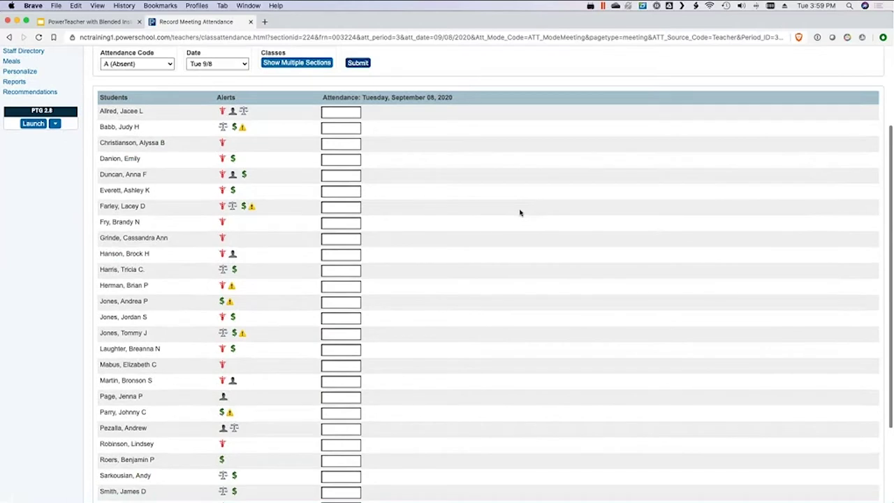
pyautogui.scroll(-2, 519, 213)
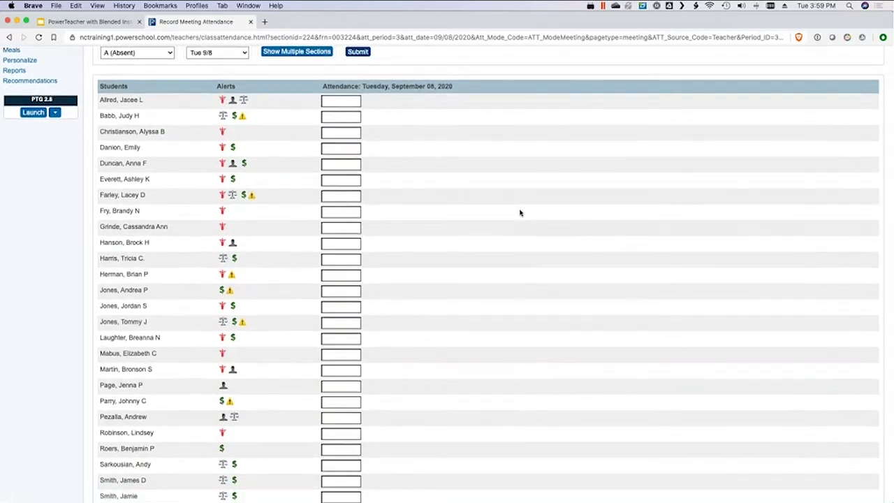
pyautogui.scroll(-2, 520, 213)
pyautogui.click(342, 258)
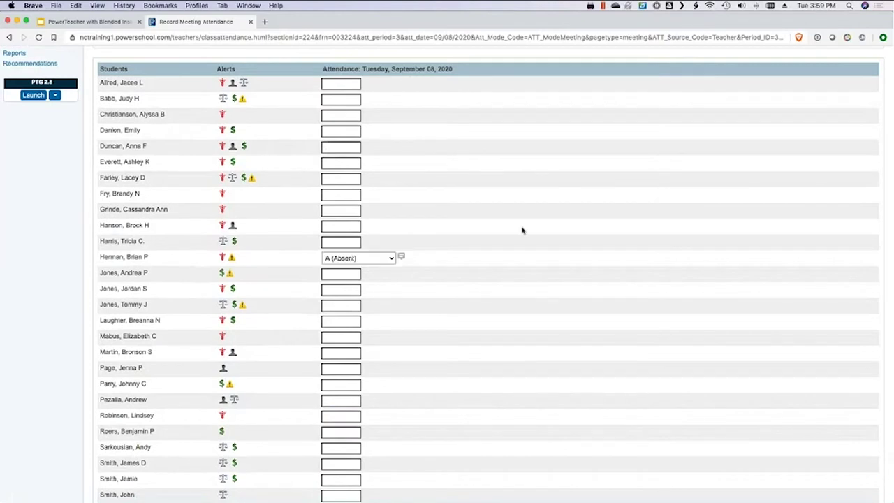
pyautogui.scroll(1, 522, 230)
pyautogui.scroll(5, 521, 230)
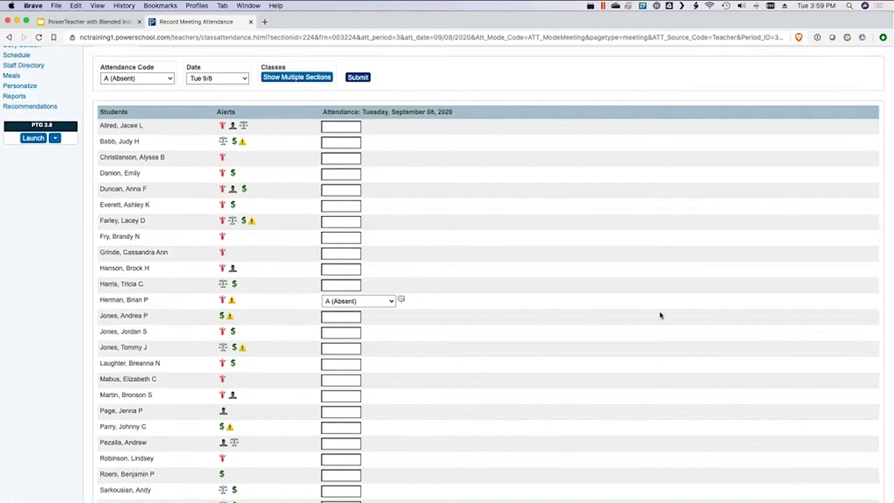
pyautogui.scroll(-5, 660, 316)
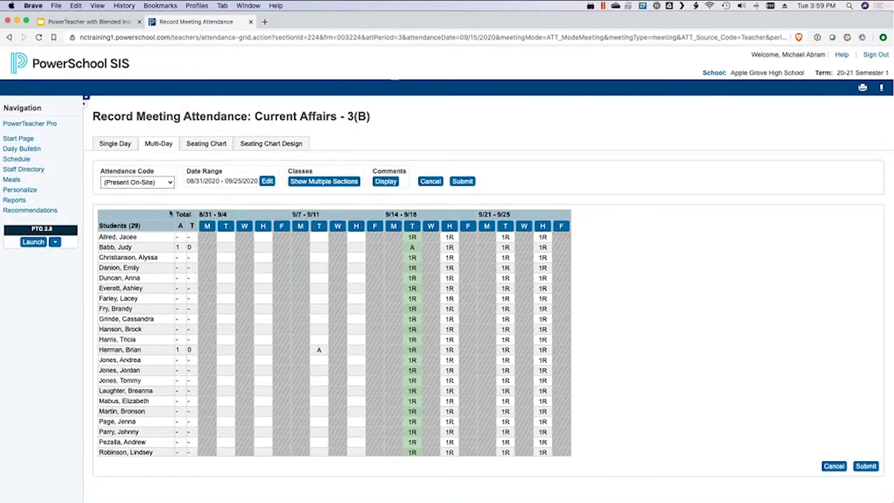
# Step: Set every student's Tue 9/8 cell to 1R, overwriting the twelfth student's A
pyautogui.click(160, 182)
pyautogui.click(160, 194)
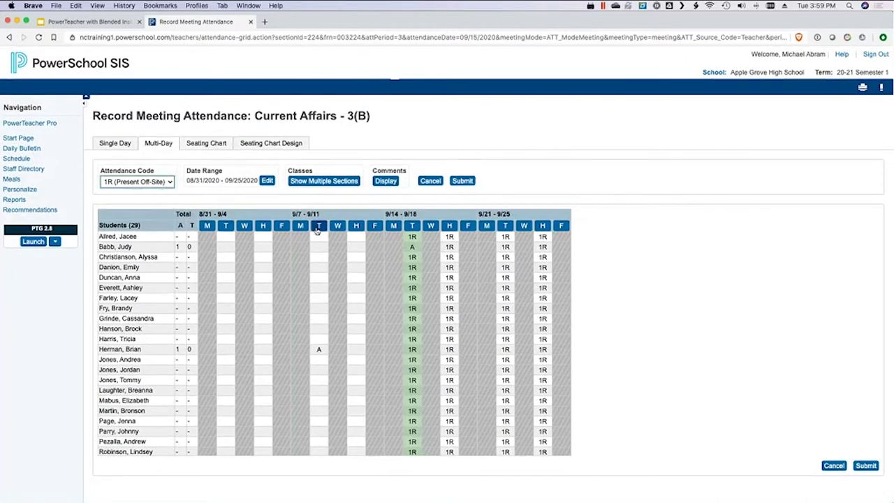
pyautogui.click(319, 227)
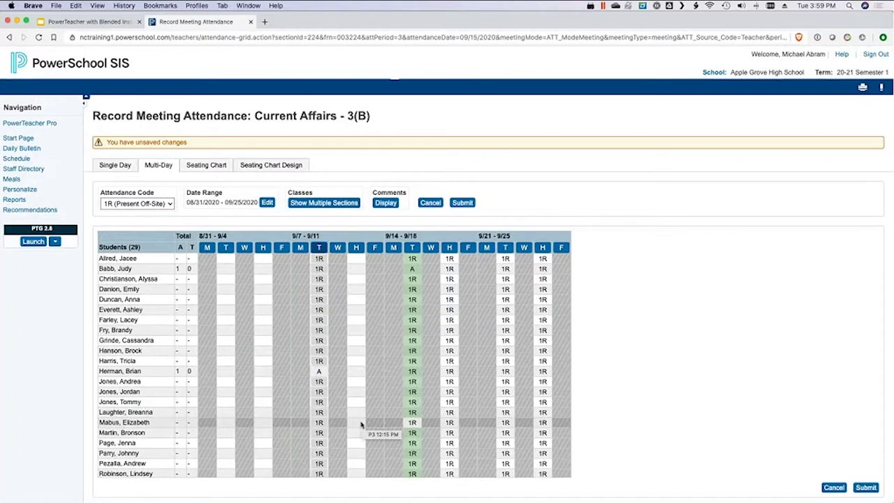
pyautogui.click(320, 372)
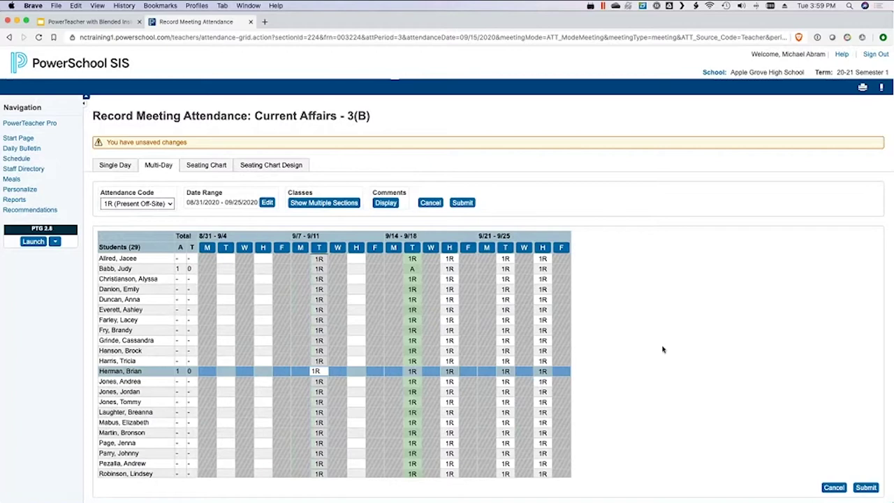
pyautogui.scroll(-1, 706, 342)
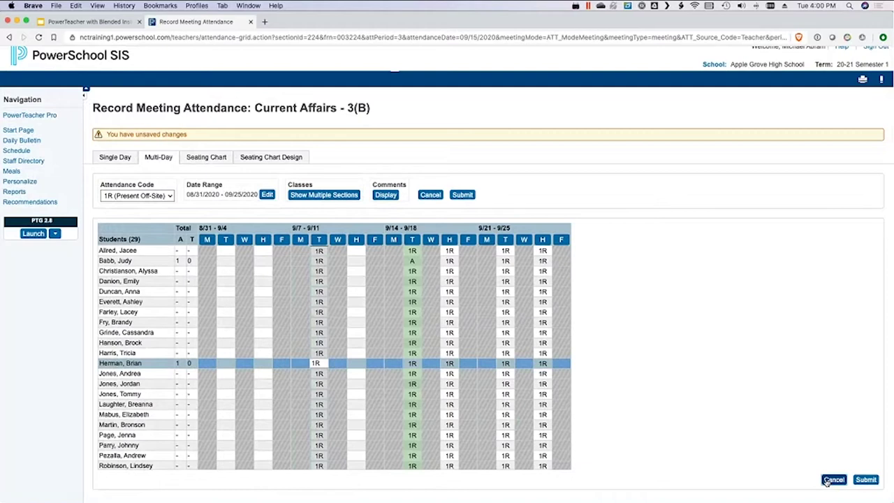
# Step: Discard the unsaved 9/8 attendance edits and reopen the Current Affairs 3(B) multi-day attendance grid
pyautogui.click(828, 480)
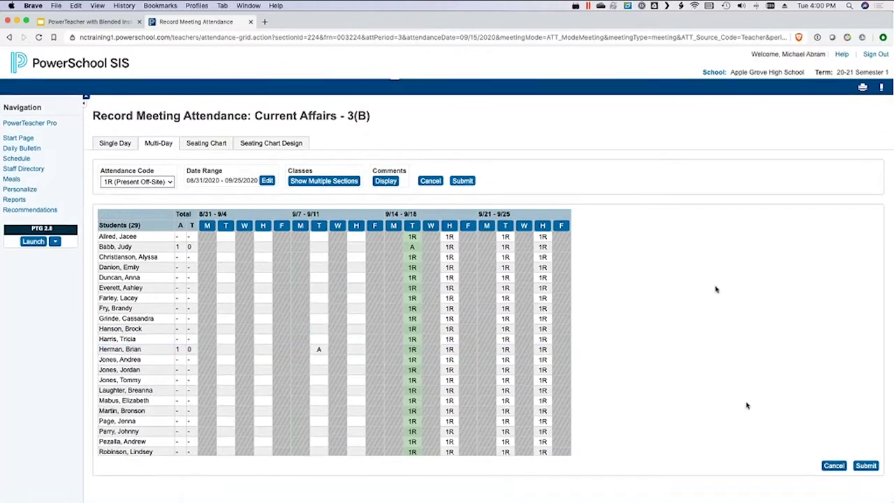
pyautogui.click(92, 63)
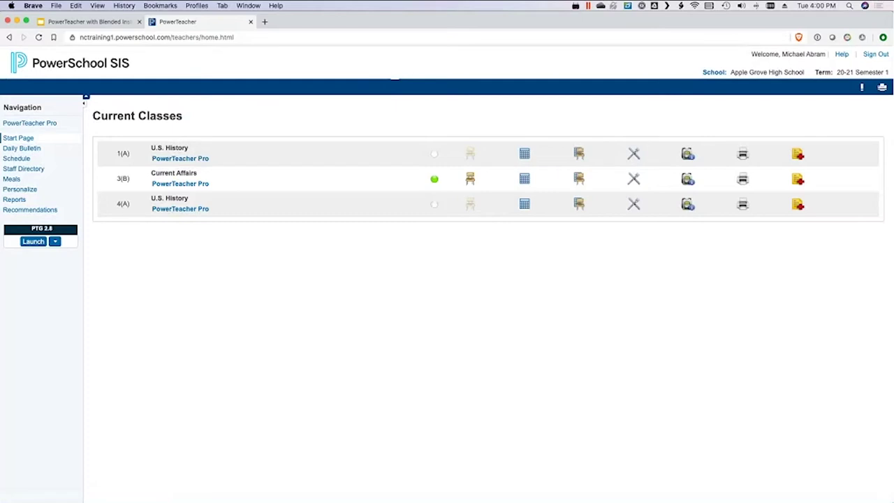
pyautogui.click(524, 178)
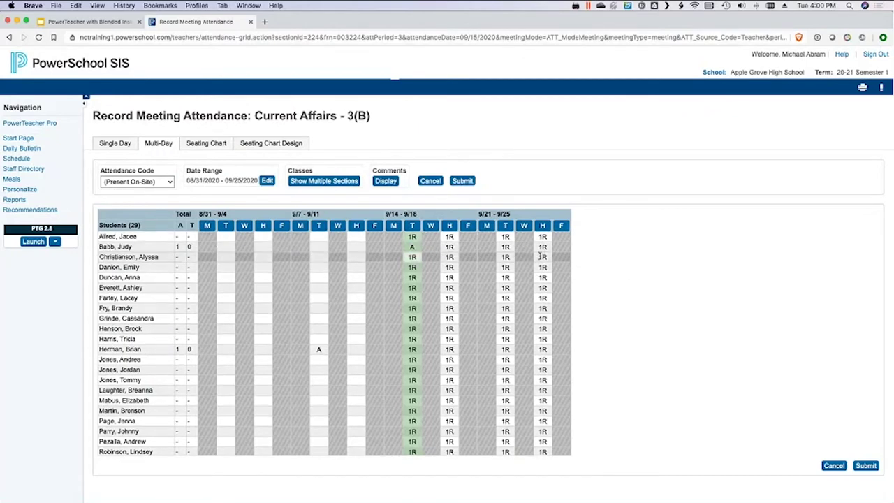
pyautogui.moveTo(546, 256)
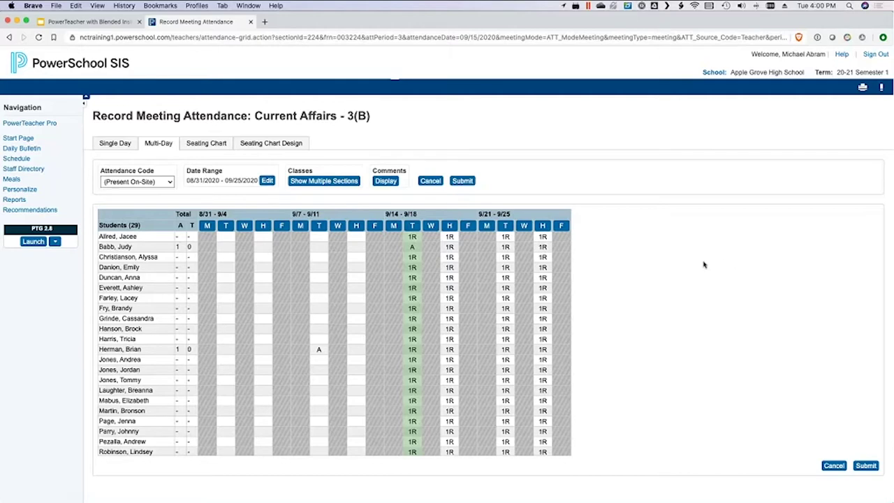
pyautogui.scroll(-4, 502, 297)
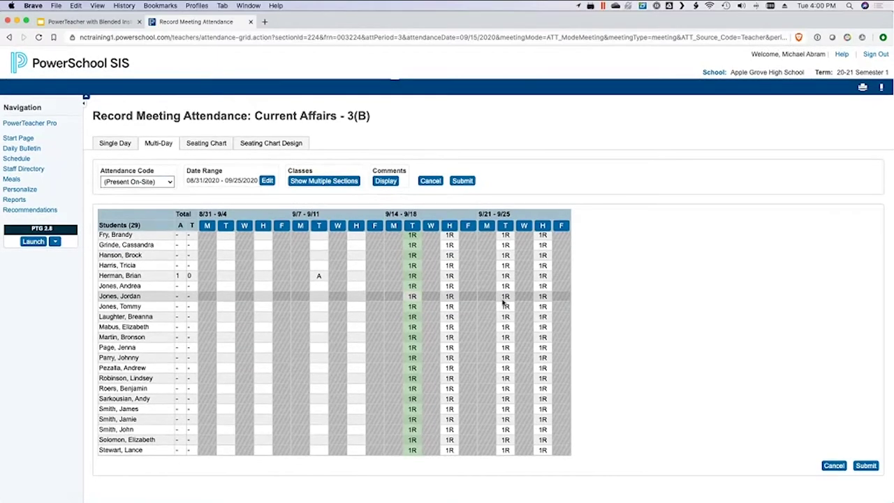
pyautogui.scroll(1, 502, 299)
pyautogui.scroll(3, 503, 300)
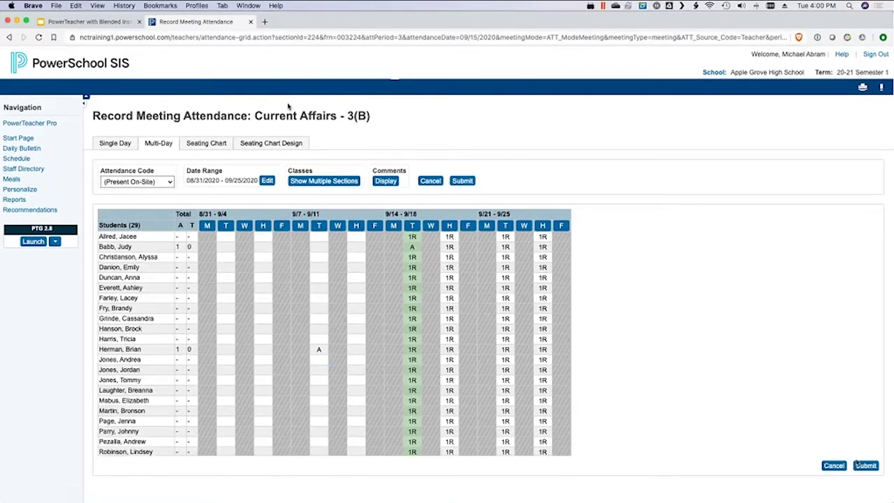
# Step: Close the 3(B) attendance grid by going back to the Current Classes start page
pyautogui.click(87, 62)
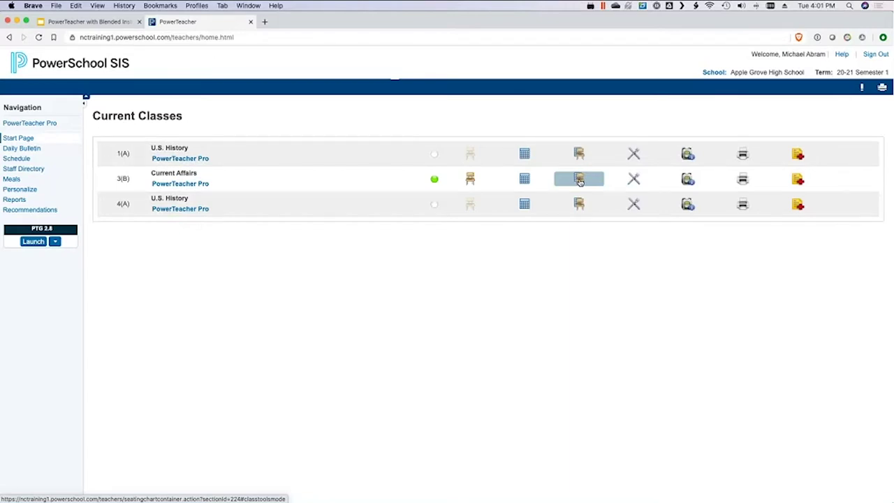
# Step: Open the Current Affairs 3(B) seating chart and fill its blank default layout with all students
pyautogui.click(579, 180)
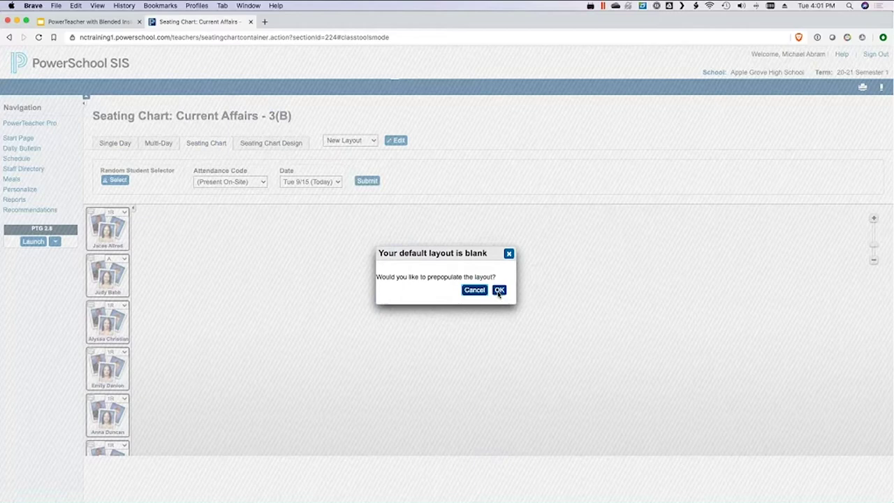
pyautogui.click(499, 290)
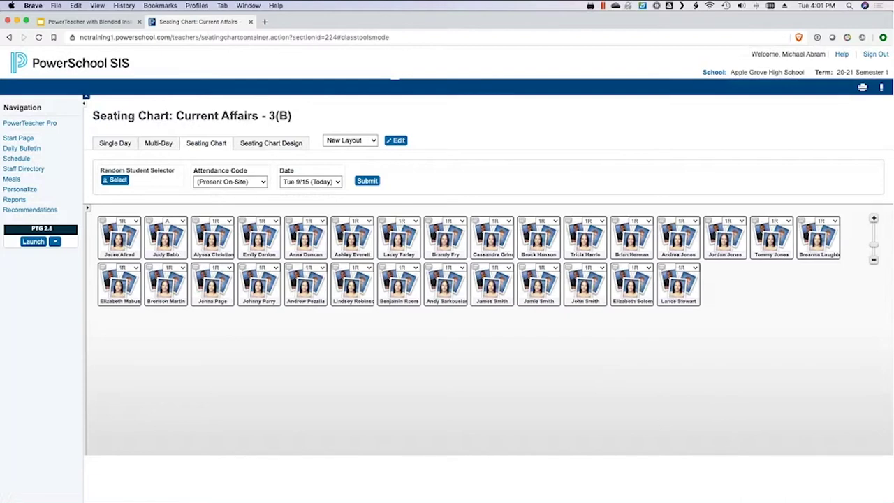
pyautogui.click(370, 145)
pyautogui.click(369, 144)
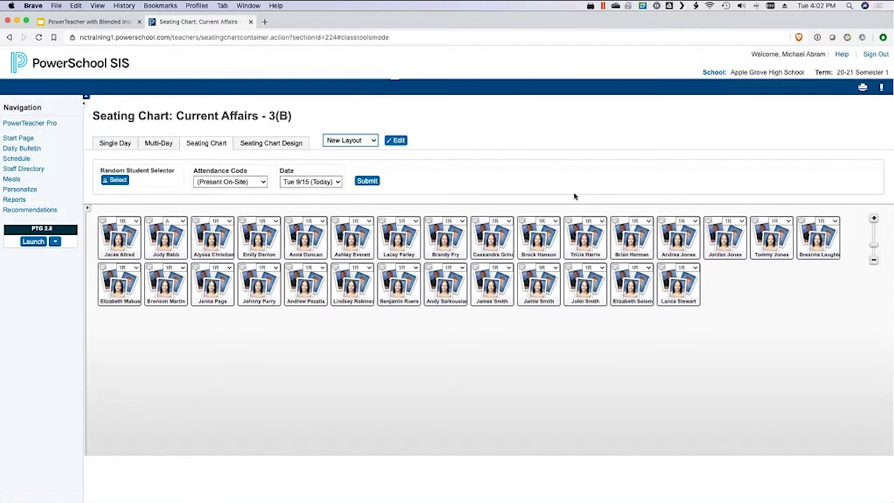
pyautogui.click(527, 130)
pyautogui.click(369, 142)
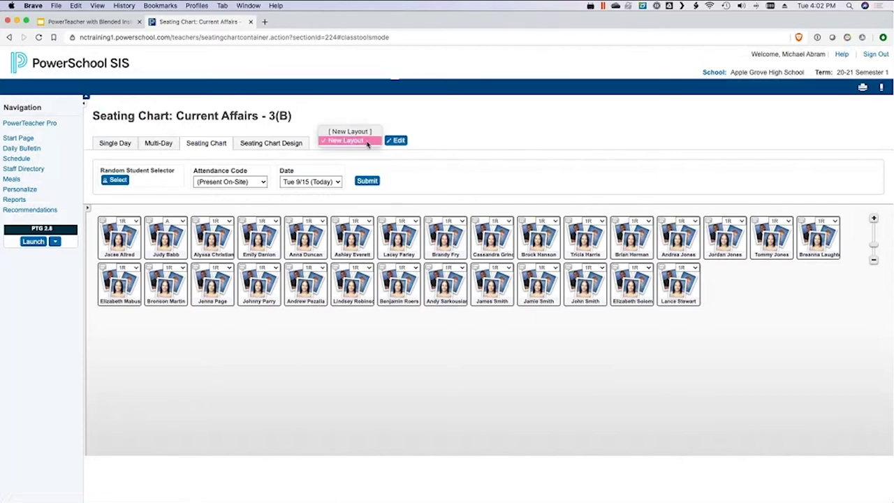
pyautogui.click(507, 129)
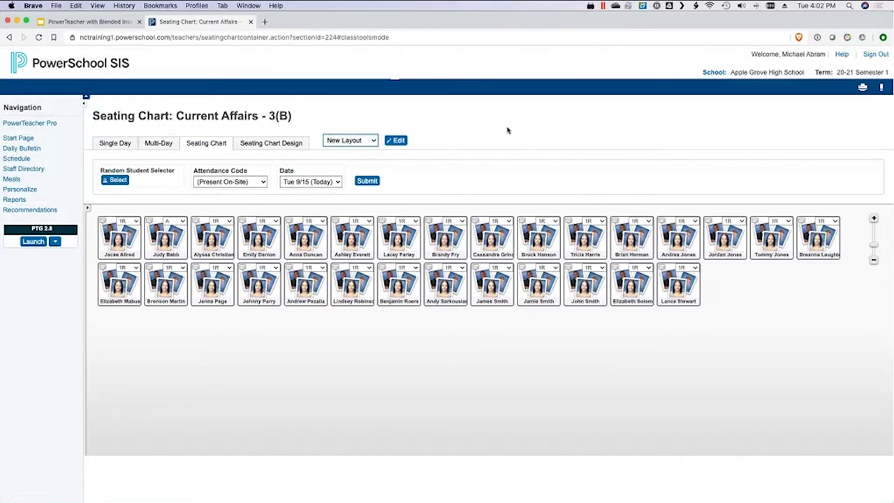
# Step: Rename the layout 'Cohort A' with description 'Monday and Tuesday' and switch to Seating Chart Design
pyautogui.click(396, 140)
pyautogui.doubleClick(471, 238)
pyautogui.write('Cohos')
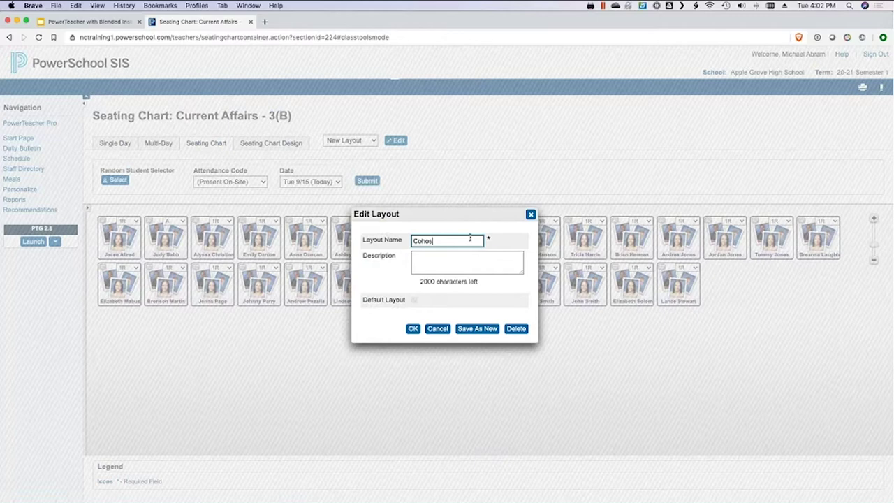
pyautogui.press('BackSpace')
pyautogui.write('rt A')
pyautogui.press('Tab')
pyautogui.write('Mon')
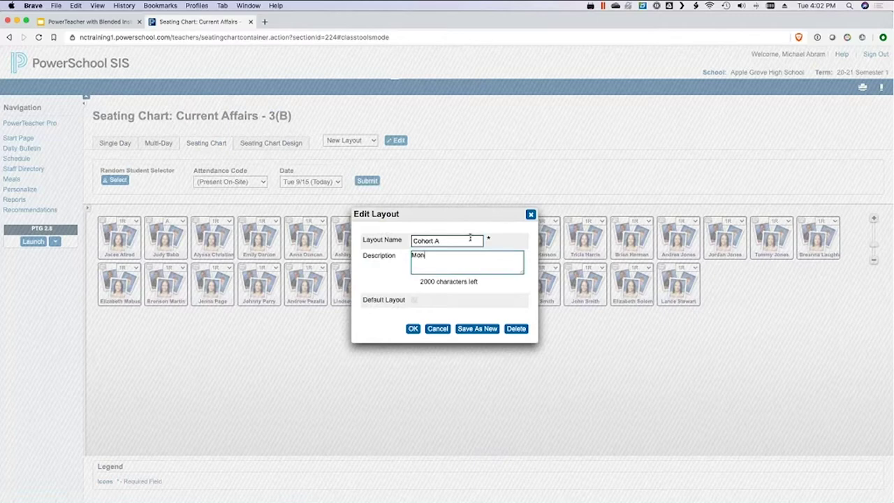
pyautogui.write('day and Tuesday')
pyautogui.click(413, 328)
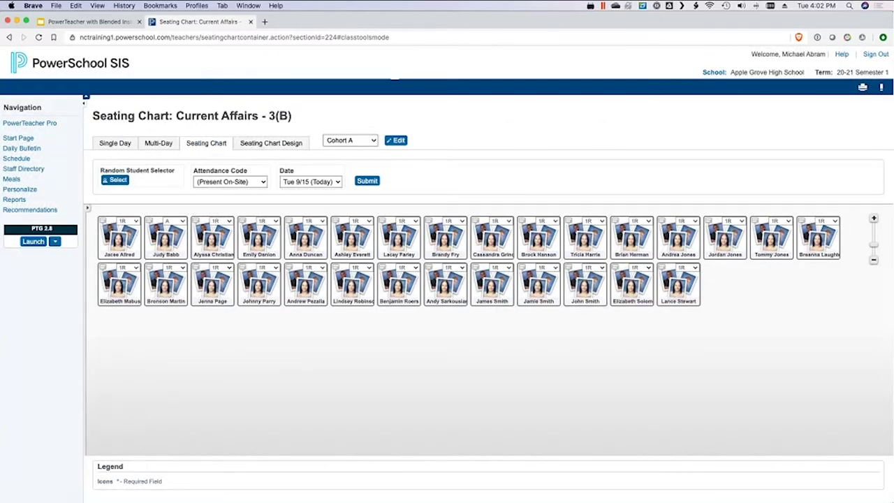
pyautogui.click(271, 143)
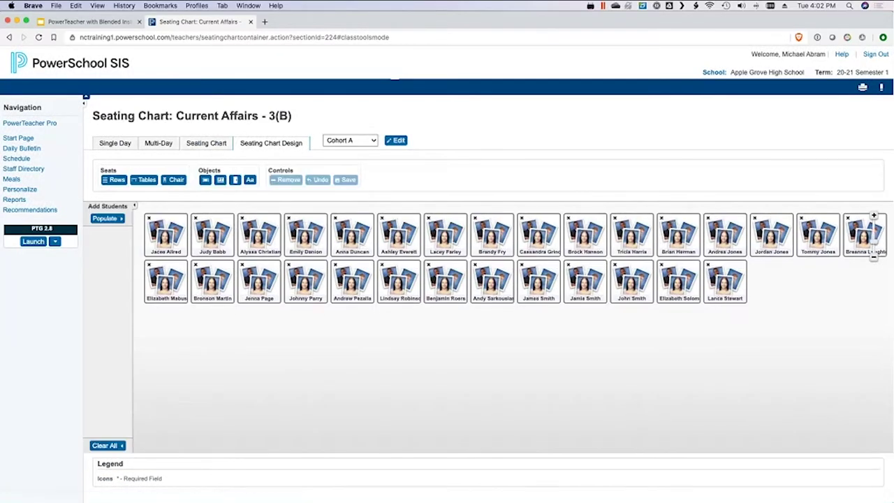
# Step: Place a 'Remote' text label in the empty lower-left area and start selecting remote students' cards
pyautogui.click(249, 180)
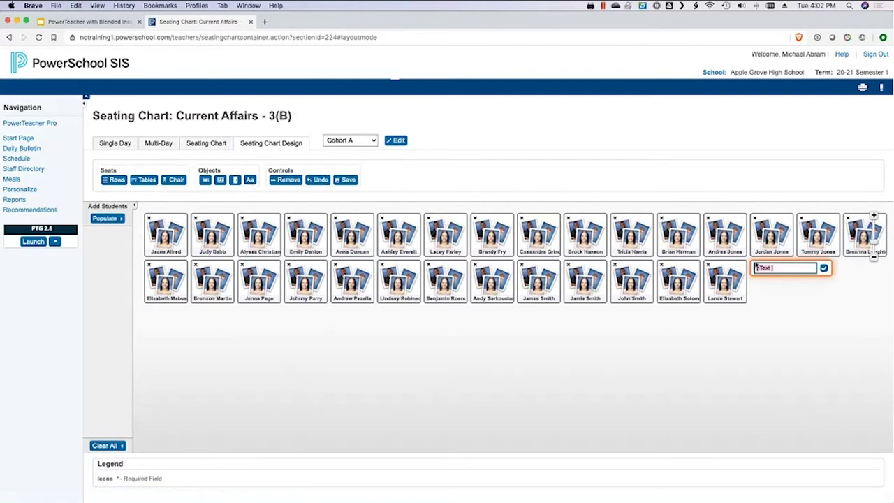
pyautogui.moveTo(755, 271); pyautogui.dragTo(170, 389)
pyautogui.click(169, 389)
pyautogui.write('Remote')
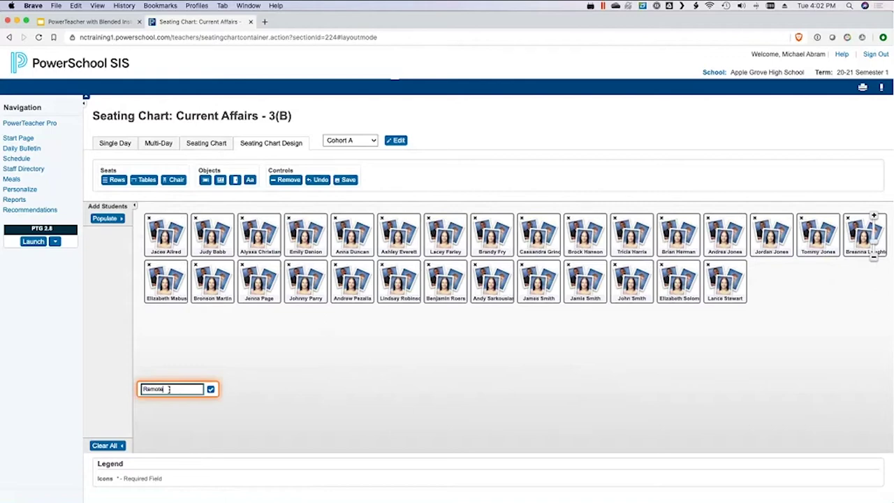
pyautogui.click(210, 389)
pyautogui.click(381, 291)
pyautogui.click(482, 236)
# Step: Move the selected remote students' cards into a row under the Remote label
pyautogui.click(585, 236)
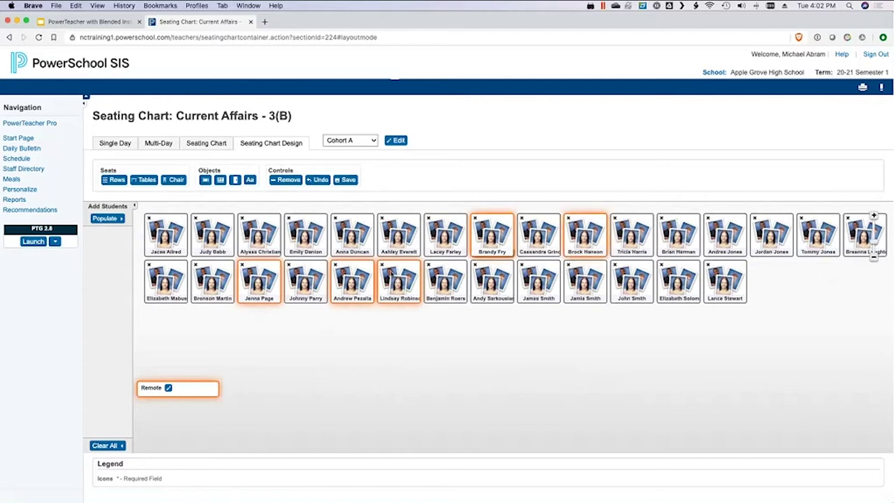
pyautogui.moveTo(248, 272); pyautogui.dragTo(289, 364)
pyautogui.moveTo(227, 312); pyautogui.dragTo(182, 253)
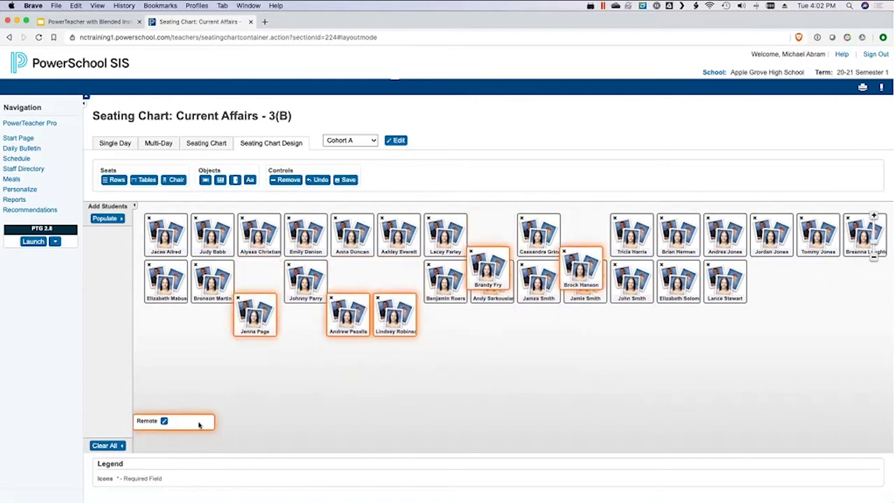
pyautogui.moveTo(241, 323); pyautogui.dragTo(151, 429)
pyautogui.moveTo(412, 374); pyautogui.dragTo(211, 423)
pyautogui.moveTo(492, 374); pyautogui.dragTo(353, 419)
# Step: Shift two remaining student cards to mid-chart and save the Cohort A layout
pyautogui.moveTo(441, 295); pyautogui.dragTo(315, 346)
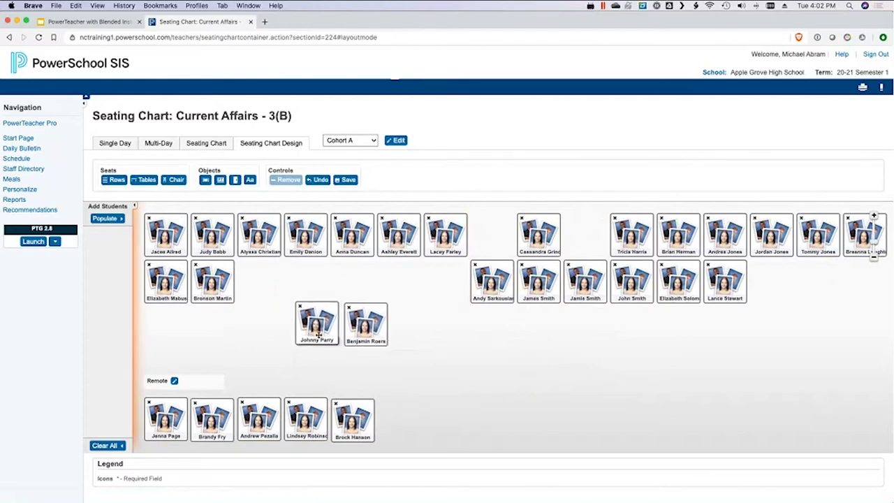
pyautogui.moveTo(492, 313); pyautogui.dragTo(402, 425)
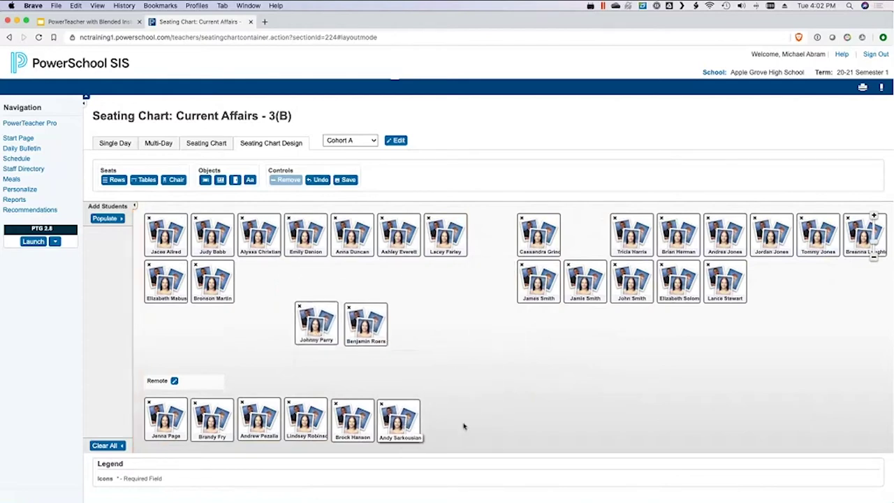
pyautogui.click(347, 179)
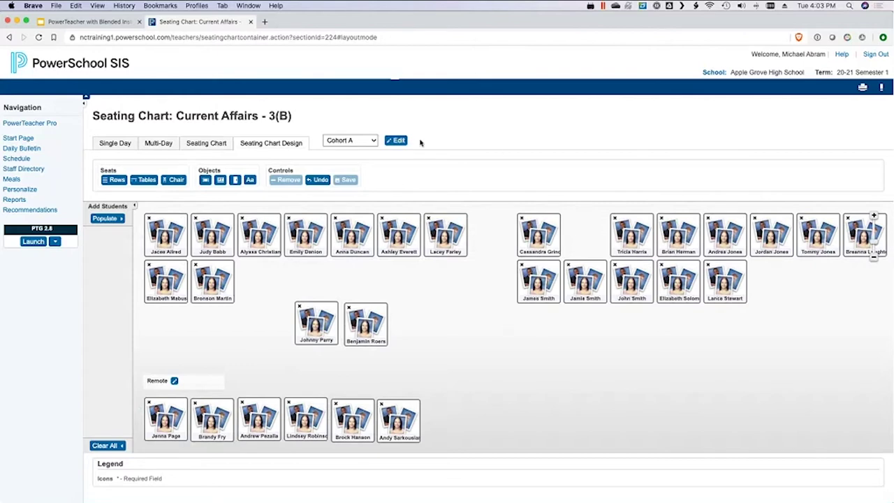
pyautogui.click(371, 144)
# Step: Start a new seating layout named 'Cohort B'
pyautogui.click(471, 142)
pyautogui.click(359, 141)
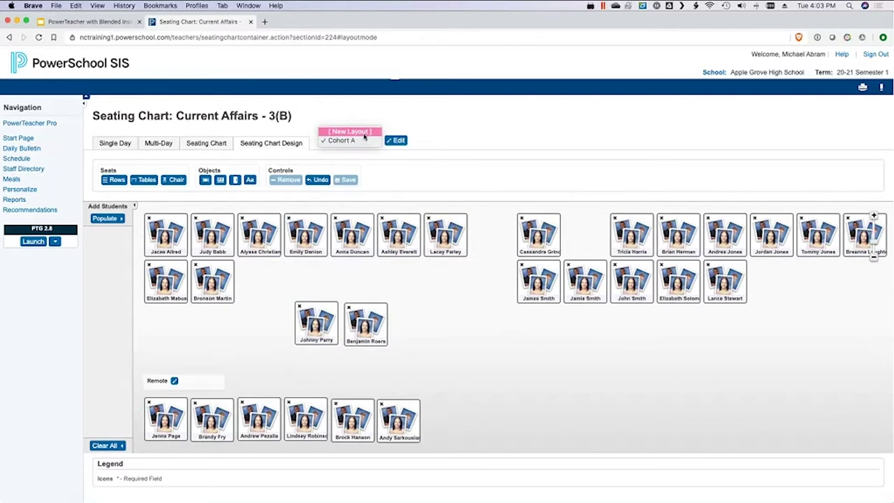
pyautogui.click(349, 131)
pyautogui.click(425, 222)
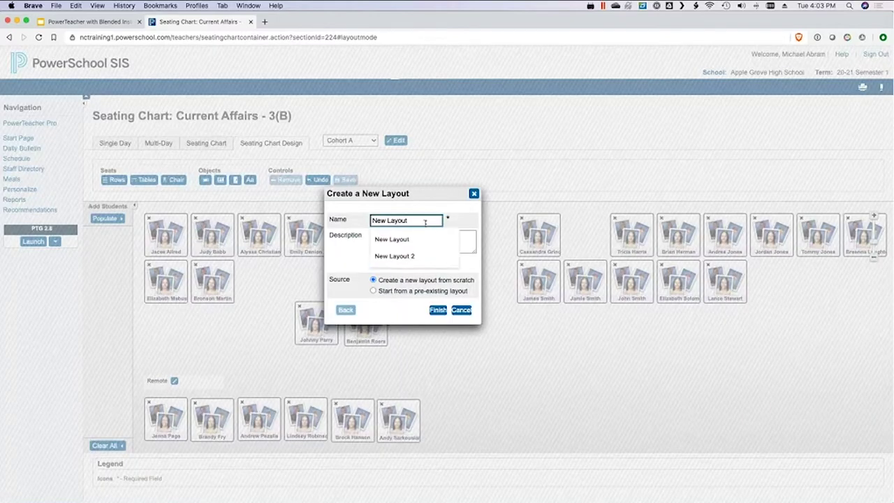
pyautogui.write('Cohort B')
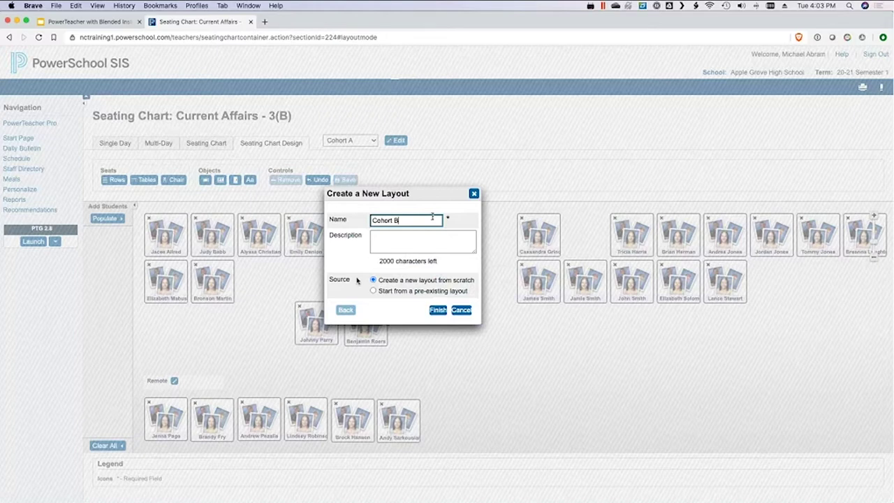
# Step: Base it on Semester 1's Current Affairs 3(B) Cohort A layout and finish creating it
pyautogui.click(373, 292)
pyautogui.click(439, 310)
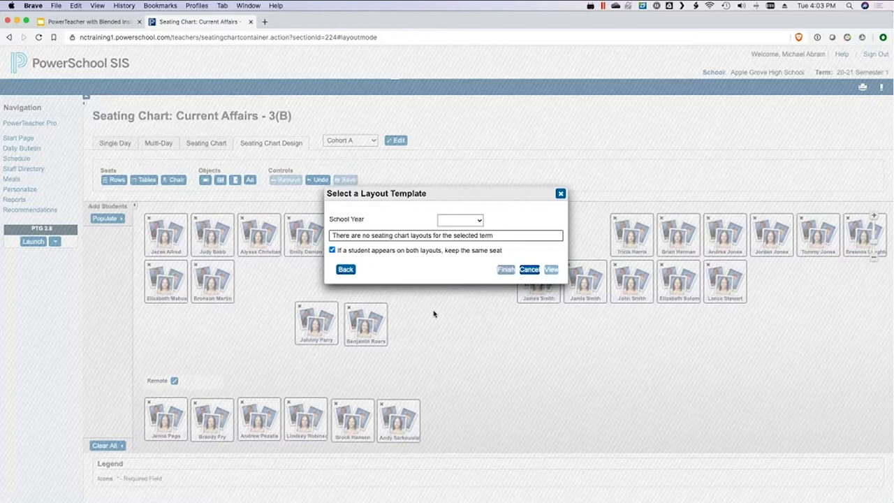
pyautogui.click(451, 219)
pyautogui.click(447, 221)
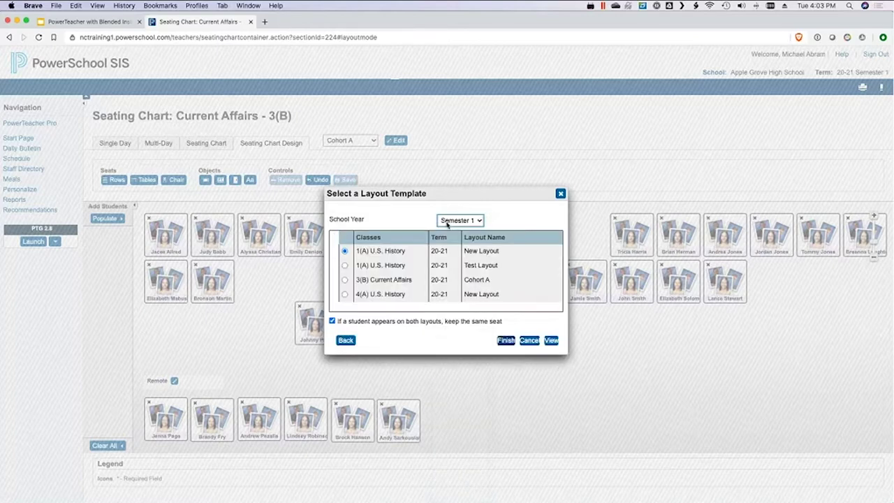
pyautogui.click(344, 280)
pyautogui.click(501, 341)
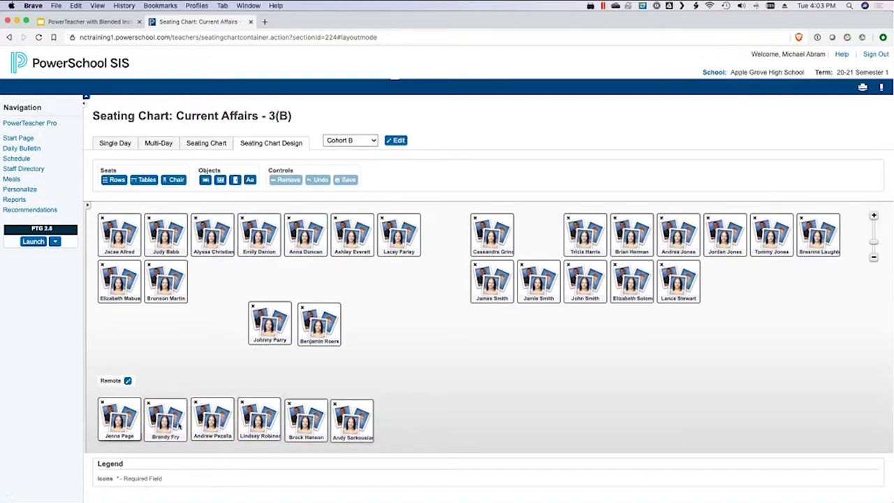
# Step: Move the two middle seats down into the Remote area
pyautogui.moveTo(458, 426); pyautogui.dragTo(117, 321)
pyautogui.moveTo(279, 319)
pyautogui.mouseDown()
pyautogui.moveTo(264, 433)
pyautogui.moveTo(261, 383)
pyautogui.moveTo(291, 307)
pyautogui.moveTo(284, 311)
pyautogui.mouseUp()
pyautogui.moveTo(282, 279); pyautogui.dragTo(337, 299)
pyautogui.moveTo(276, 314); pyautogui.dragTo(126, 417)
# Step: Line up the five right second-row seats in the Remote row, save Cohort B, and return home
pyautogui.moveTo(726, 285); pyautogui.dragTo(210, 345)
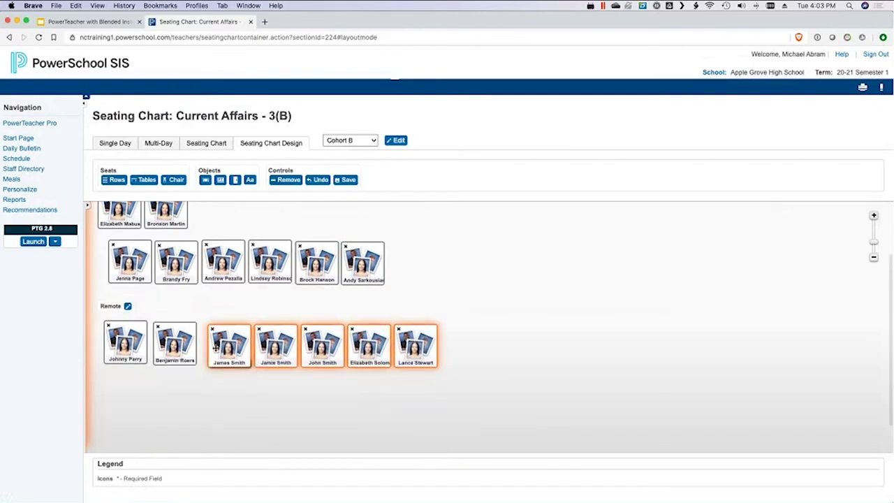
pyautogui.click(509, 345)
pyautogui.scroll(2, 505, 328)
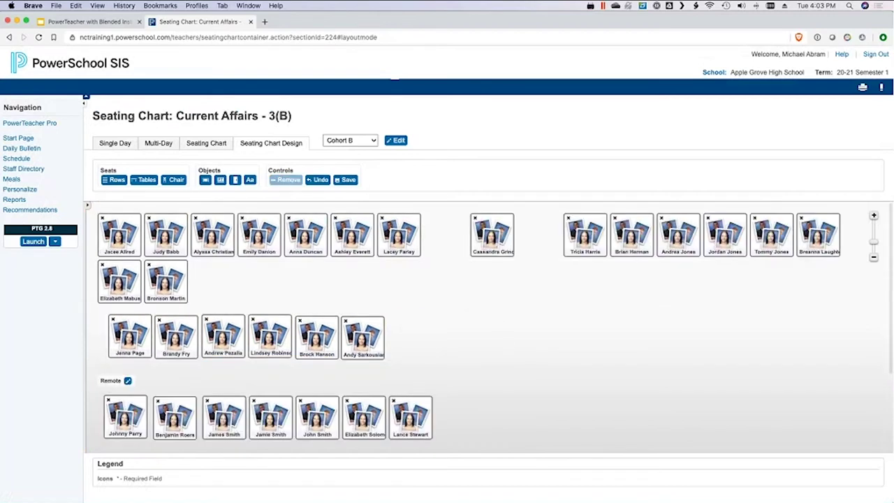
pyautogui.click(347, 180)
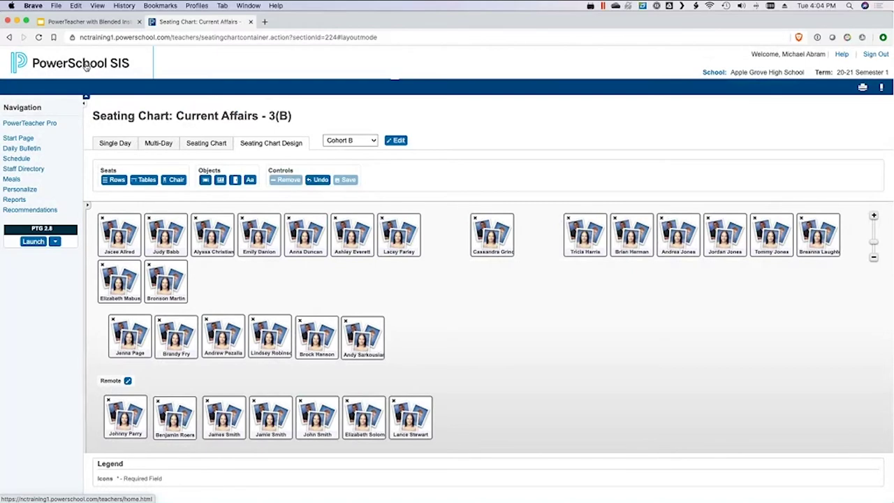
pyautogui.click(85, 65)
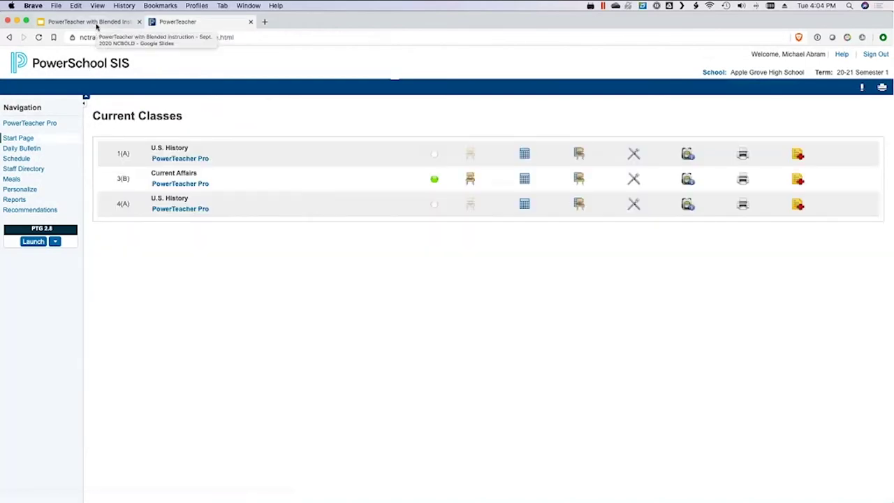
pyautogui.click(97, 24)
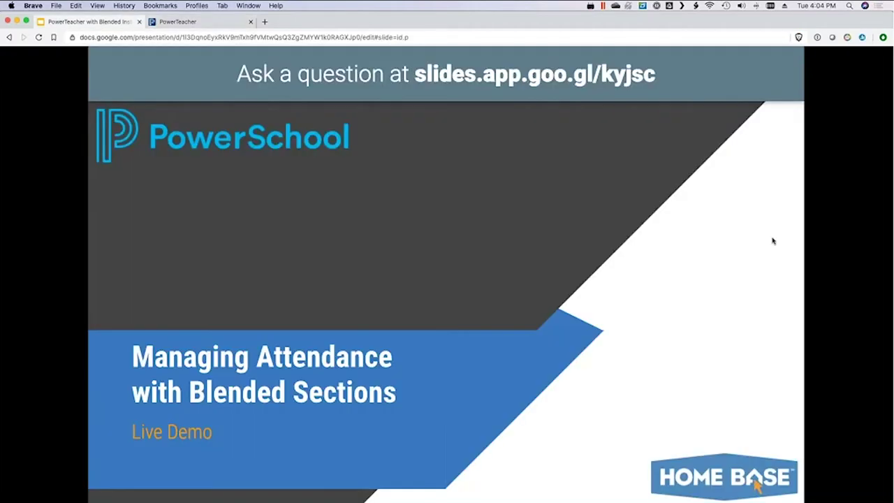
pyautogui.press('super+Return')
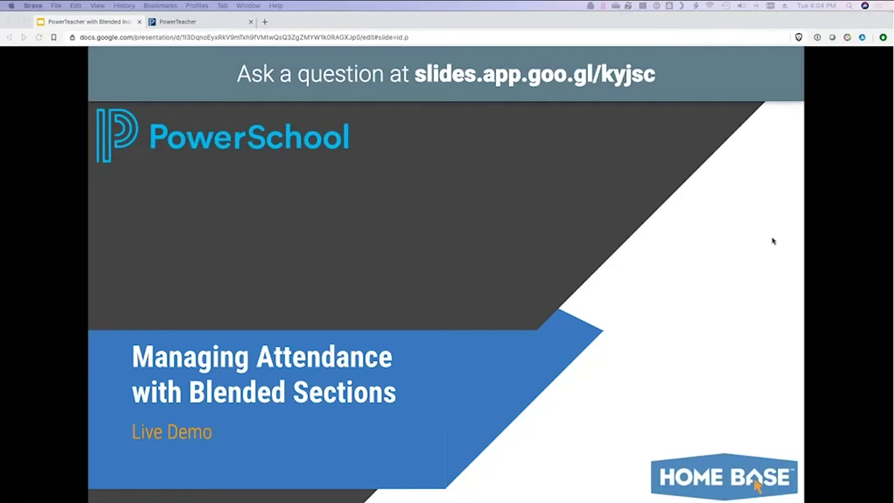
pyautogui.click(169, 28)
pyautogui.click(169, 27)
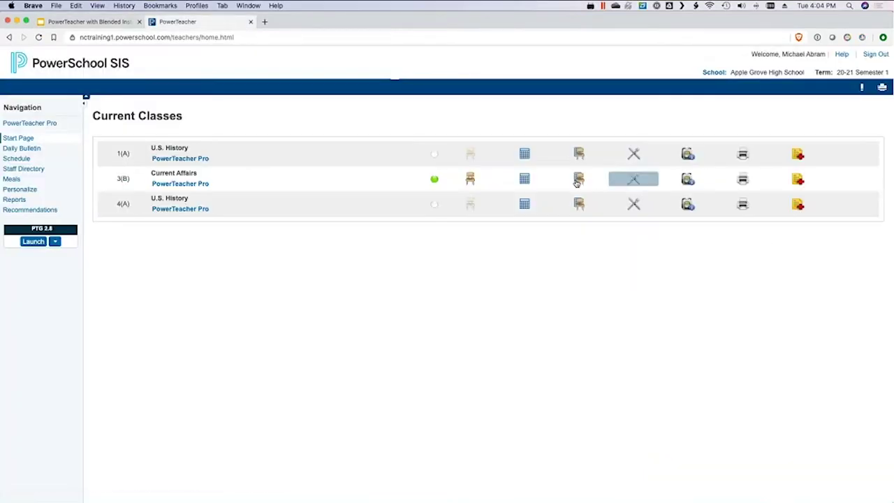
# Step: Open the 3(B) seating chart's Cohort A design view, declining to save attendance changes
pyautogui.click(578, 180)
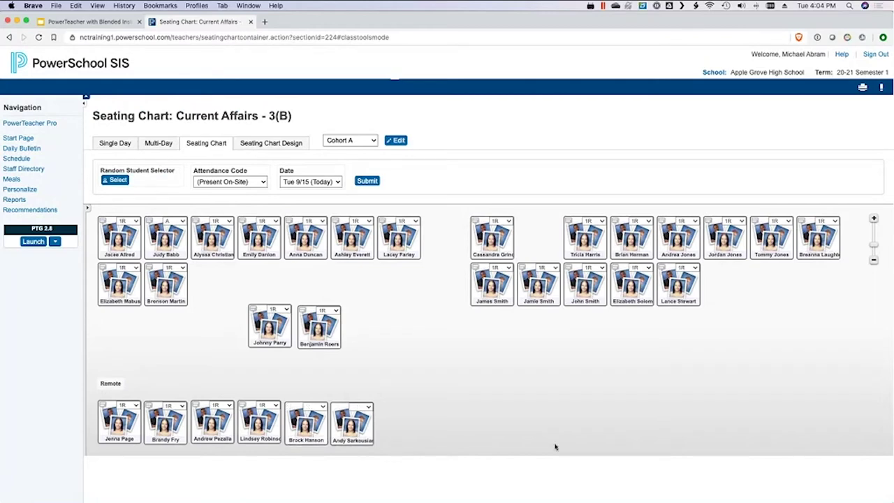
pyautogui.click(284, 144)
pyautogui.press('Tab')
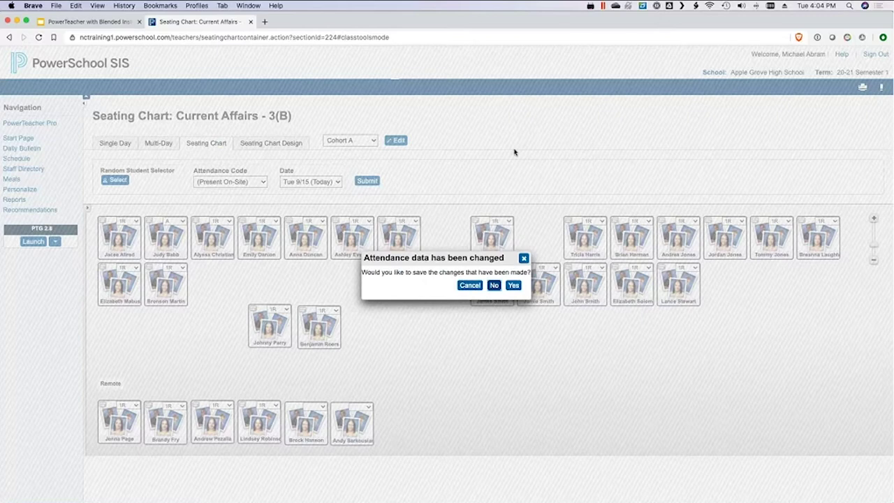
pyautogui.press('Return')
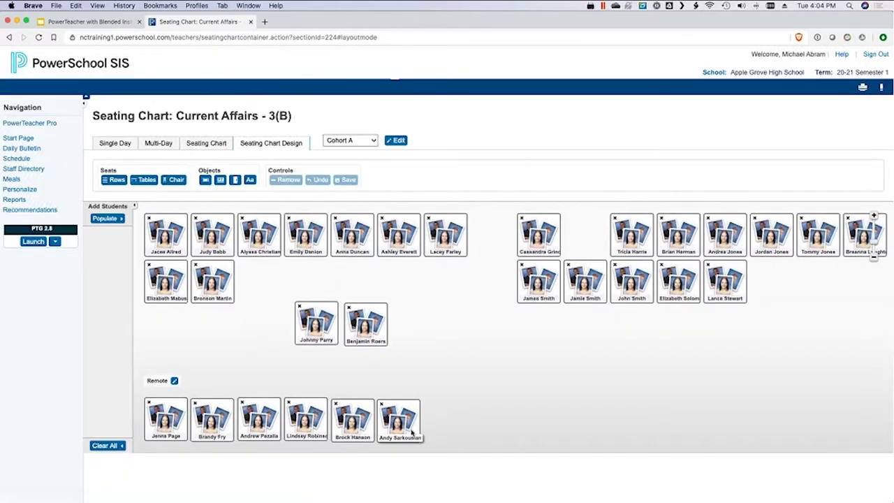
# Step: Select four Remote-row seats and nudge them slightly to the right
pyautogui.click(412, 433)
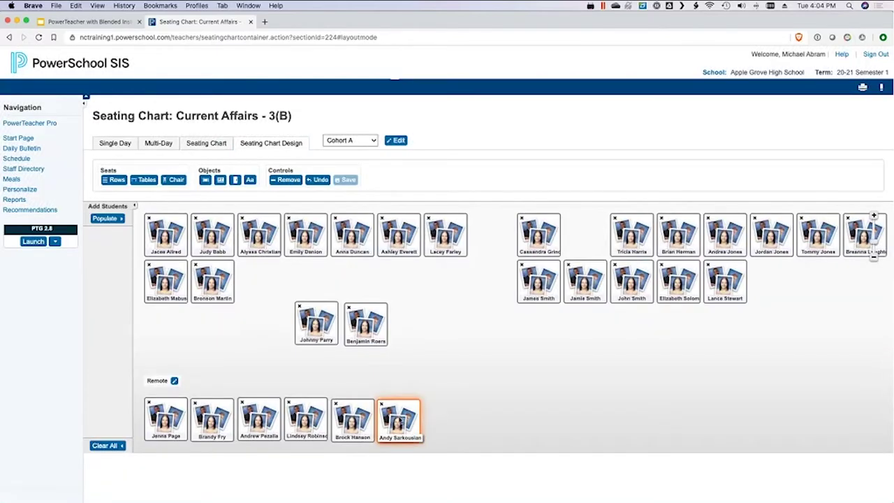
pyautogui.keyDown('shift'); pyautogui.click(368, 422); pyautogui.keyUp('shift')
pyautogui.keyDown('shift'); pyautogui.click(307, 425); pyautogui.keyUp('shift')
pyautogui.keyDown('shift'); pyautogui.click(243, 430); pyautogui.keyUp('shift')
pyautogui.moveTo(403, 423); pyautogui.dragTo(419, 422)
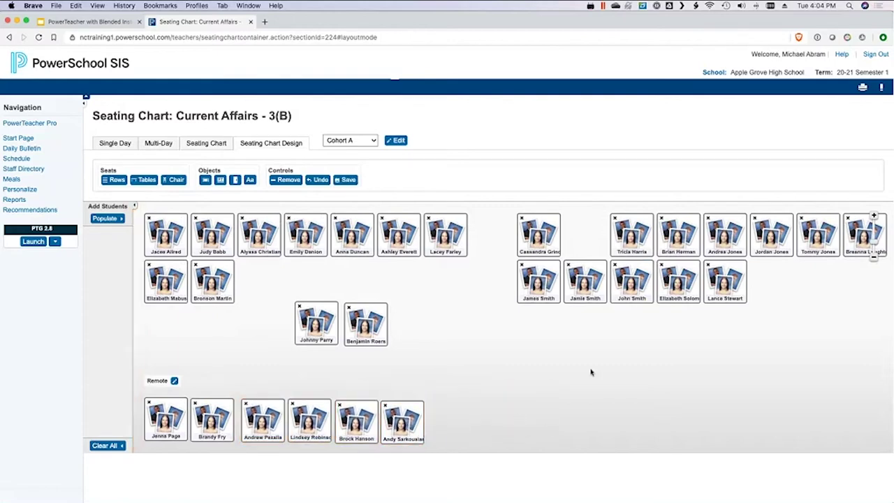
# Step: Box-select nine seats across the chart, move them together, then clear the selection
pyautogui.moveTo(795, 365); pyautogui.dragTo(508, 273)
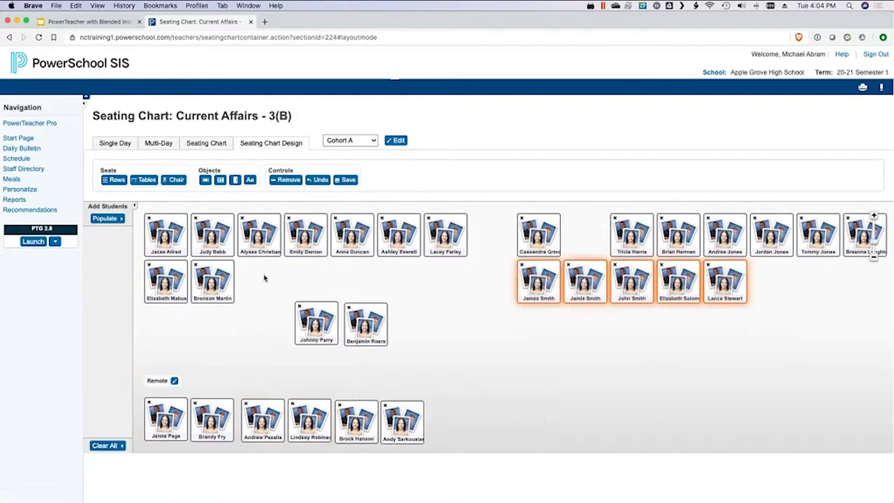
pyautogui.moveTo(262, 272); pyautogui.dragTo(385, 350)
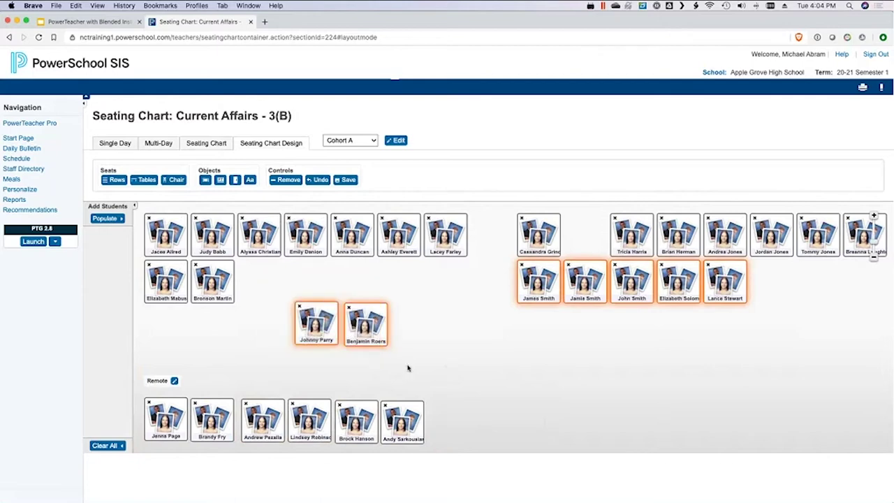
pyautogui.moveTo(176, 324); pyautogui.dragTo(154, 215)
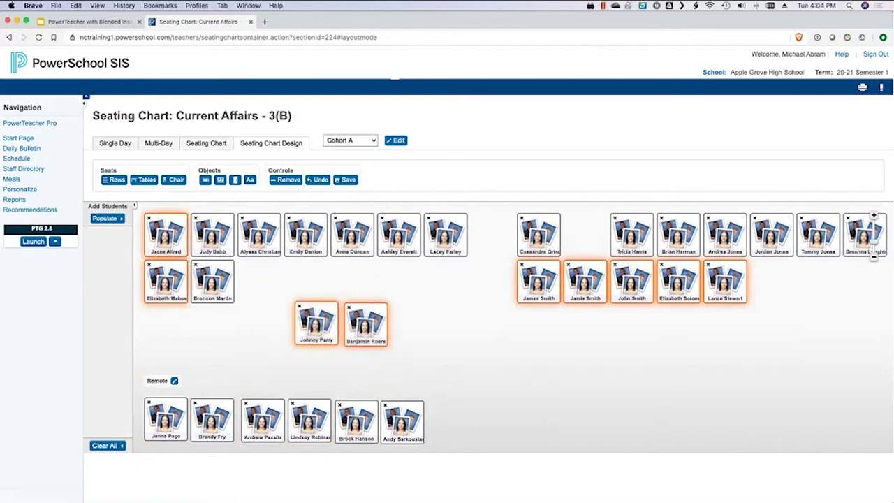
pyautogui.moveTo(237, 379); pyautogui.dragTo(335, 448)
pyautogui.moveTo(260, 429)
pyautogui.mouseDown()
pyautogui.moveTo(322, 405)
pyautogui.moveTo(258, 431)
pyautogui.mouseUp()
pyautogui.click(509, 415)
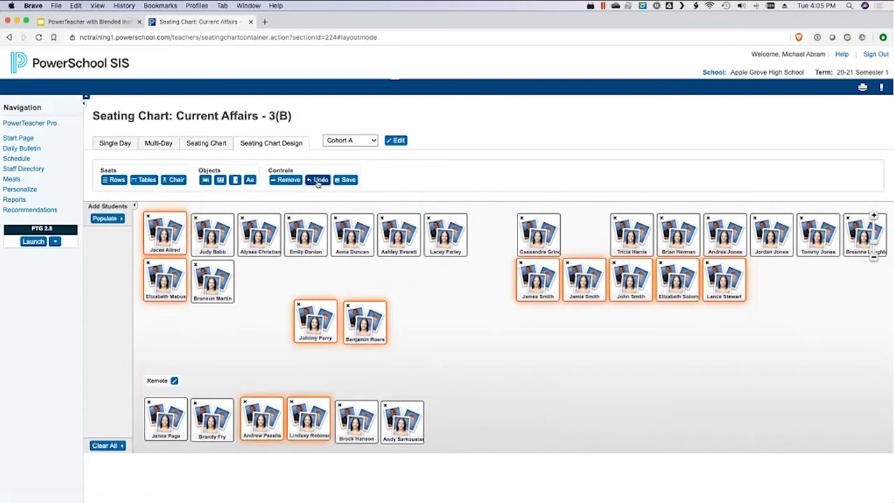
# Step: Leave the seating chart without saving and return to the Google Slides presentation
pyautogui.click(345, 180)
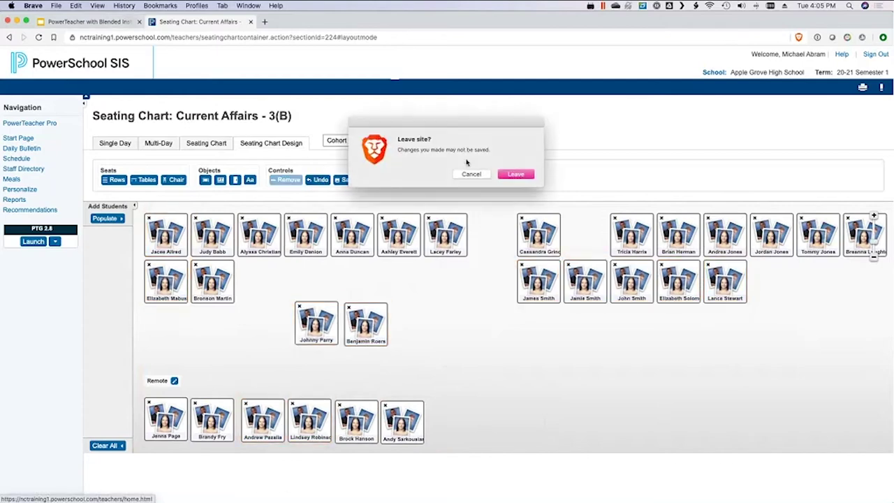
pyautogui.click(515, 174)
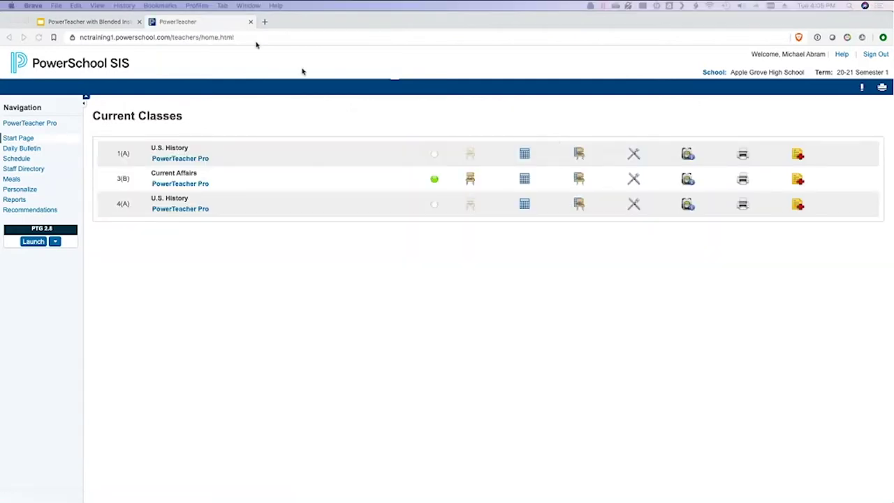
pyautogui.click(107, 23)
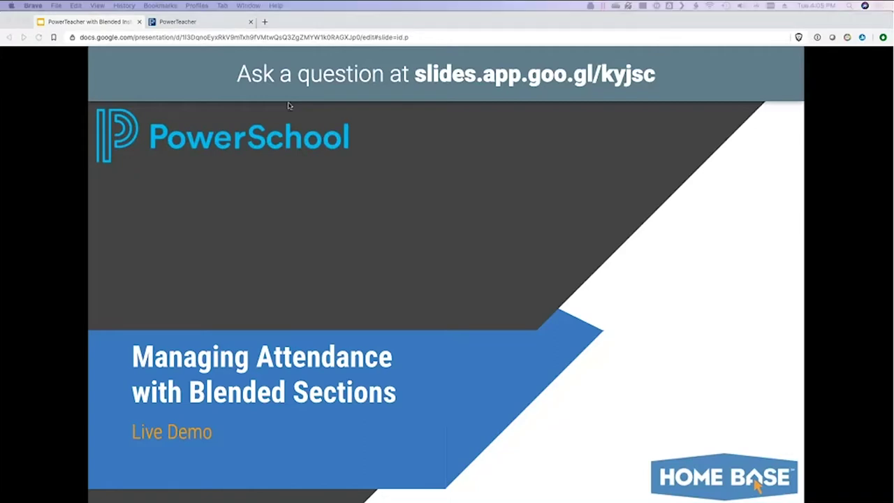
# Step: Advance past the PowerTeacher Attendance poll to the 'Accessing Student Demographics & Data' title slide
pyautogui.press('Right')
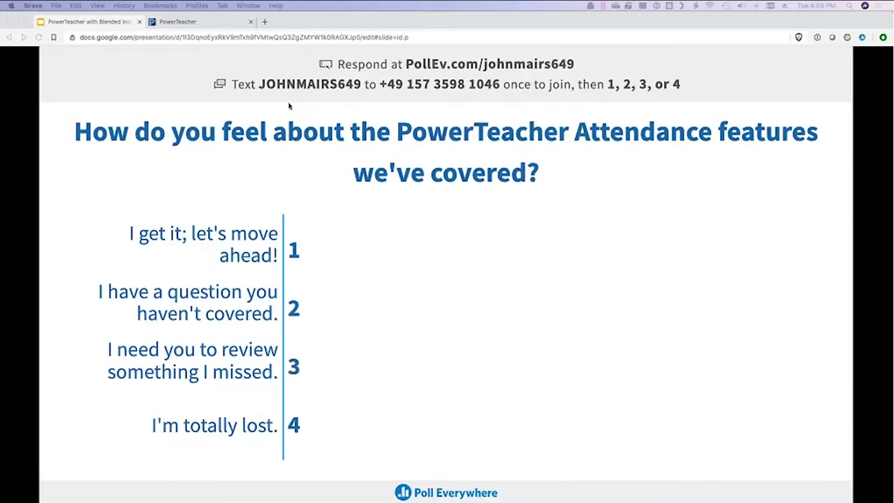
pyautogui.press('Right')
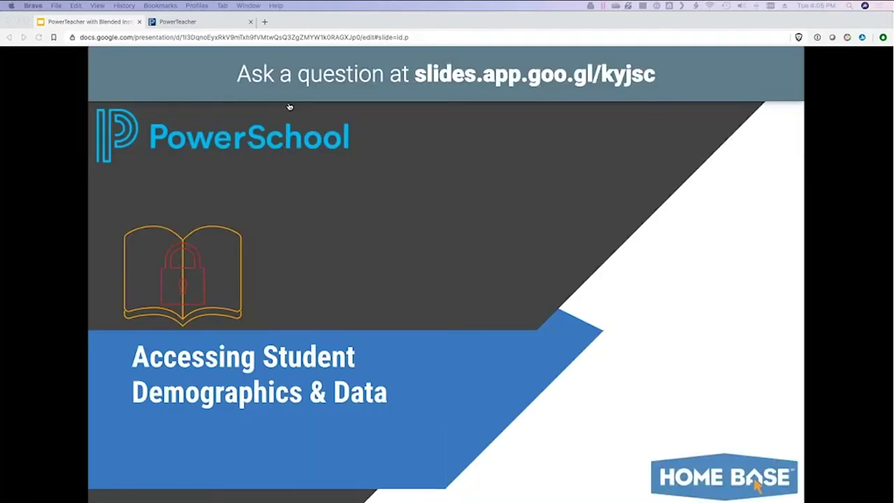
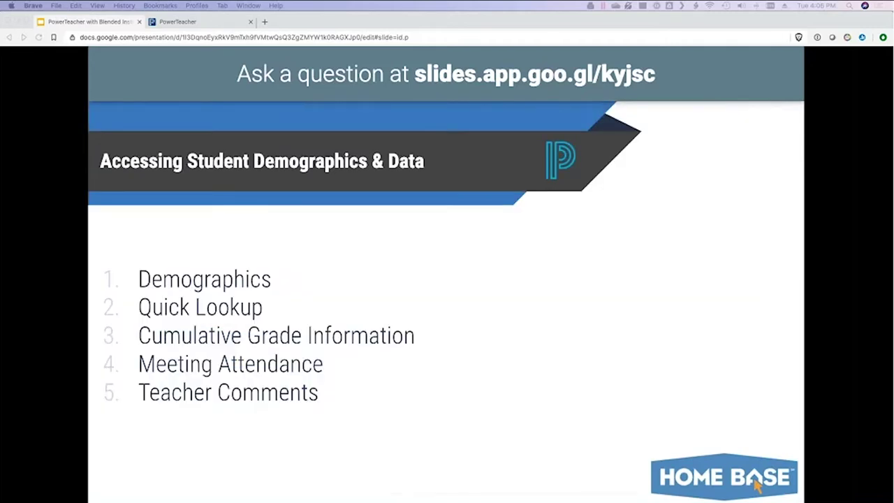
# Step: Advance the Google Slides deck to the PowerSchool 'Accessing Student Demographics & Data' Live Demo slide
pyautogui.click(699, 20)
pyautogui.press('Right')
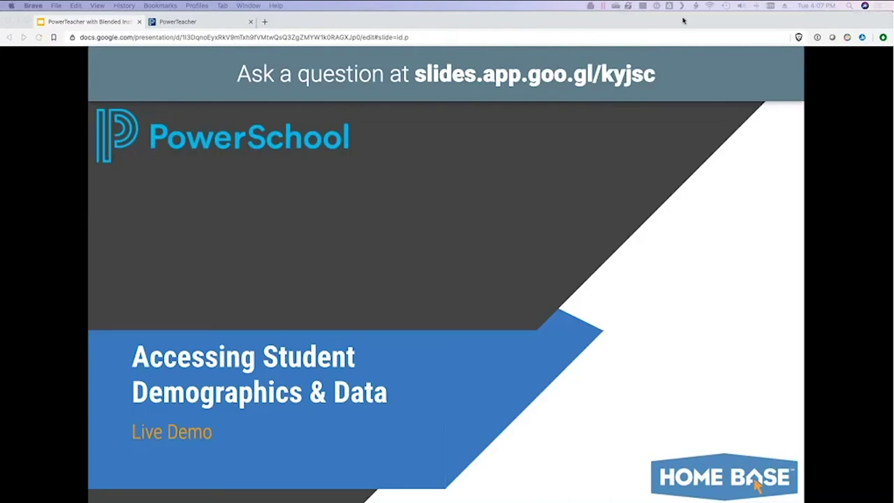
pyautogui.click(643, 22)
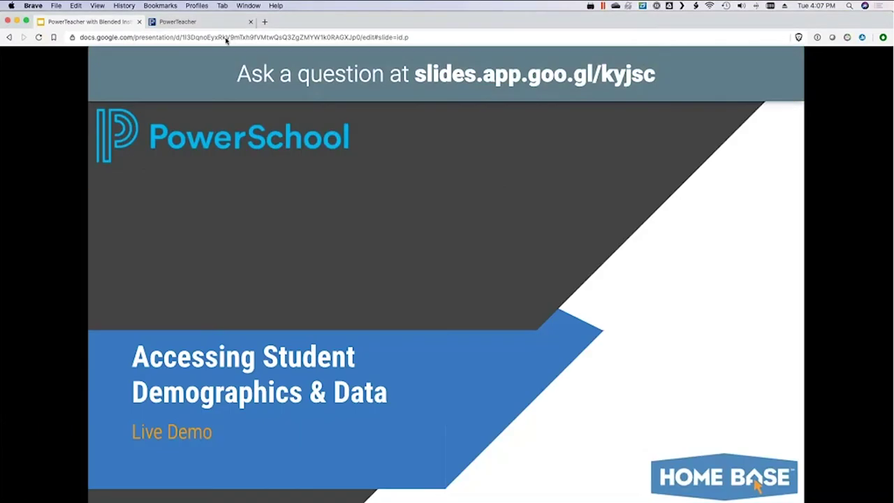
# Step: From PowerTeacher Current Classes, open the 1(A) U.S. History class's Student Information roster
pyautogui.click(186, 23)
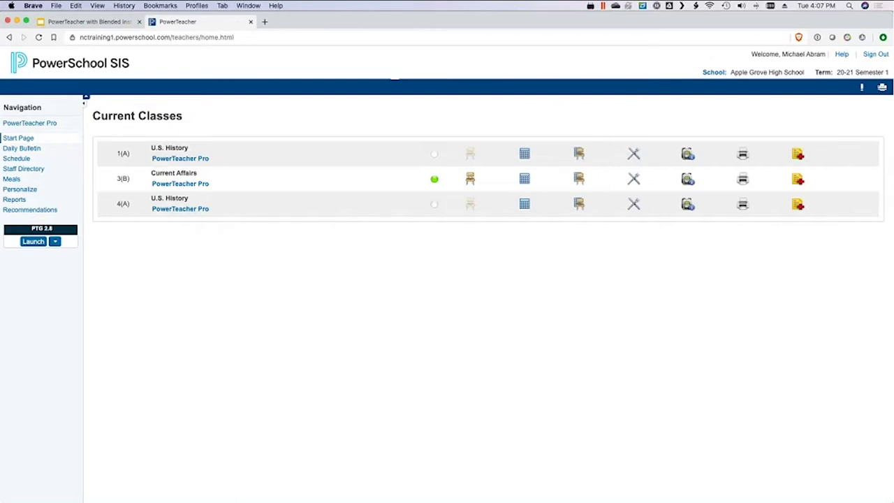
pyautogui.click(688, 155)
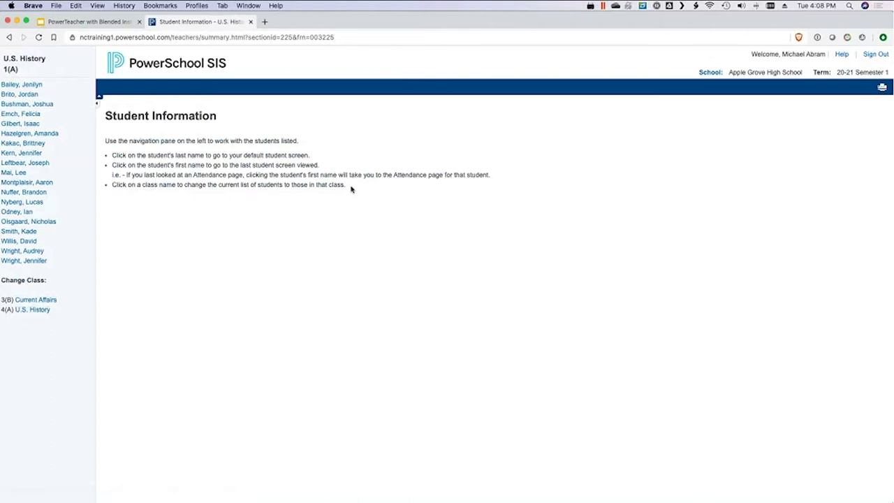
# Step: Open the first student's Quick Lookup and scroll through attendance, term grades and the 2.2856 GPA
pyautogui.moveTo(349, 188); pyautogui.dragTo(75, 138)
pyautogui.click(75, 138)
pyautogui.click(31, 84)
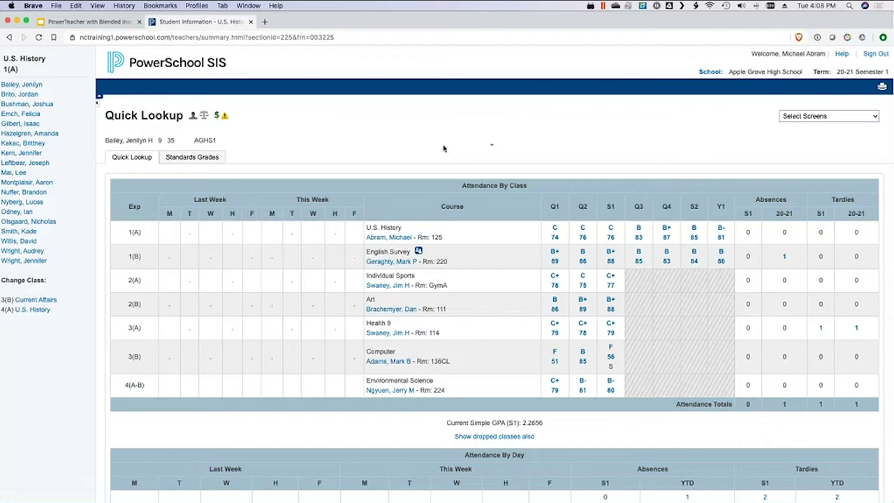
pyautogui.scroll(-3, 269, 351)
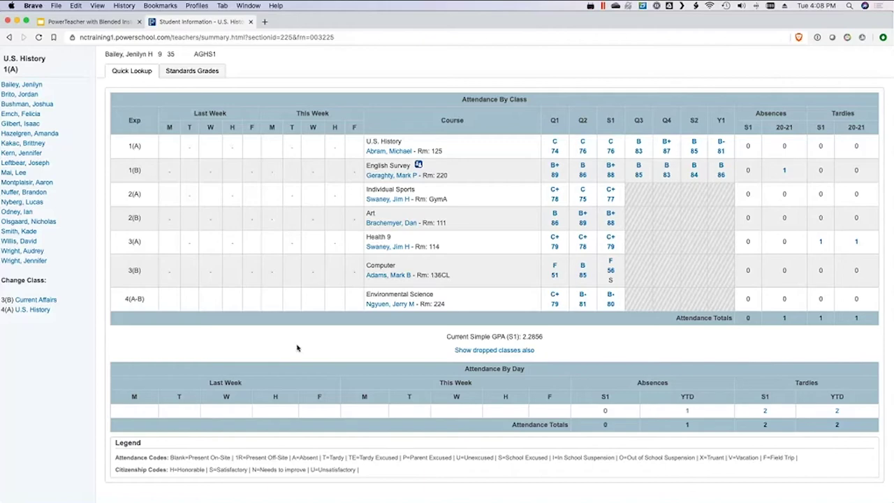
pyautogui.scroll(3, 298, 345)
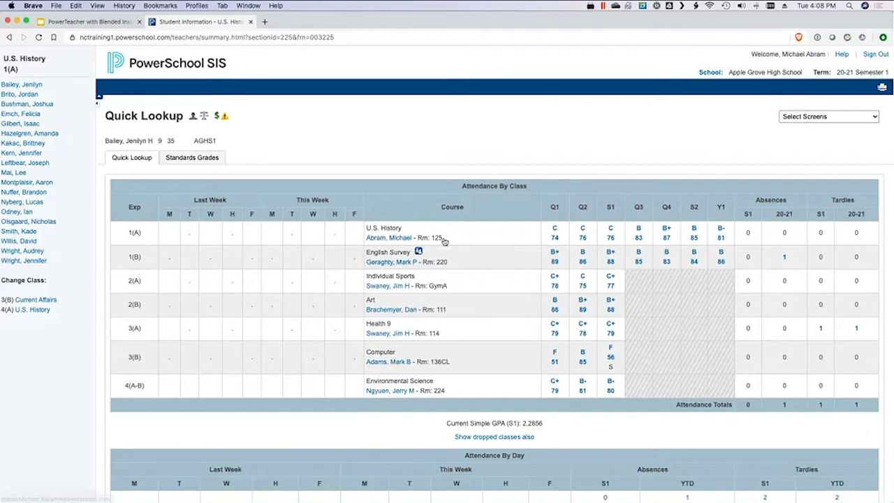
pyautogui.scroll(-3, 469, 326)
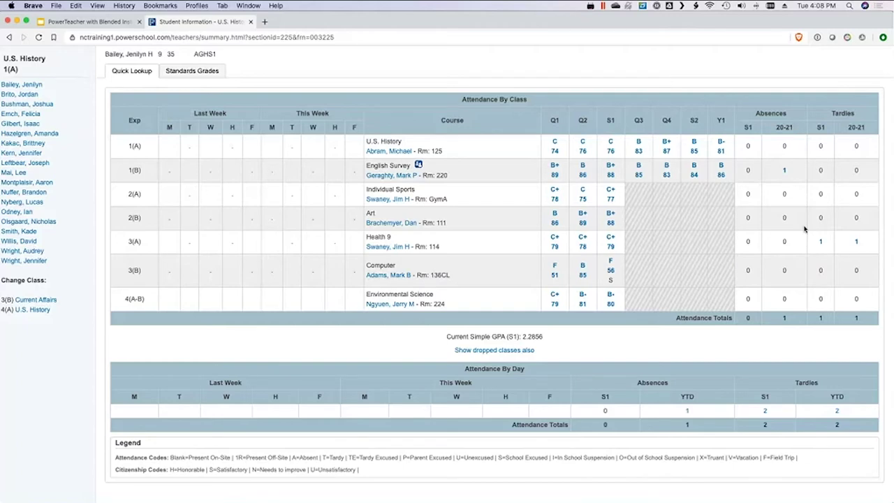
pyautogui.scroll(1, 508, 210)
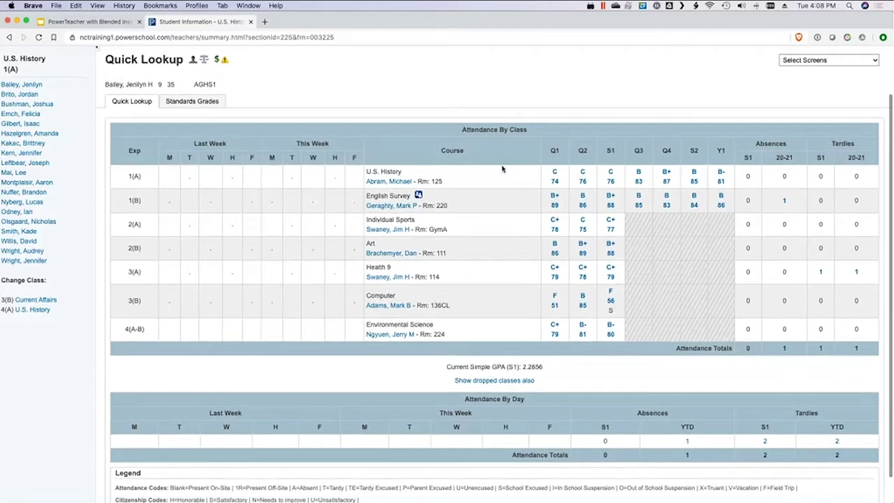
pyautogui.scroll(1, 501, 169)
pyautogui.scroll(1, 555, 208)
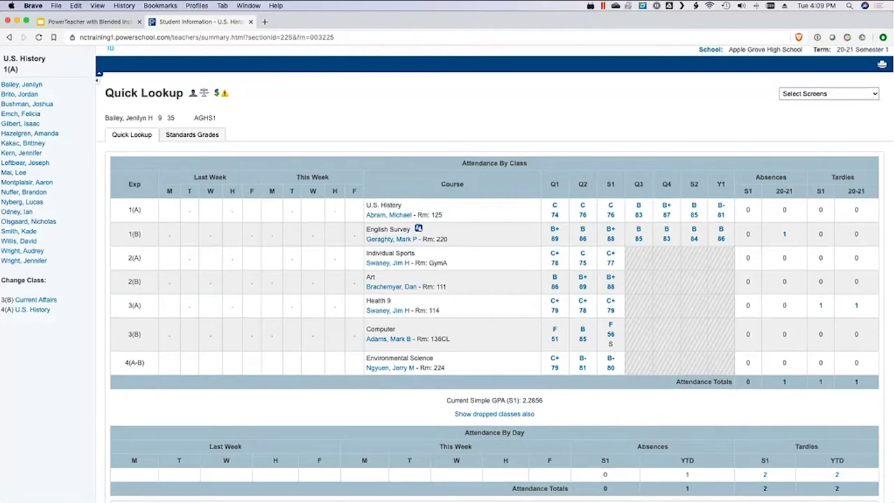
pyautogui.click(555, 339)
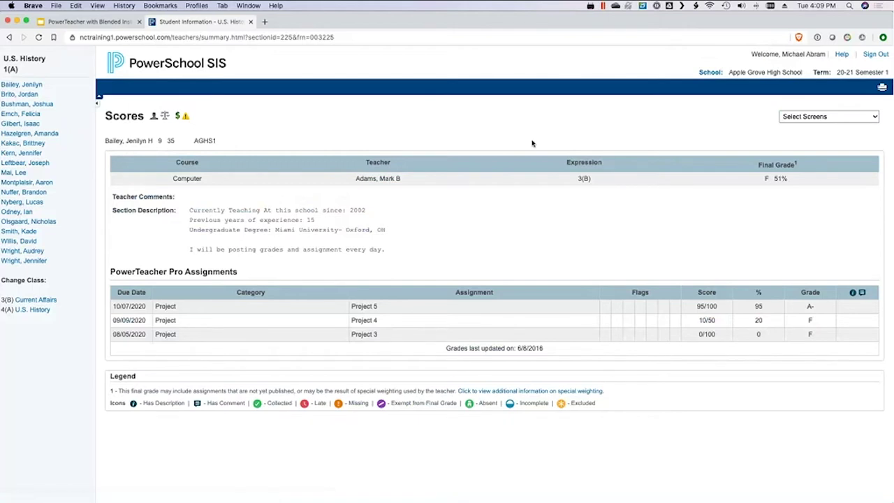
pyautogui.hscroll(-5, 479, 140)
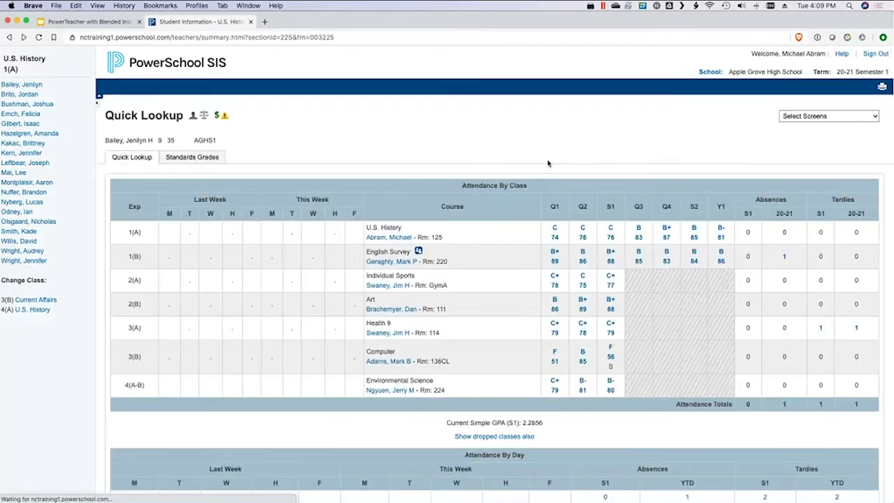
pyautogui.scroll(-3, 722, 413)
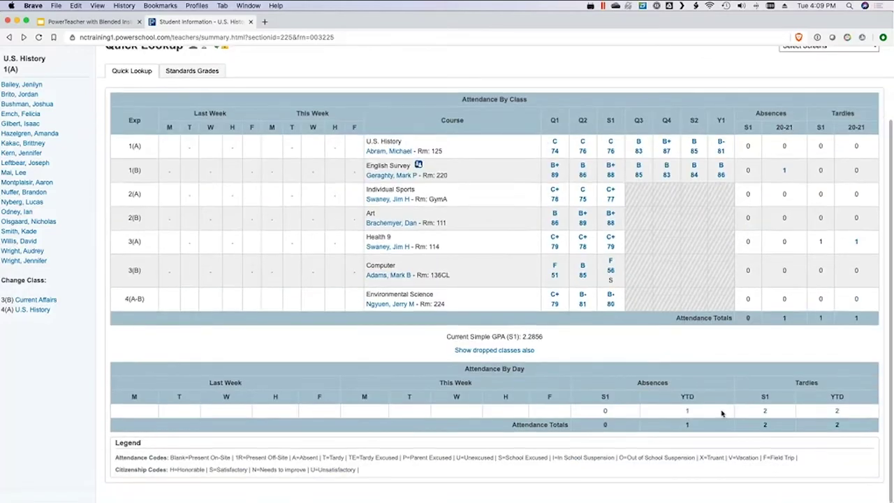
pyautogui.click(687, 412)
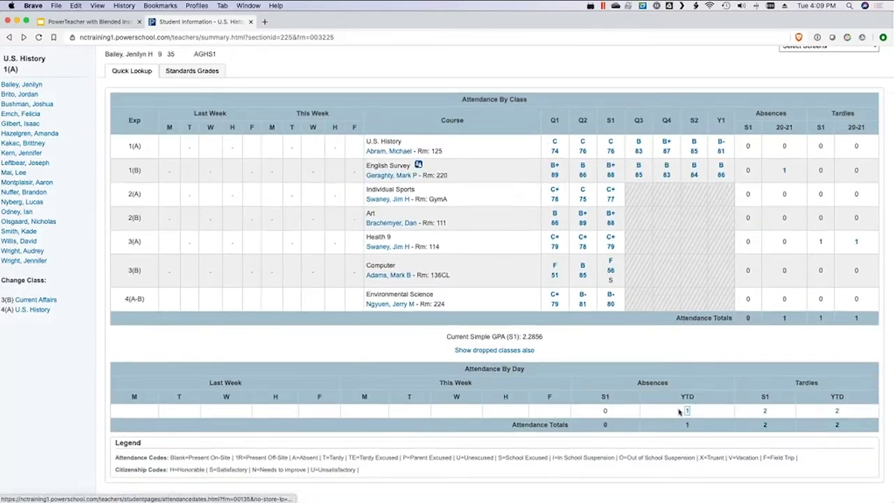
pyautogui.click(176, 175)
pyautogui.moveTo(176, 175); pyautogui.dragTo(225, 180)
pyautogui.click(226, 182)
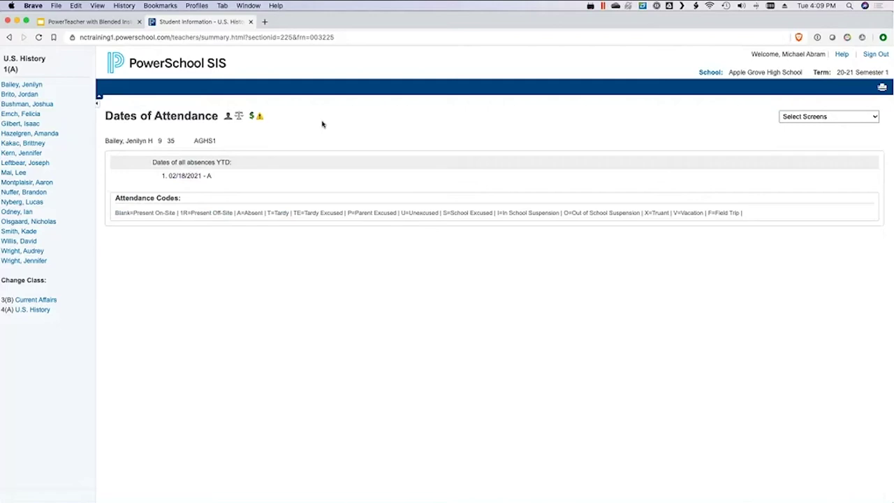
pyautogui.hscroll(-5, 324, 125)
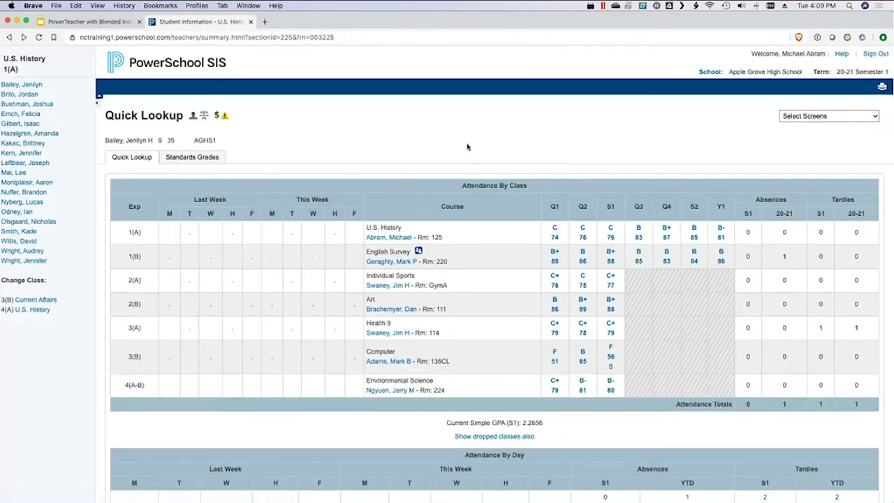
# Step: Point out the simple GPA, show dropped classes in the grades table, and open Standards Grades
pyautogui.scroll(-3, 467, 147)
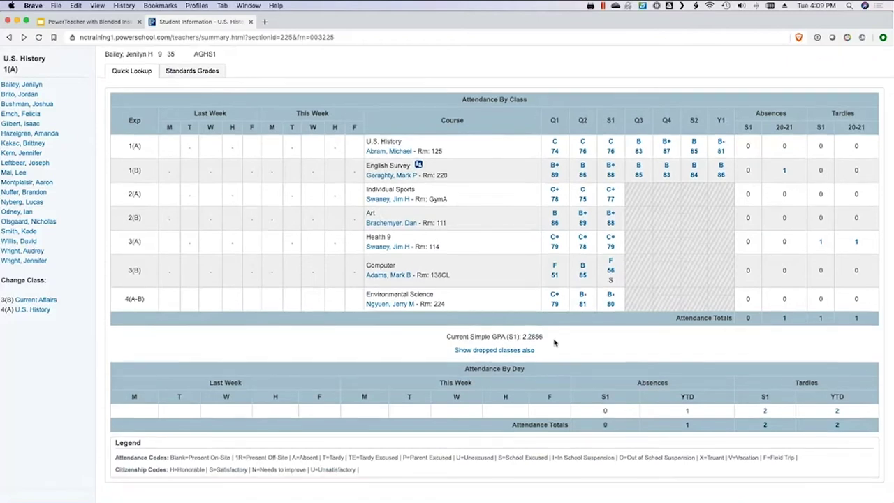
pyautogui.moveTo(548, 338); pyautogui.dragTo(523, 340)
pyautogui.click(523, 340)
pyautogui.click(527, 351)
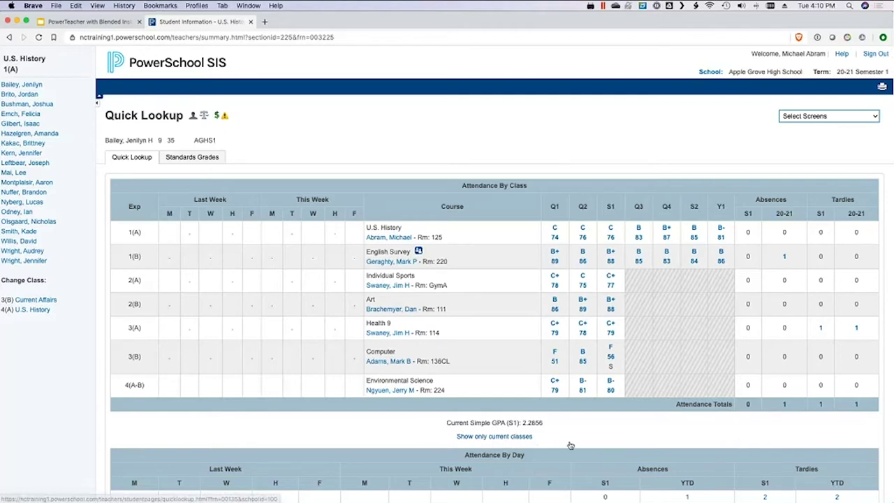
pyautogui.click(213, 157)
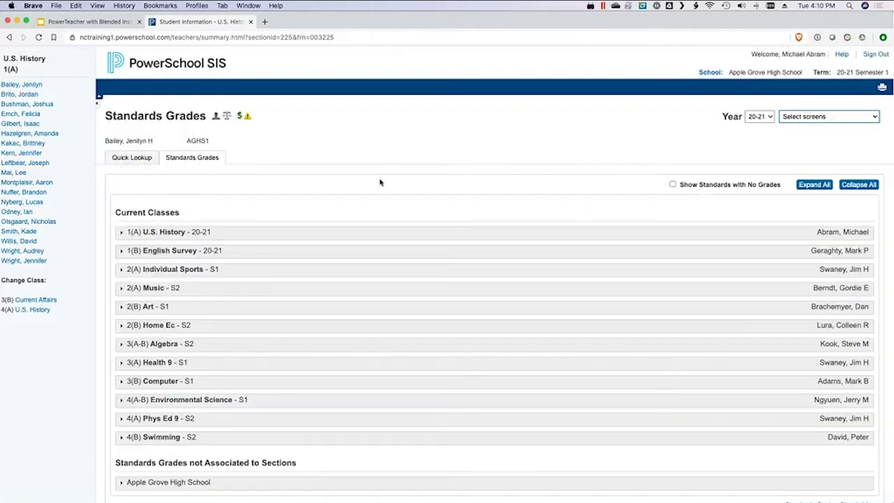
# Step: Expand standards for U.S. History, English Survey, Environmental Science, Algebra, Home Ec, Art, Music and Individual Sports
pyautogui.click(417, 228)
pyautogui.scroll(-2, 417, 229)
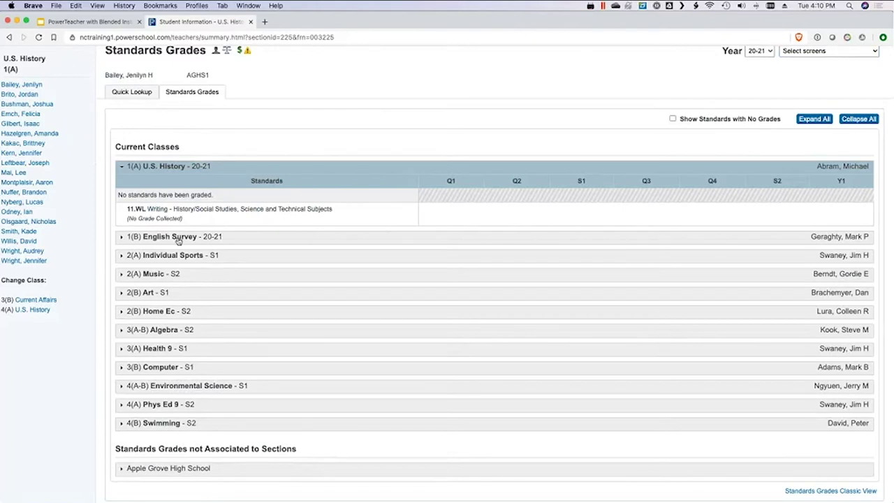
pyautogui.click(179, 239)
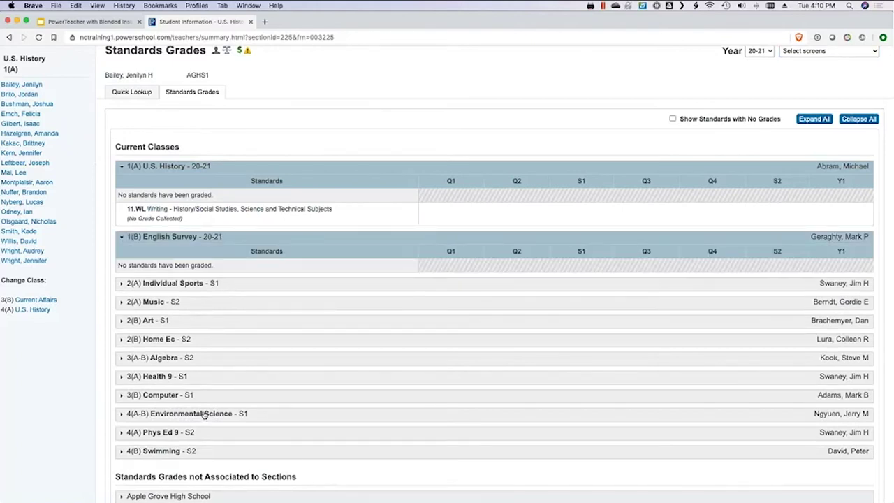
pyautogui.click(207, 414)
pyautogui.scroll(-4, 232, 382)
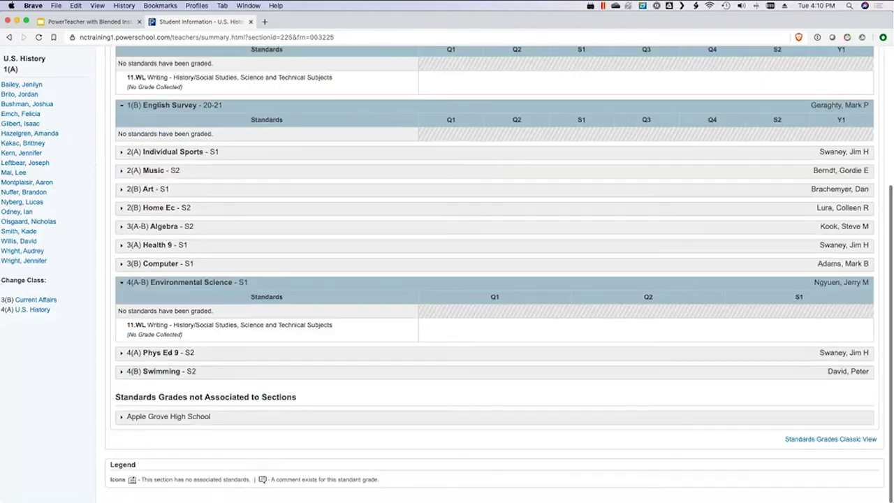
pyautogui.click(161, 229)
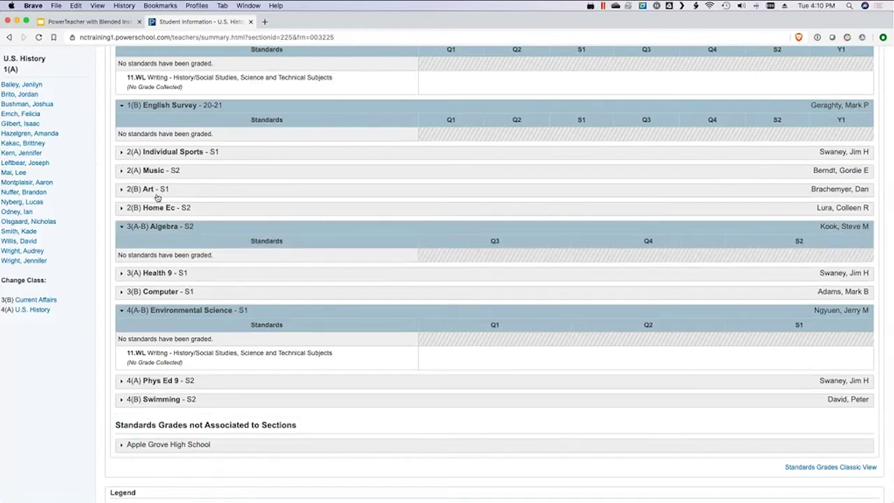
pyautogui.click(157, 206)
pyautogui.click(155, 188)
pyautogui.click(155, 173)
pyautogui.click(165, 151)
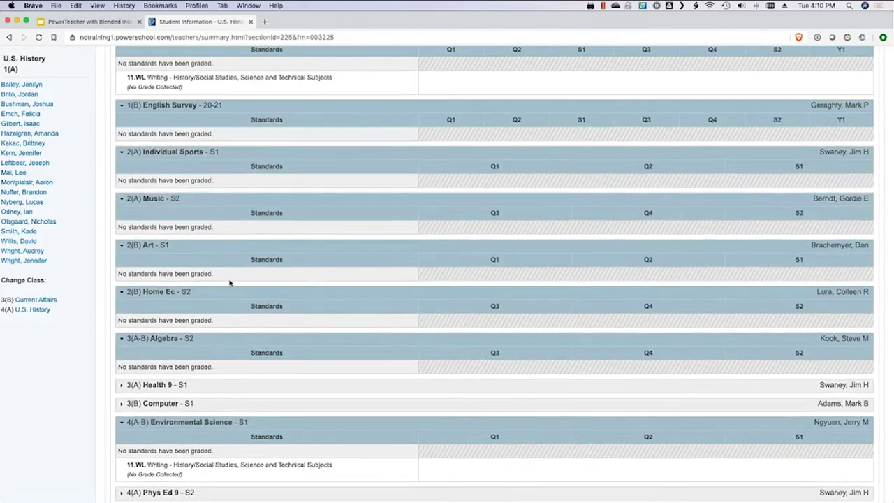
# Step: Expand Phys Ed 9, Swimming, Computer and Health 9 standards, then return to Quick Lookup
pyautogui.scroll(-4, 221, 291)
pyautogui.click(166, 354)
pyautogui.click(165, 370)
pyautogui.click(164, 264)
pyautogui.click(162, 246)
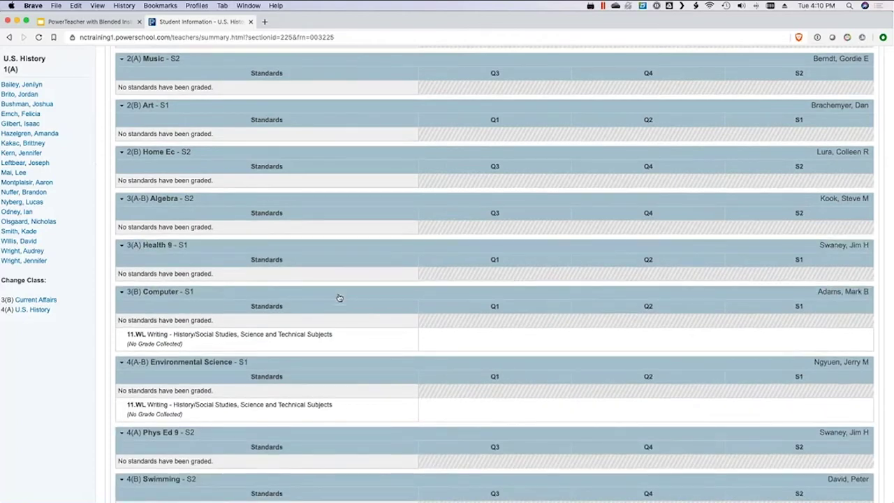
pyautogui.scroll(5, 355, 339)
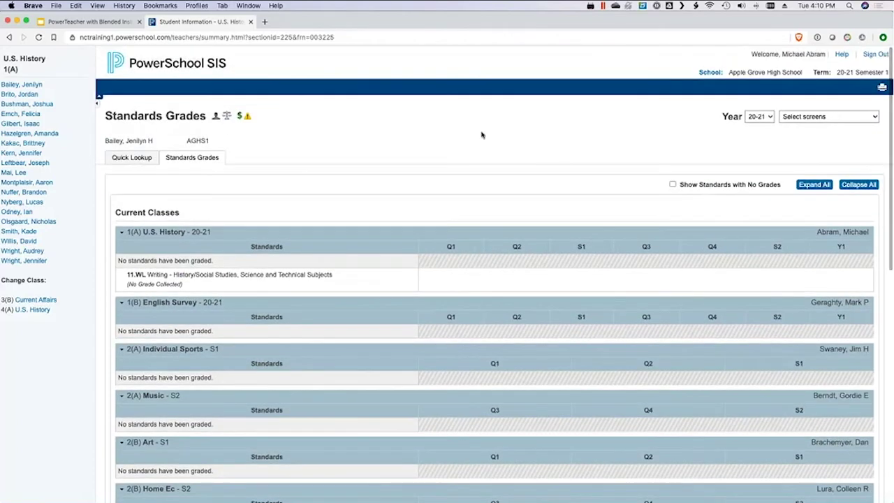
pyautogui.click(31, 84)
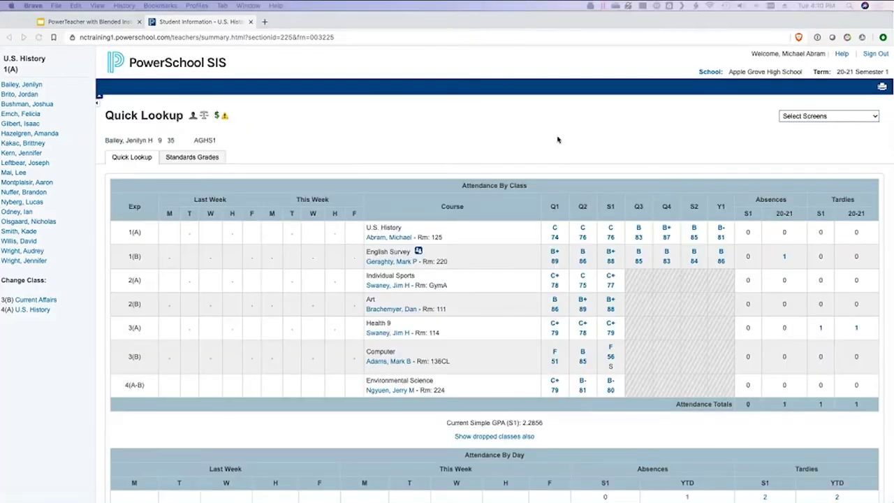
# Step: Switch to the Demographics screen, glance at another student, and return to the first student's Demographics
pyautogui.click(813, 116)
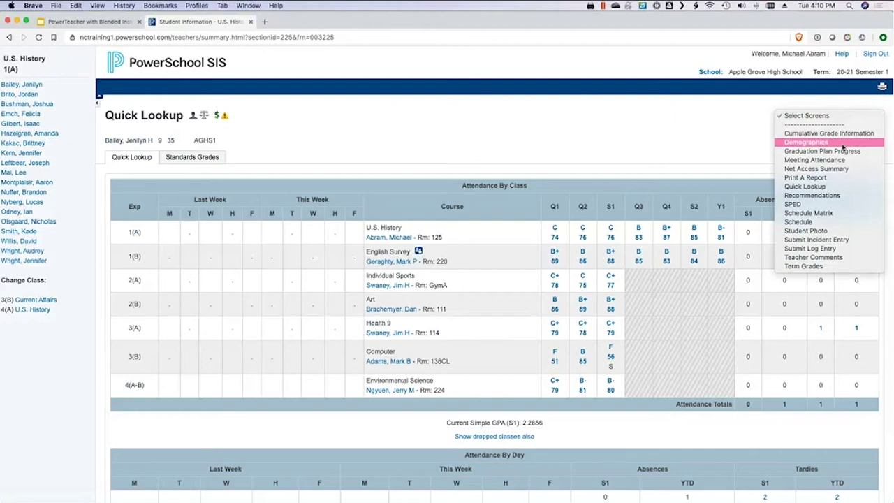
pyautogui.click(843, 144)
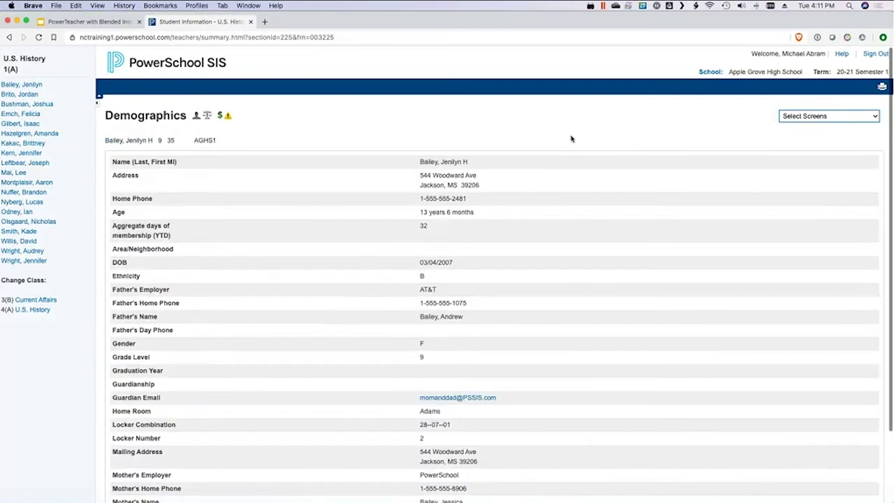
pyautogui.click(31, 124)
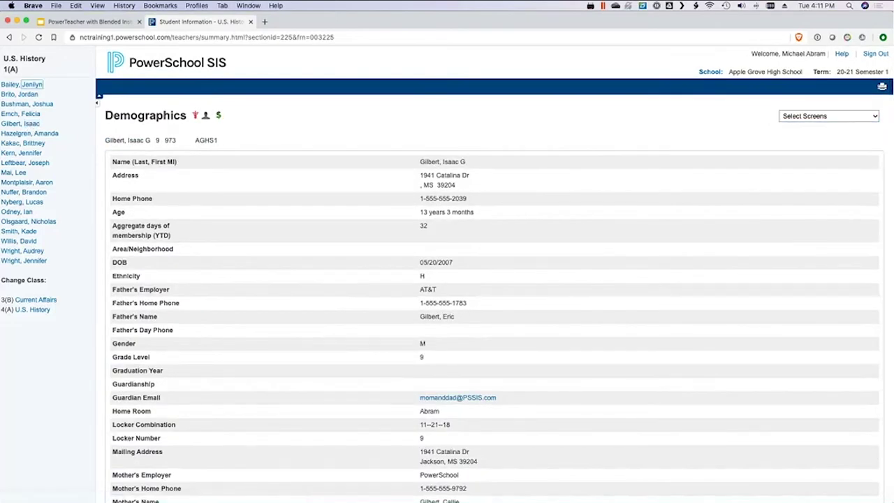
pyautogui.click(21, 84)
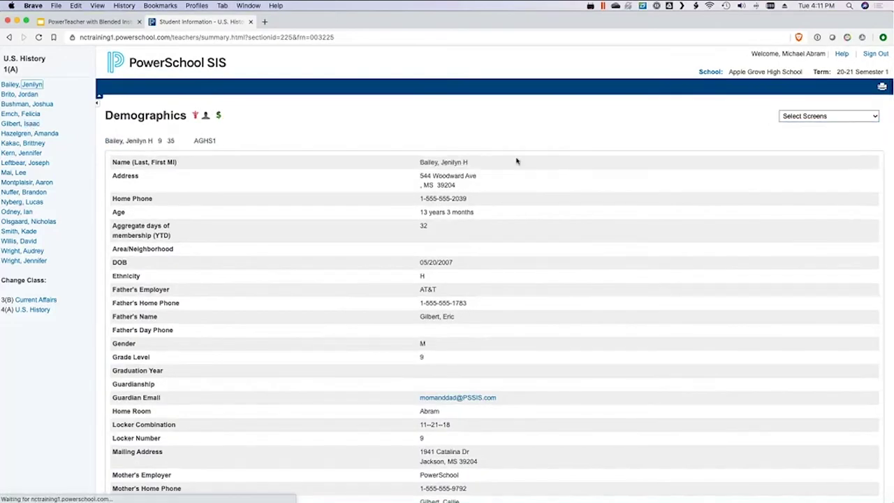
pyautogui.click(817, 119)
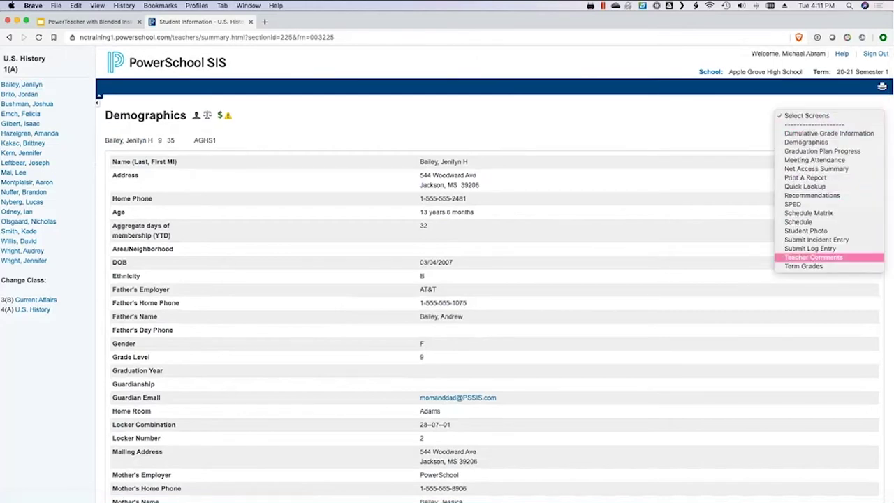
pyautogui.click(851, 143)
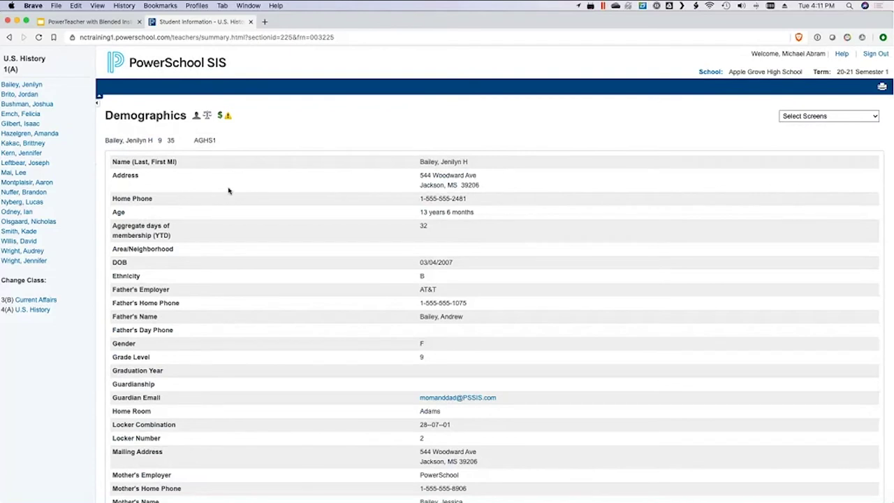
# Step: Scroll the Demographics record, highlighting the mother's contacts, Guardianship, and home room and locker details
pyautogui.scroll(-2, 228, 190)
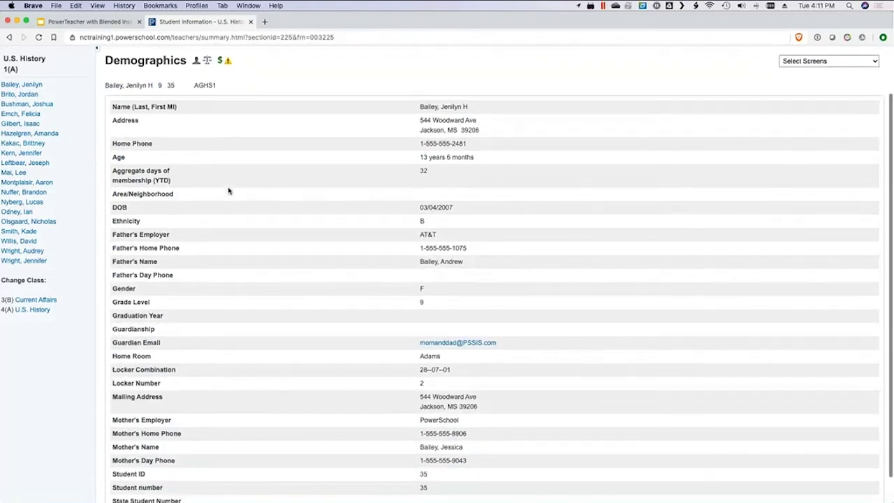
pyautogui.scroll(-1, 228, 190)
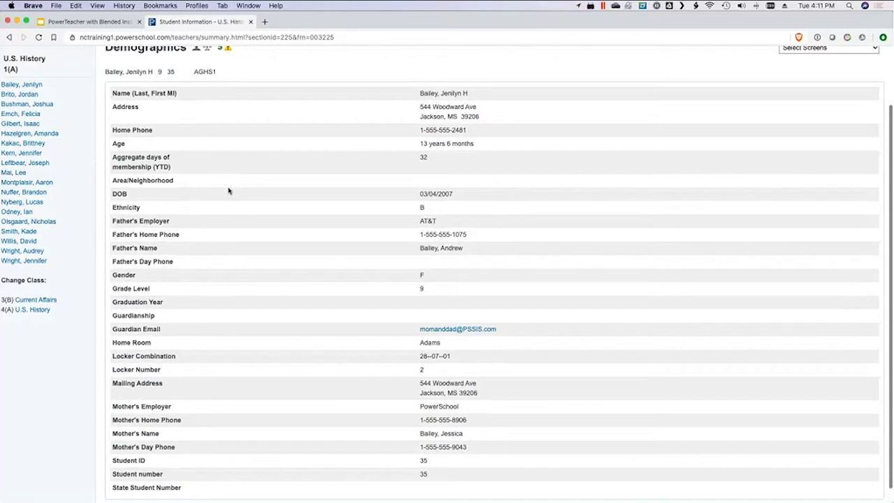
pyautogui.scroll(-1, 229, 189)
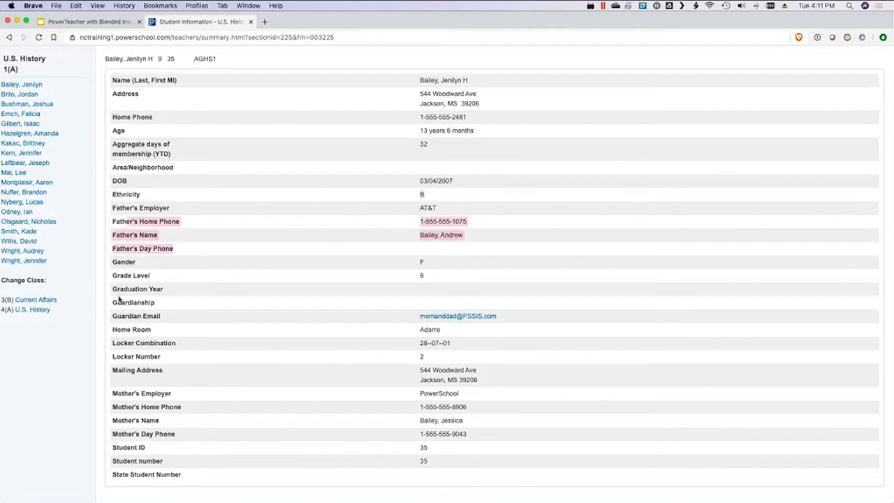
pyautogui.press('super+bracketleft')
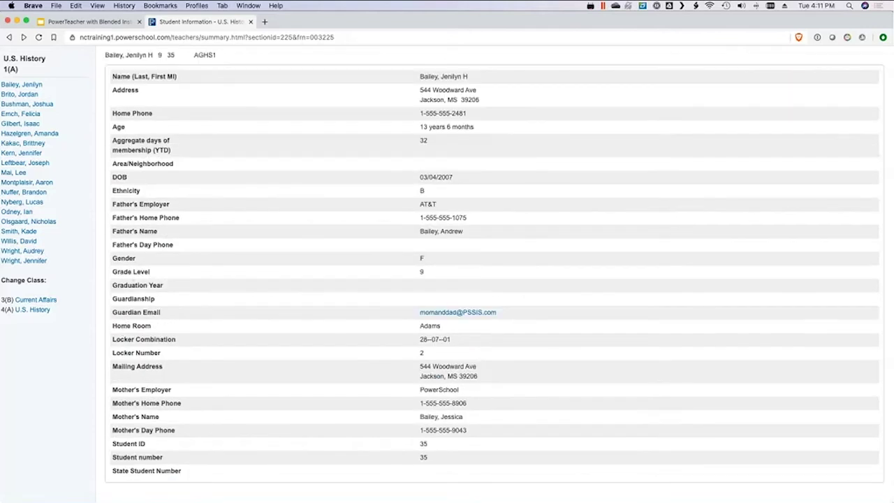
pyautogui.moveTo(133, 389); pyautogui.dragTo(175, 423)
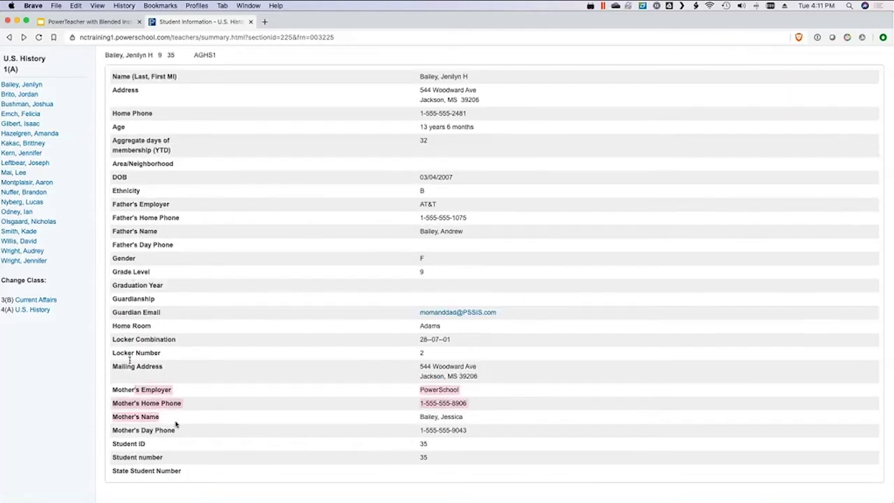
pyautogui.click(217, 342)
pyautogui.doubleClick(112, 300)
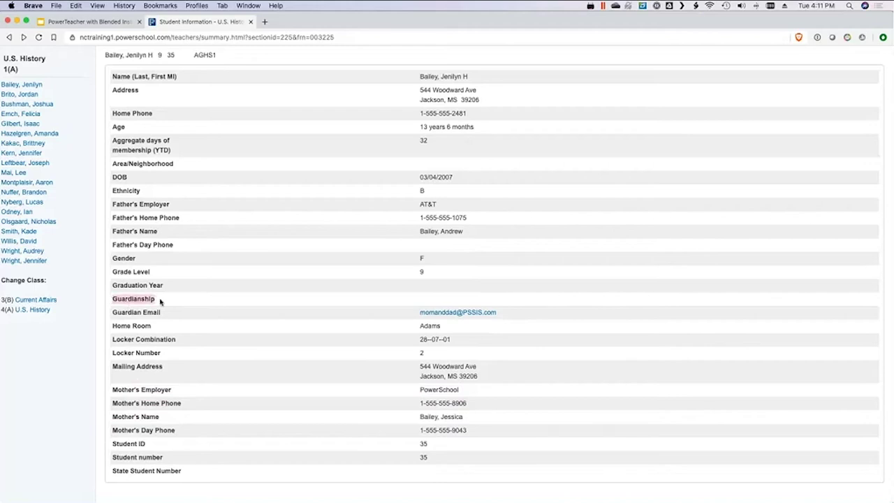
pyautogui.click(417, 301)
pyautogui.moveTo(455, 359); pyautogui.dragTo(161, 365)
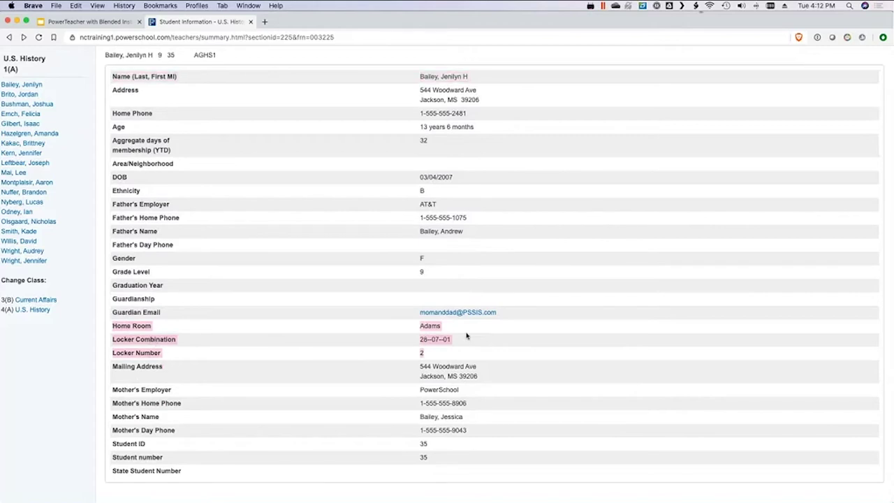
pyautogui.click(467, 358)
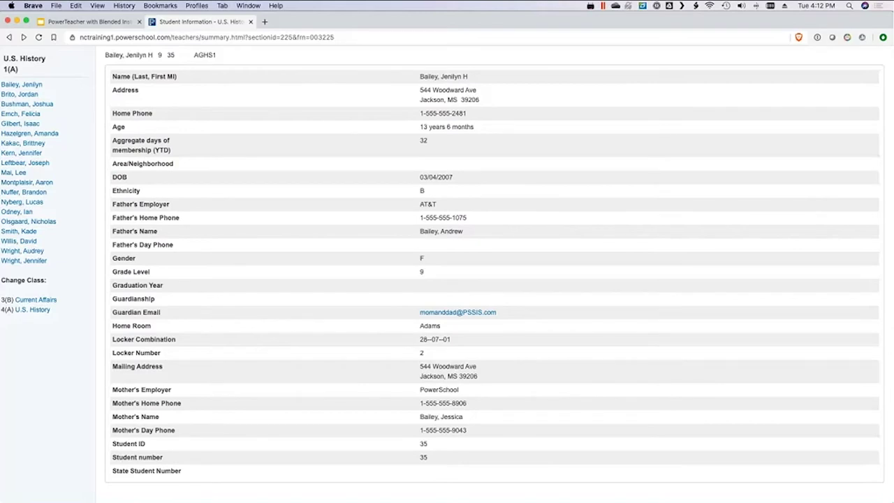
pyautogui.scroll(2, 669, 324)
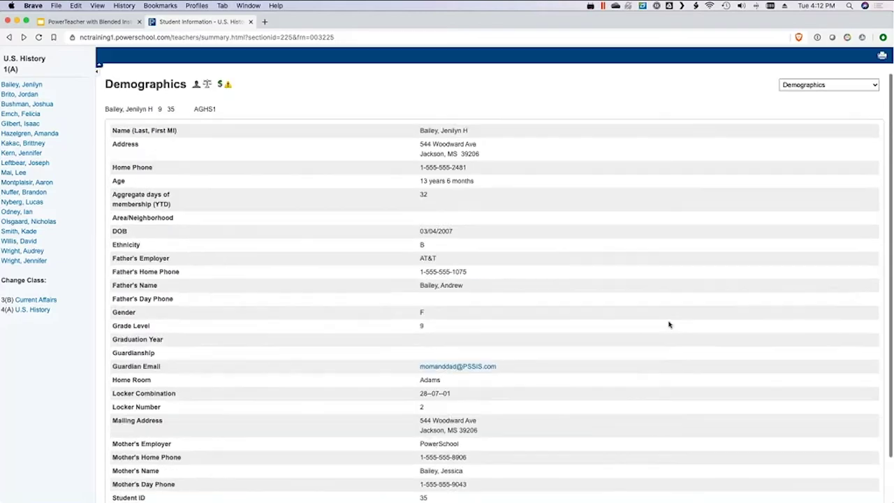
# Step: Scroll the Demographics record, highlight mailing address through student number, then open Select Screens
pyautogui.scroll(1, 664, 311)
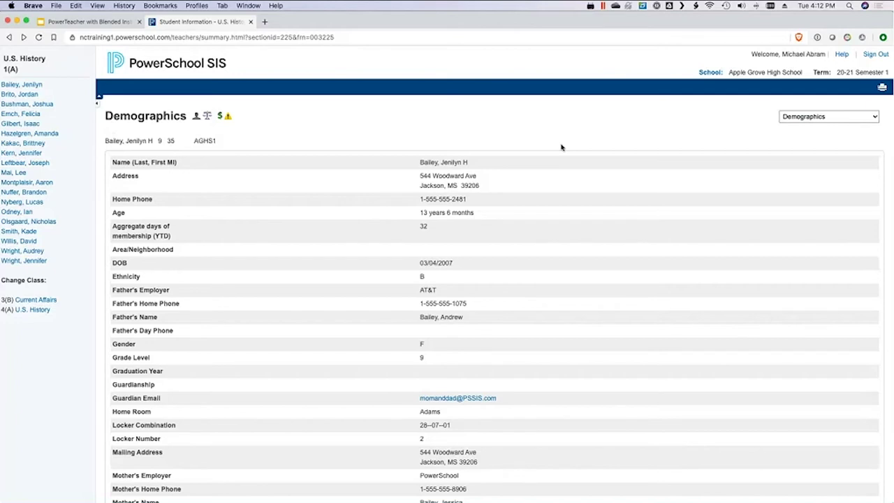
pyautogui.scroll(-3, 628, 361)
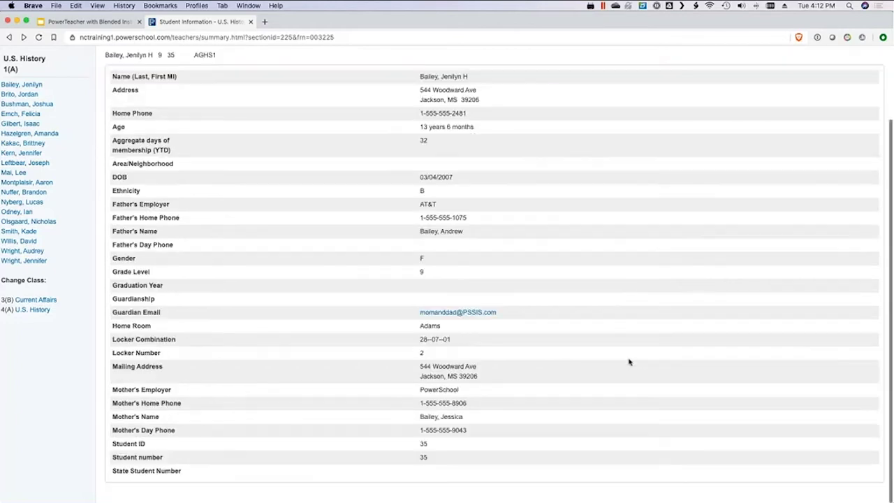
pyautogui.scroll(3, 503, 137)
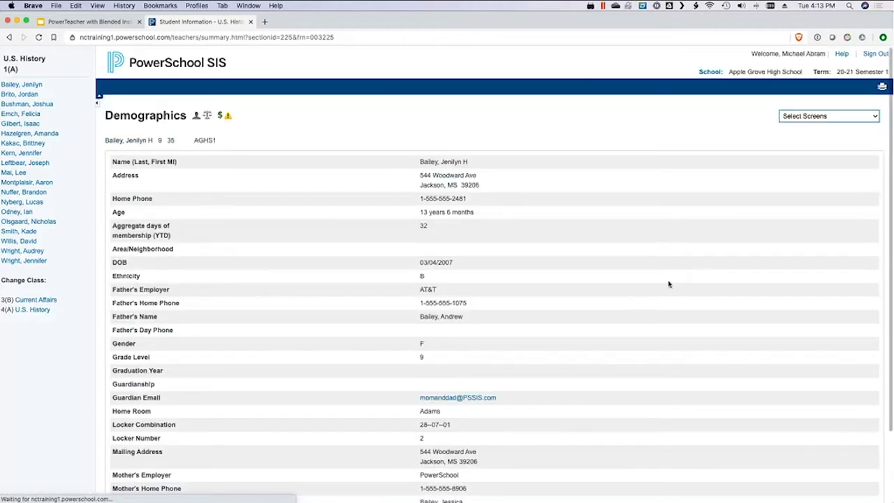
pyautogui.scroll(-2, 690, 307)
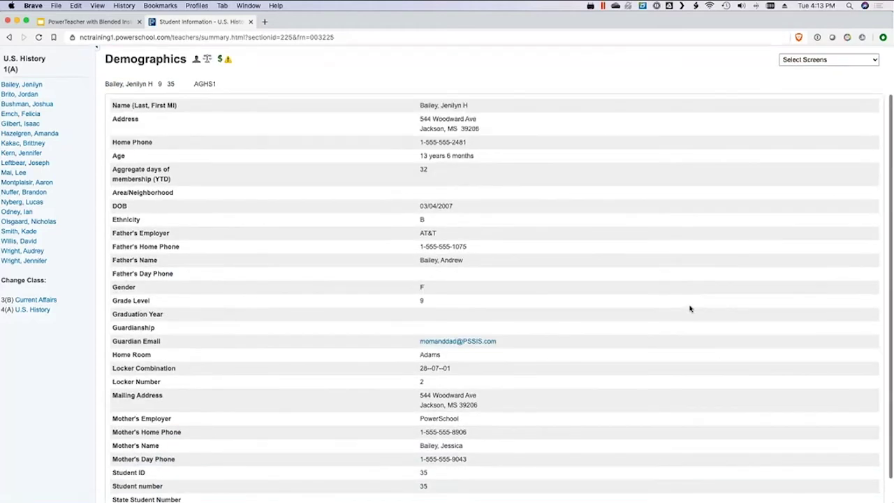
pyautogui.scroll(-1, 690, 308)
pyautogui.scroll(-2, 690, 307)
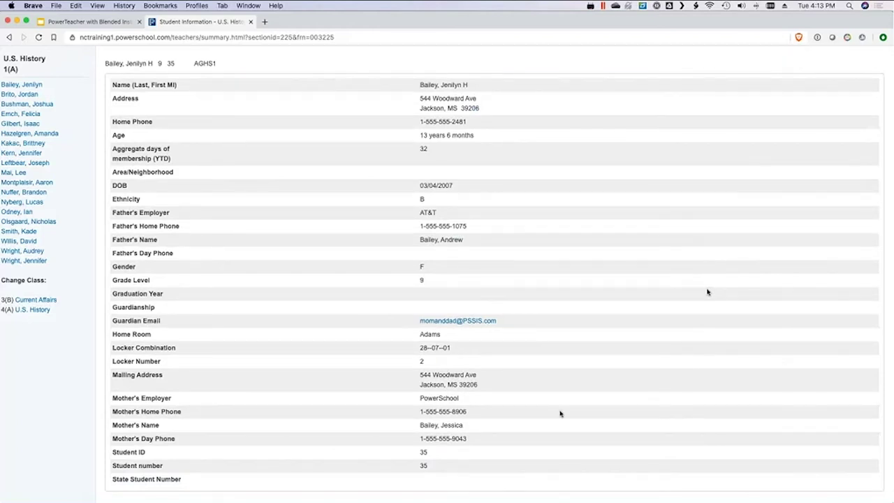
pyautogui.moveTo(561, 413); pyautogui.dragTo(578, 271)
pyautogui.click(579, 271)
pyautogui.scroll(3, 798, 267)
pyautogui.click(829, 117)
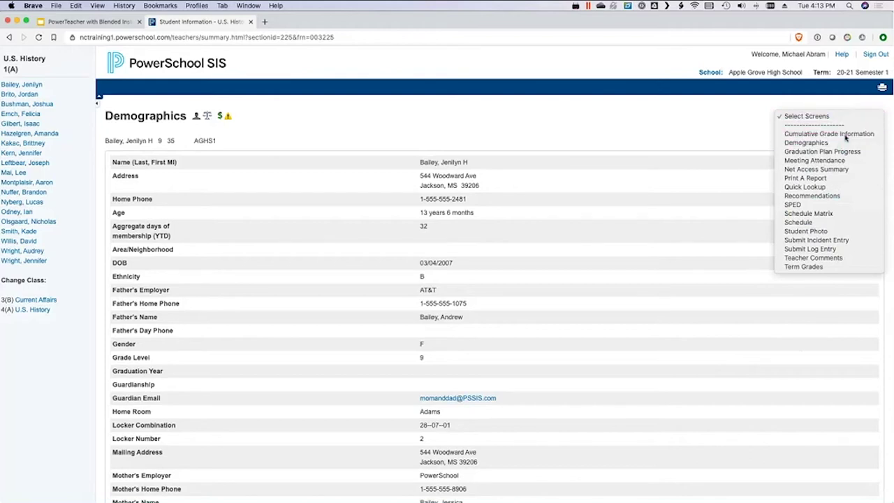
# Step: Show Cumulative Grade Information (weighted GPA 2.6668, rank 64 of 137), then reopen Select Screens
pyautogui.click(845, 135)
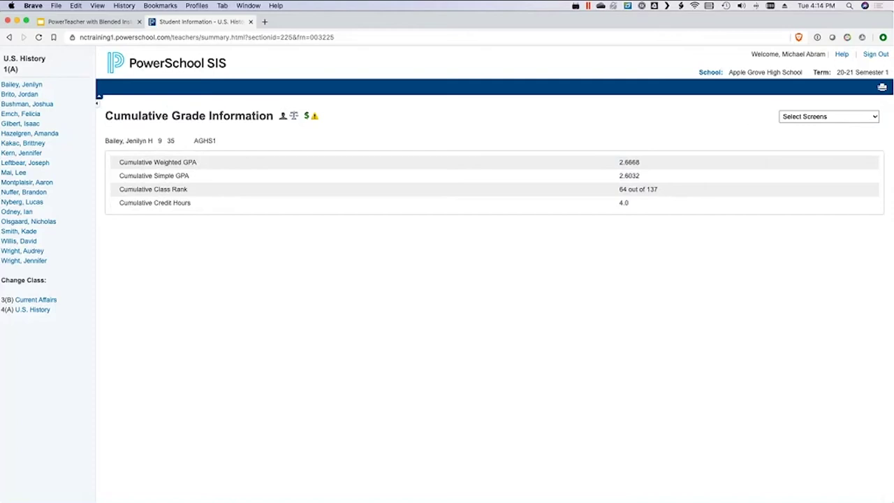
pyautogui.click(803, 116)
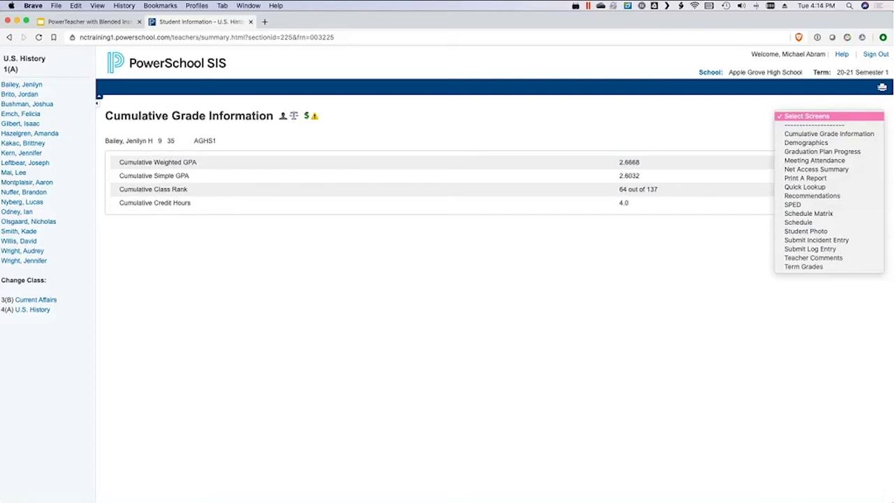
# Step: Scroll through the Meeting Attendance week-by-week grid from 8/3, then reopen Select Screens
pyautogui.click(798, 165)
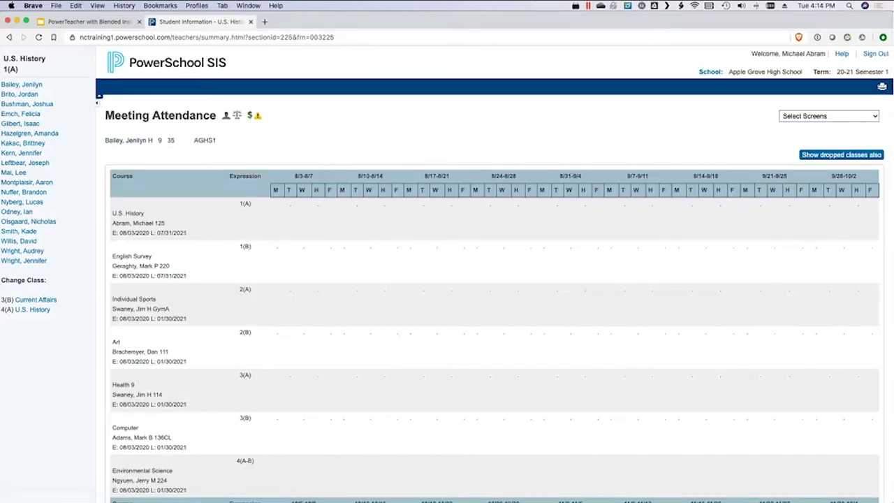
pyautogui.scroll(-4, 661, 317)
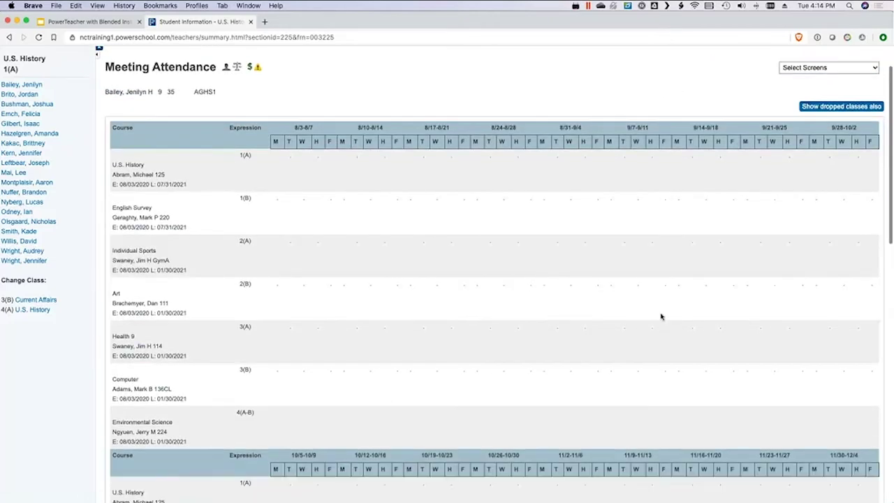
pyautogui.scroll(-1, 661, 317)
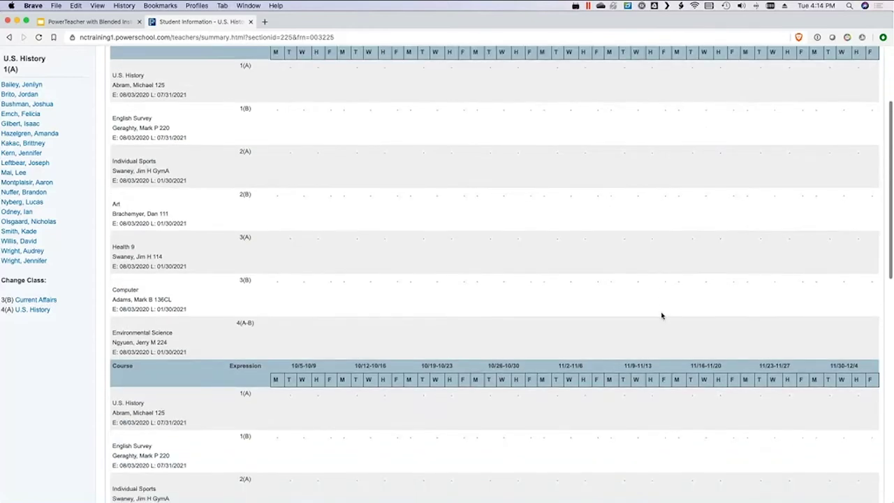
pyautogui.scroll(2, 661, 315)
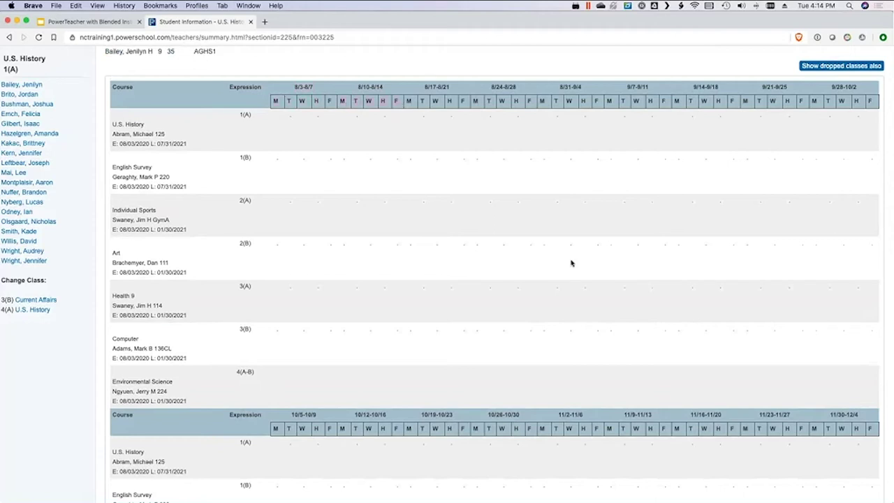
pyautogui.scroll(-3, 571, 264)
pyautogui.scroll(-10, 571, 263)
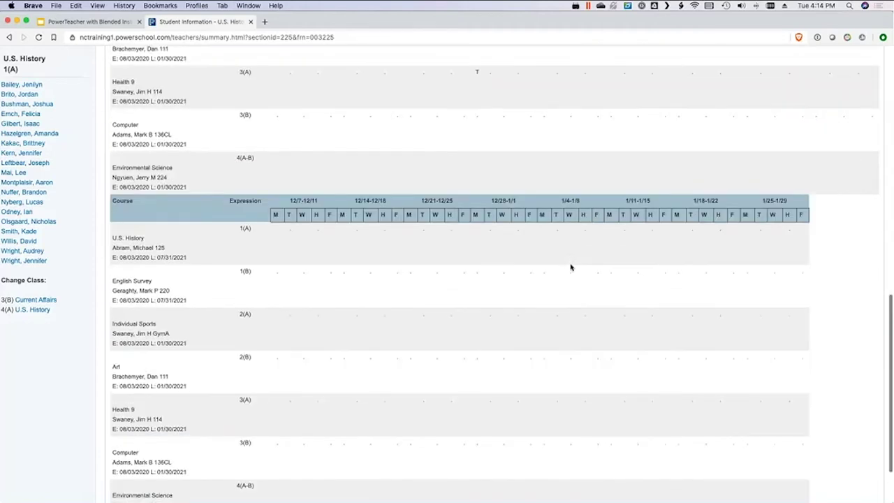
pyautogui.scroll(-2, 571, 267)
pyautogui.scroll(3, 571, 266)
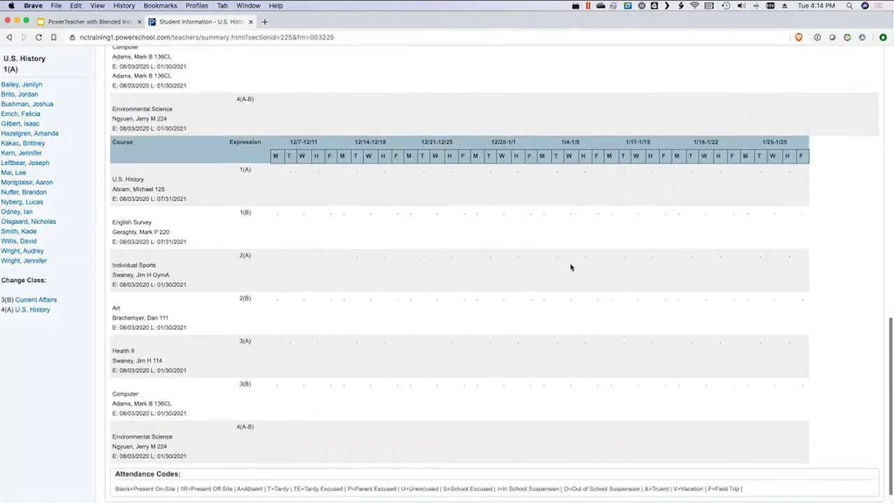
pyautogui.scroll(3, 571, 266)
pyautogui.scroll(3, 571, 267)
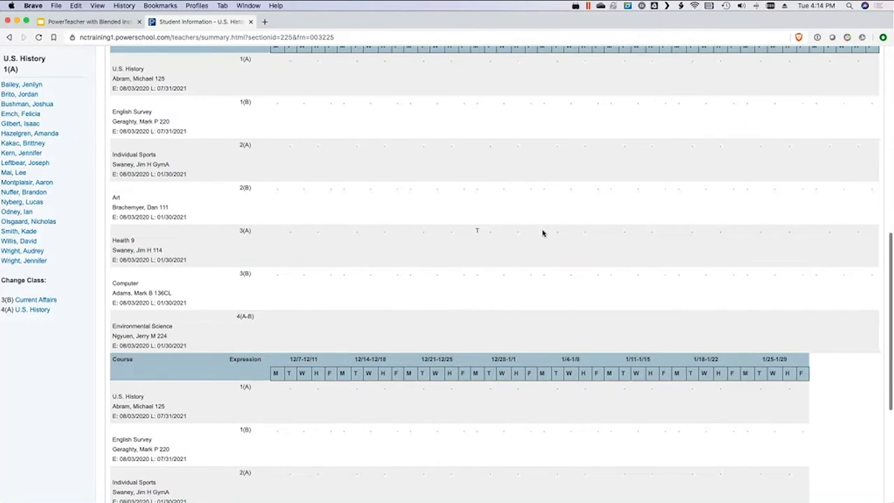
pyautogui.scroll(3, 542, 233)
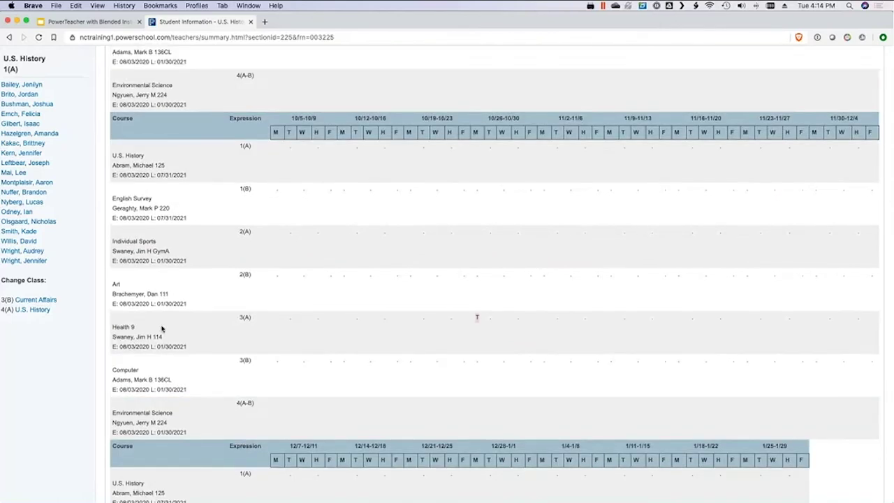
pyautogui.scroll(-10, 343, 335)
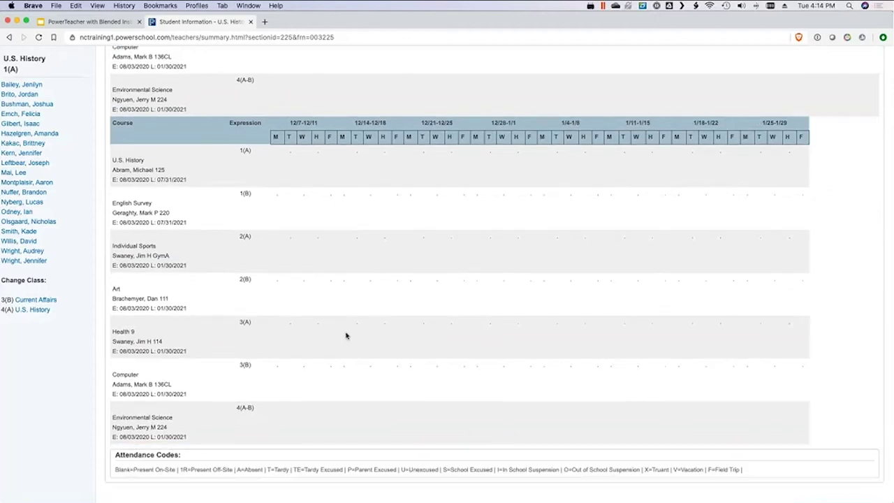
pyautogui.scroll(15, 345, 336)
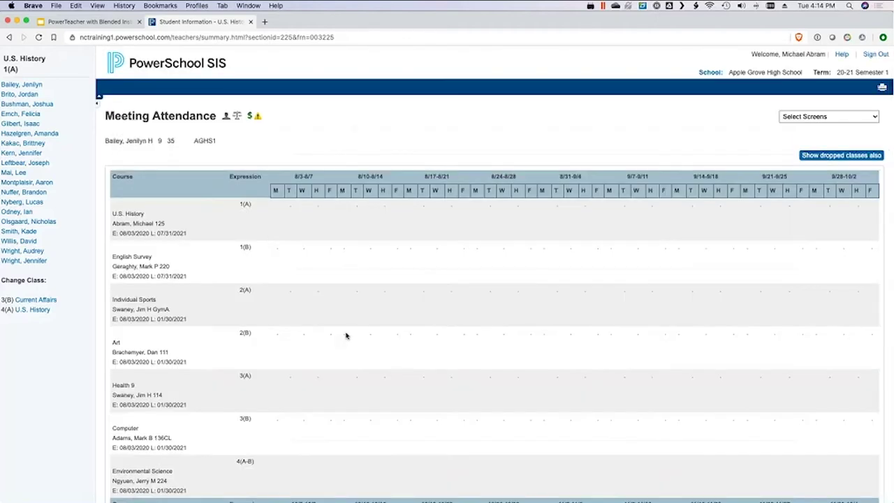
pyautogui.scroll(-1, 345, 336)
pyautogui.scroll(-2, 345, 336)
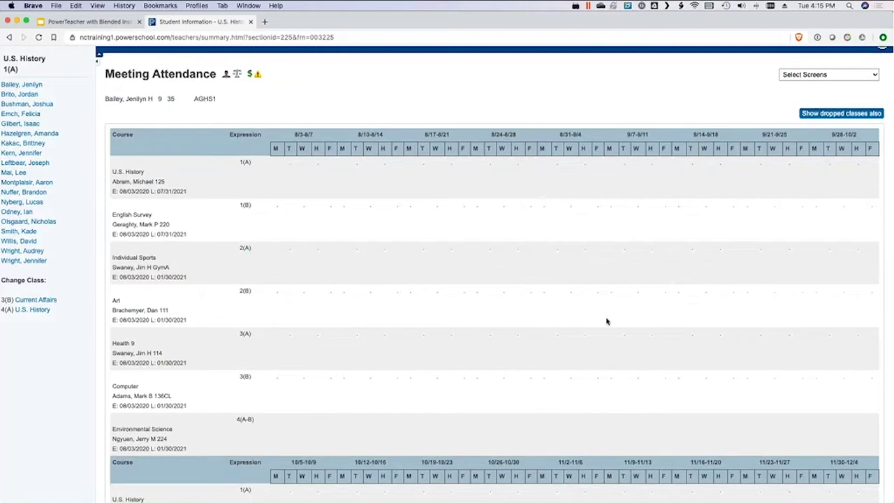
pyautogui.scroll(-1, 630, 342)
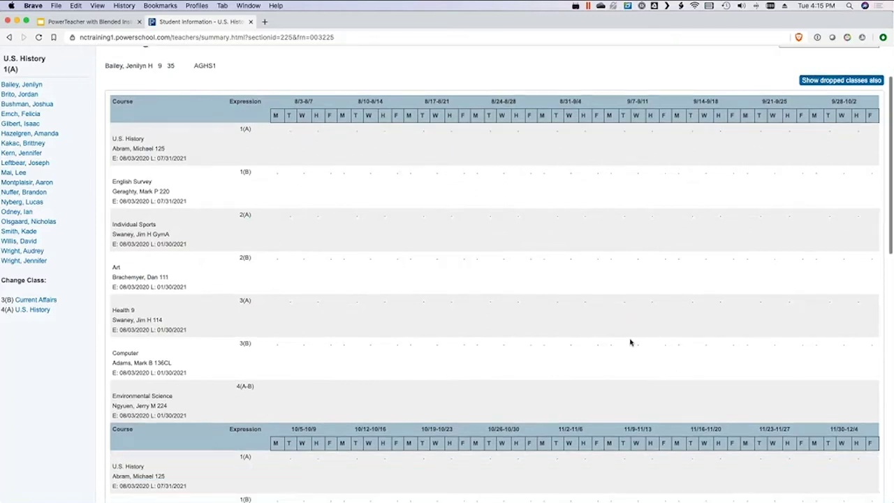
pyautogui.scroll(-3, 630, 342)
pyautogui.scroll(-2, 630, 342)
pyautogui.scroll(-3, 630, 342)
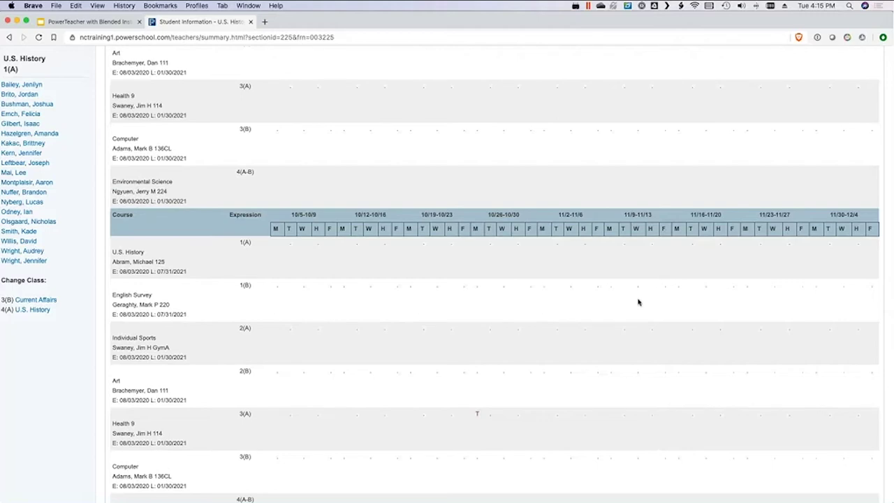
pyautogui.scroll(10, 640, 301)
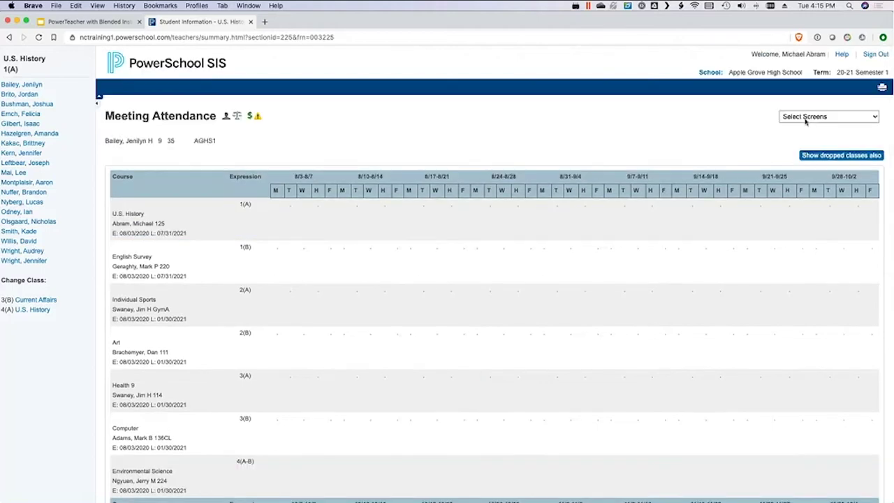
pyautogui.click(805, 119)
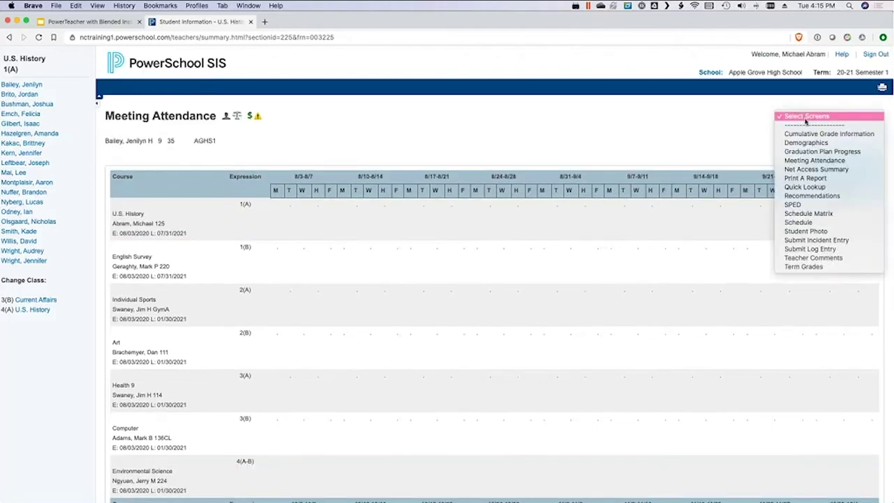
# Step: Open the student's Teacher Comments and switch the Reporting Term from S1 to Q1
pyautogui.click(824, 259)
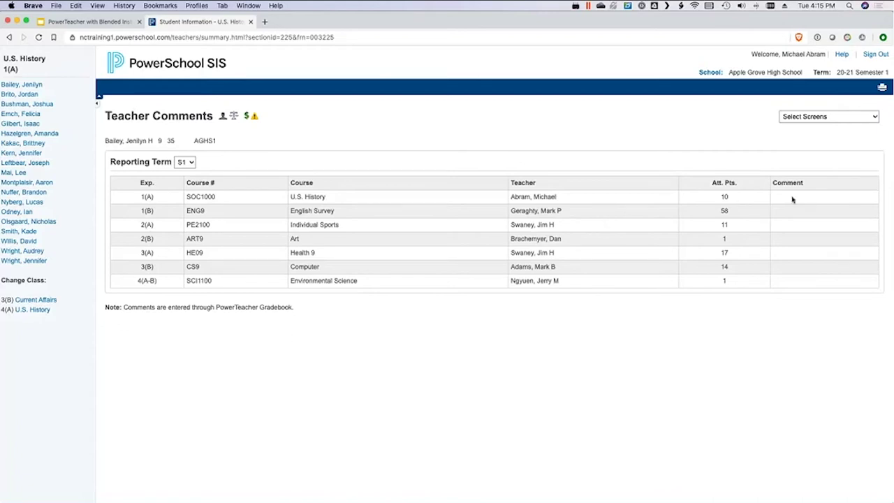
pyautogui.click(183, 162)
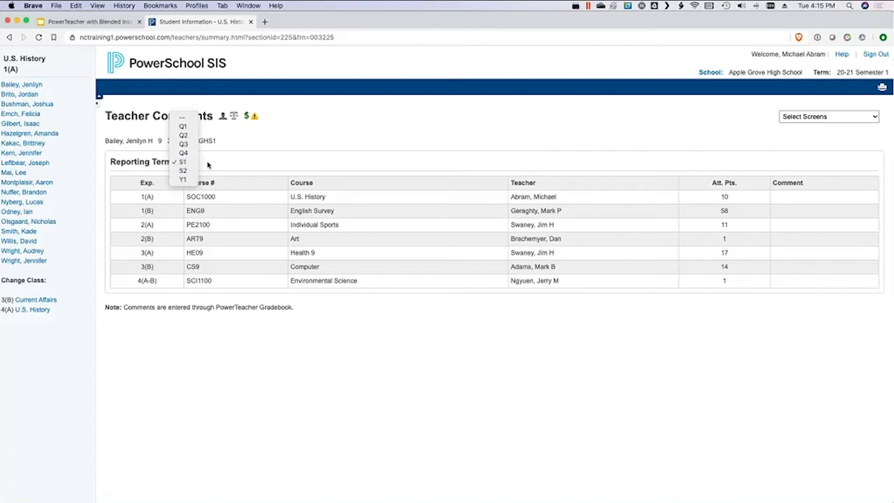
pyautogui.click(210, 166)
pyautogui.click(185, 162)
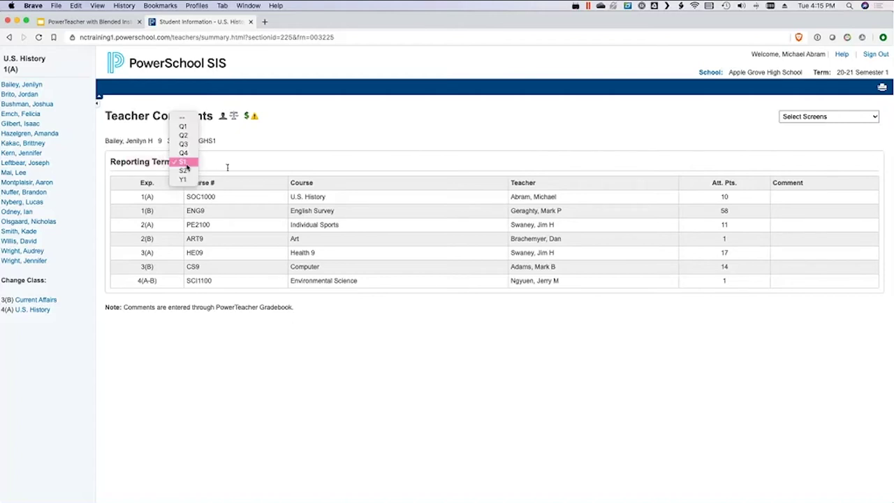
pyautogui.click(183, 127)
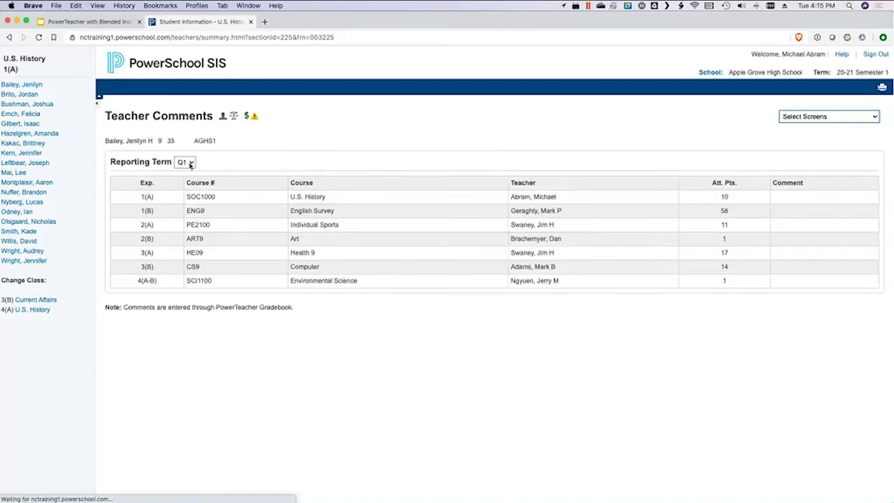
# Step: Cycle the Teacher Comments reporting term through Q2, Q3, Q4 and Y1
pyautogui.click(190, 165)
pyautogui.click(194, 171)
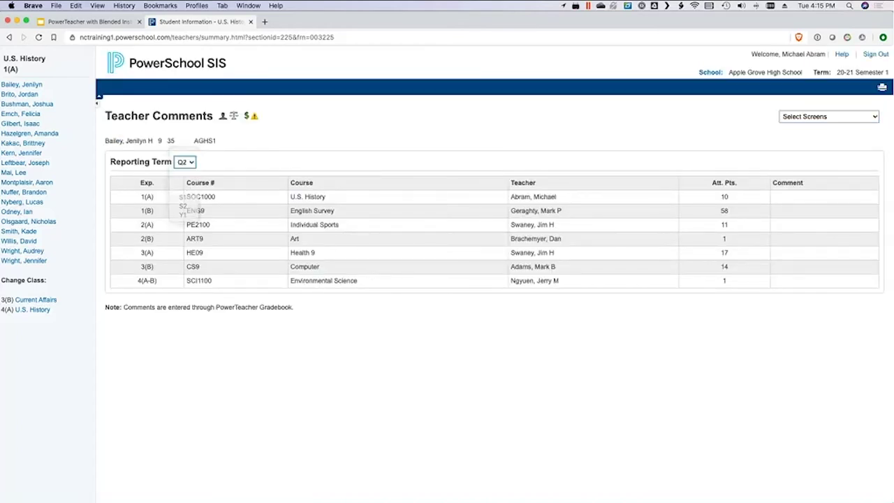
pyautogui.click(192, 165)
pyautogui.click(194, 171)
pyautogui.click(190, 166)
pyautogui.click(187, 171)
pyautogui.click(190, 165)
pyautogui.click(192, 163)
pyautogui.click(190, 163)
pyautogui.click(188, 175)
pyautogui.click(190, 164)
pyautogui.click(247, 166)
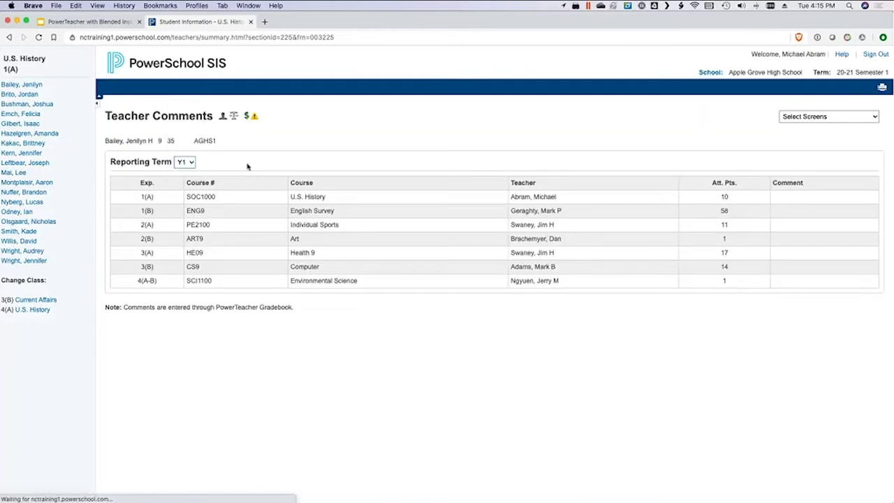
pyautogui.click(187, 163)
pyautogui.click(417, 136)
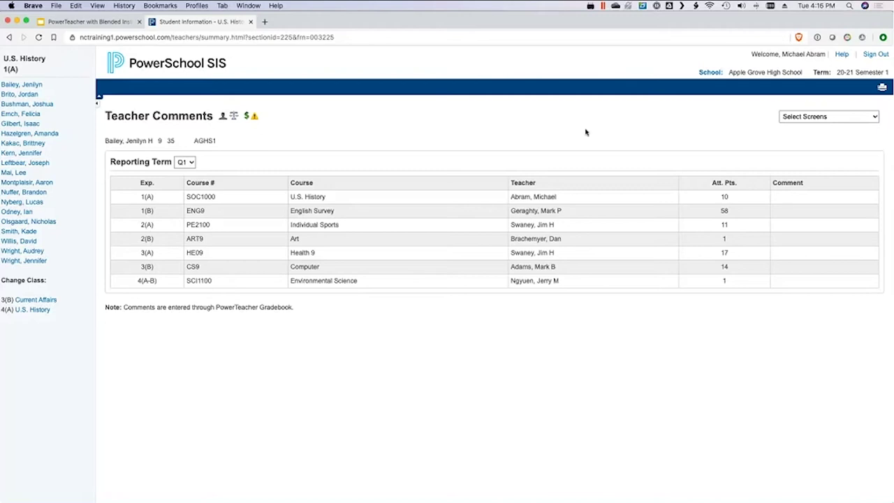
# Step: Close the Select Screens list without switching, then open it again
pyautogui.click(878, 116)
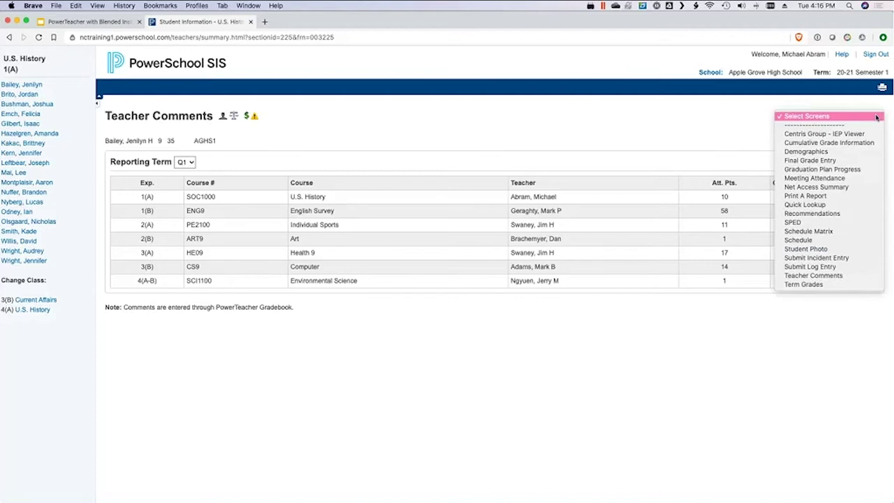
pyautogui.click(683, 136)
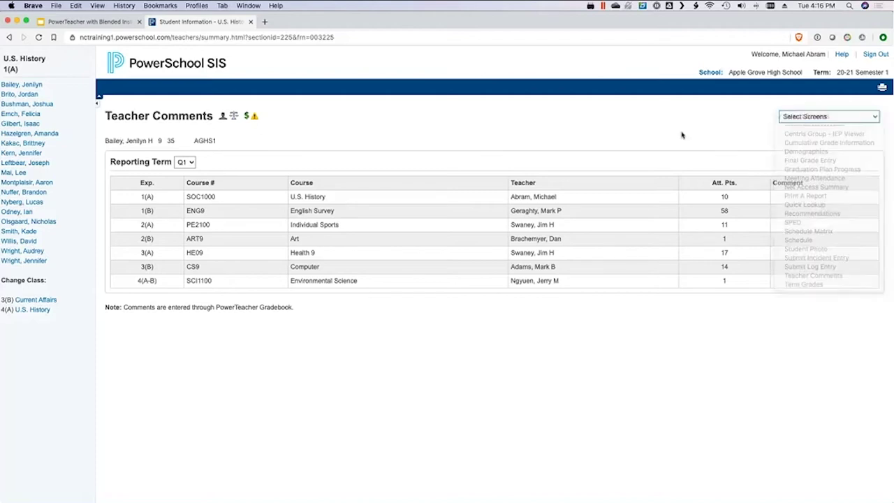
pyautogui.click(720, 147)
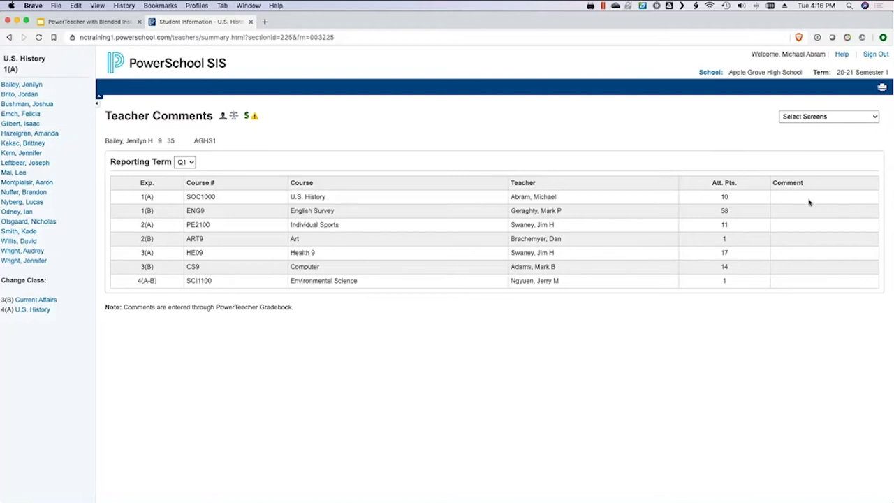
pyautogui.click(823, 118)
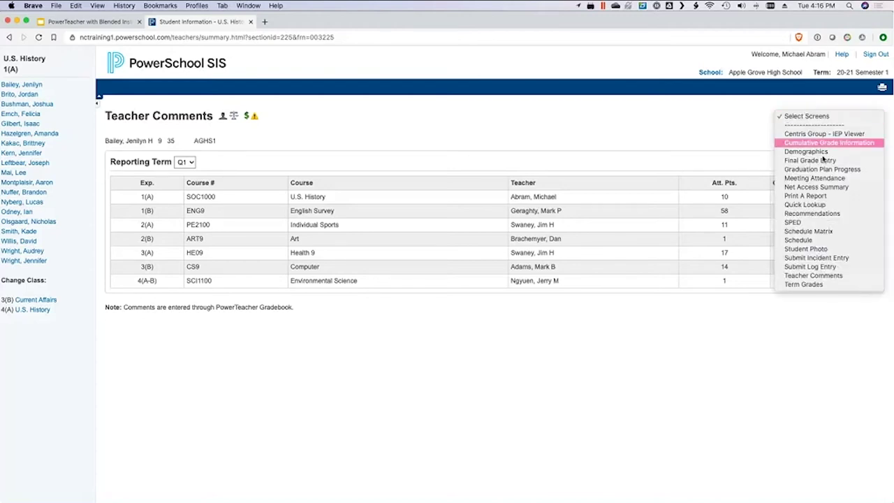
# Step: Open the student's Individual Sports assignment scores from Quick Lookup
pyautogui.click(852, 209)
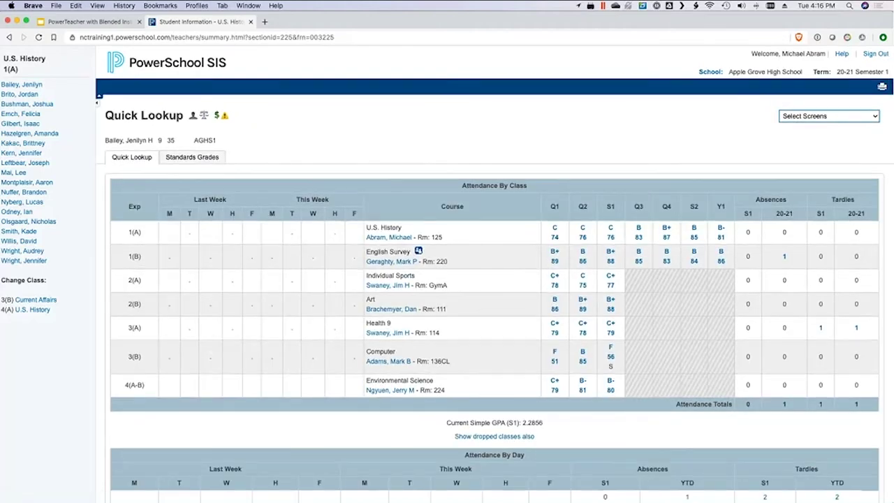
pyautogui.click(556, 280)
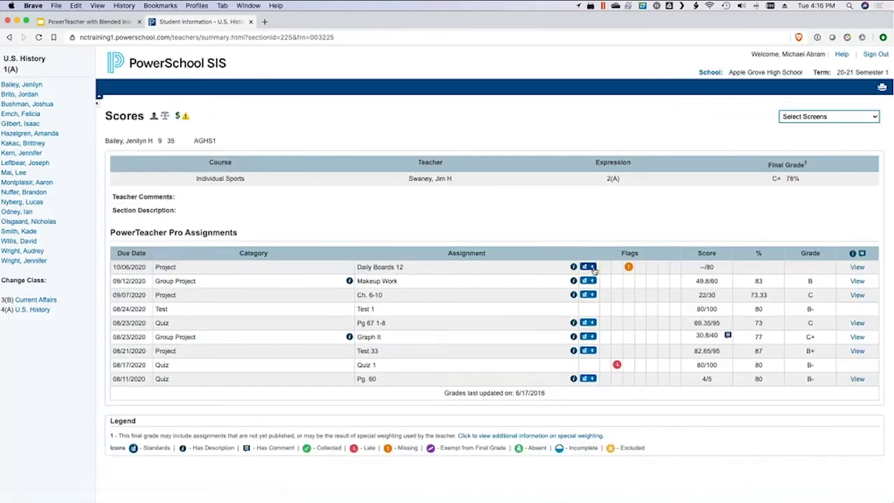
pyautogui.click(629, 269)
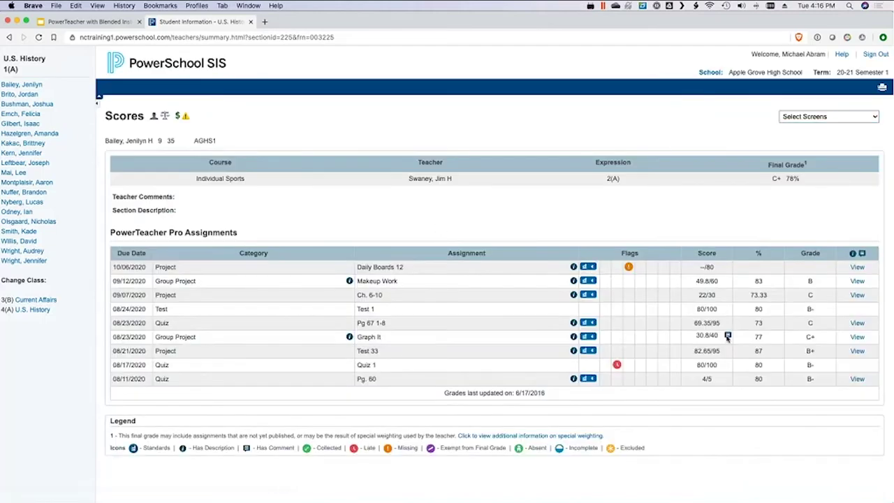
# Step: Read the teacher's comment in the Graph It score detail, then close the panel
pyautogui.click(857, 336)
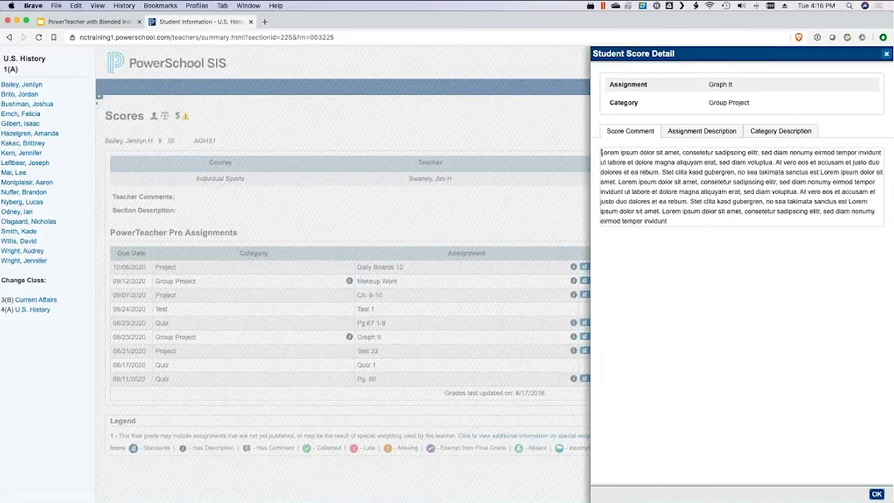
pyautogui.moveTo(600, 151); pyautogui.dragTo(664, 191)
pyautogui.click(704, 213)
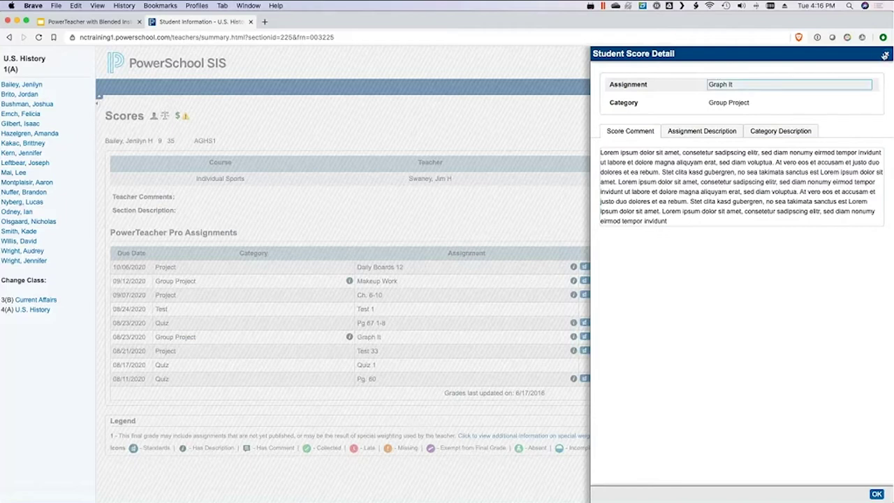
pyautogui.click(884, 55)
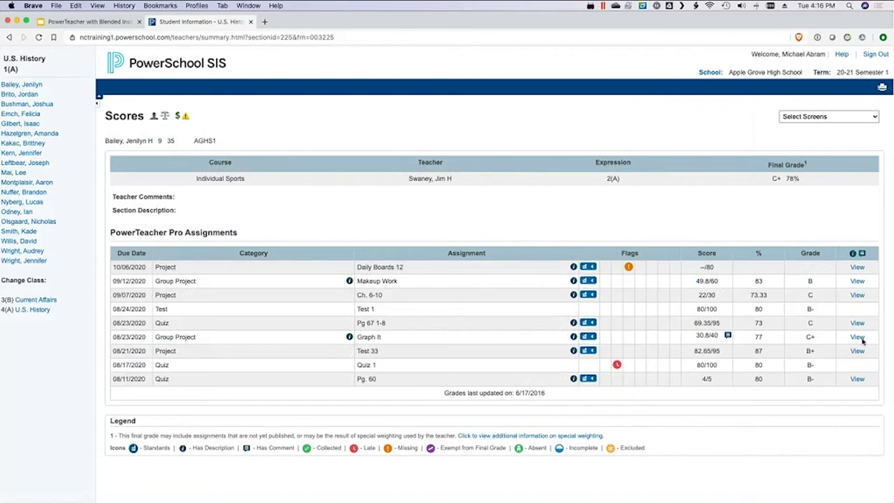
pyautogui.click(791, 117)
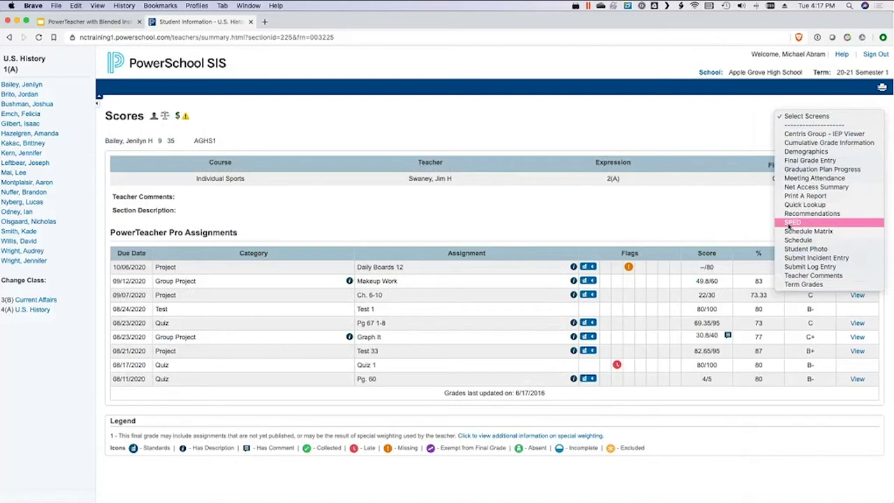
# Step: View the student's SPED screen, then the Student Photo screen
pyautogui.click(790, 223)
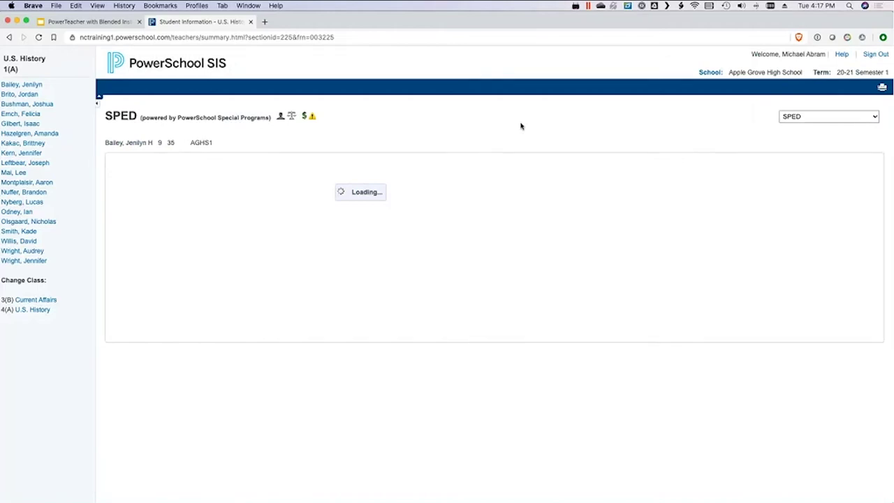
pyautogui.click(810, 116)
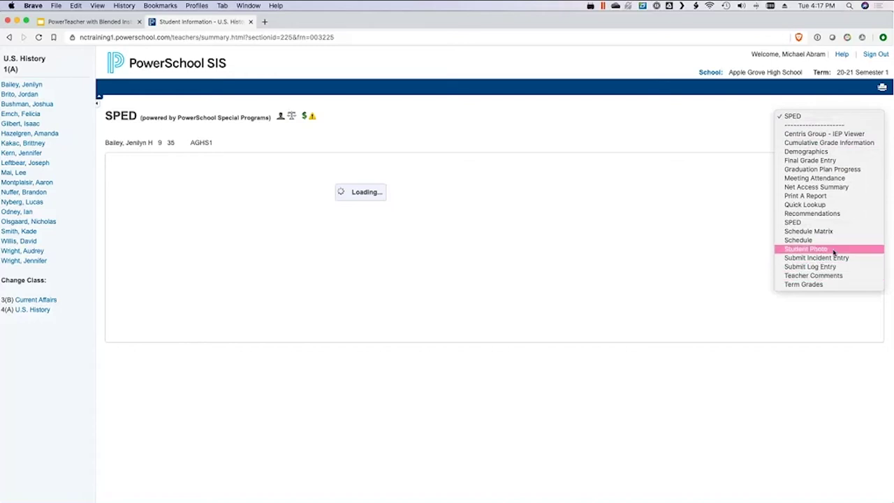
pyautogui.click(833, 252)
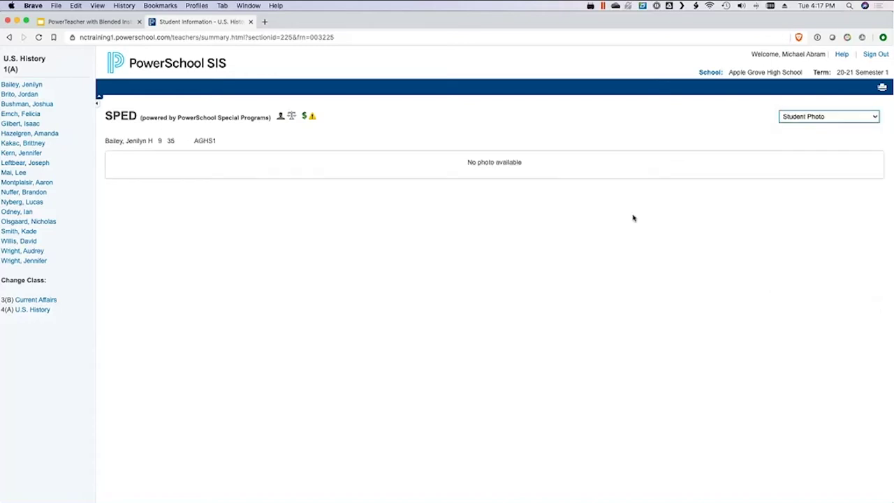
# Step: Return to the Current Classes start page via the PowerSchool logo
pyautogui.click(807, 116)
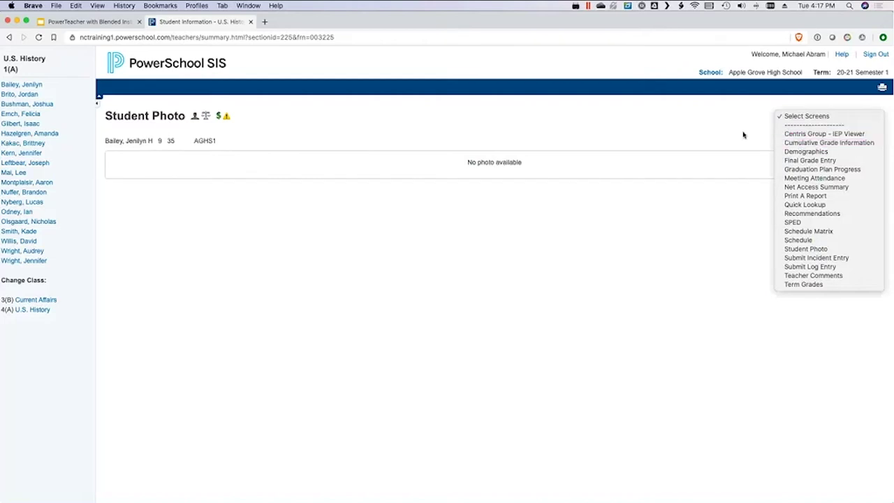
pyautogui.click(704, 124)
pyautogui.click(186, 66)
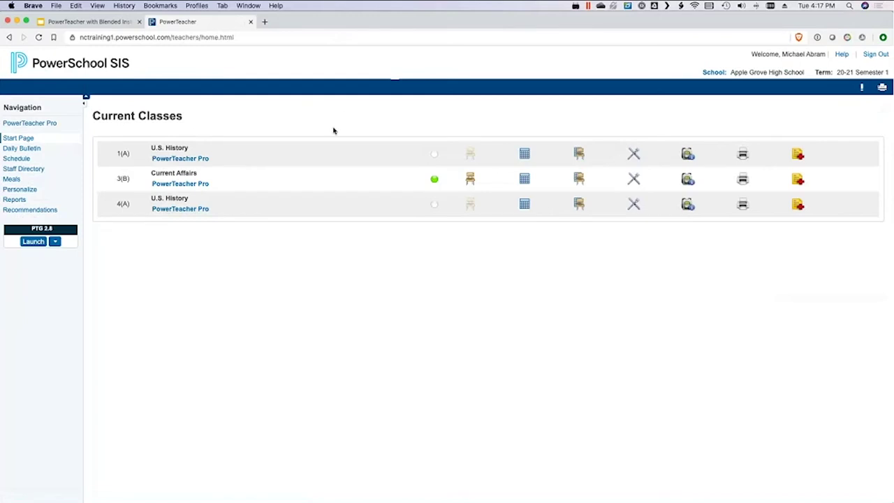
# Step: Open 1(A) U.S. History in PowerTeacher Pro and show the first student's assignments (Q1 C, 74%)
pyautogui.click(217, 160)
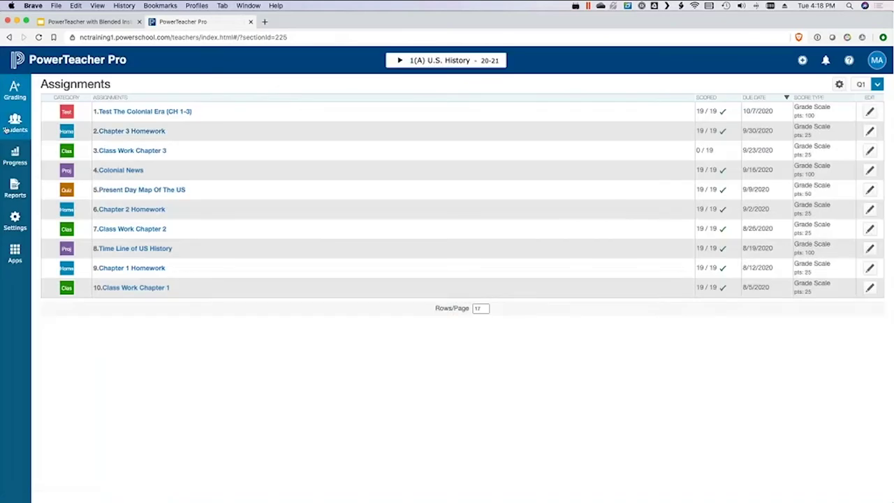
pyautogui.click(15, 123)
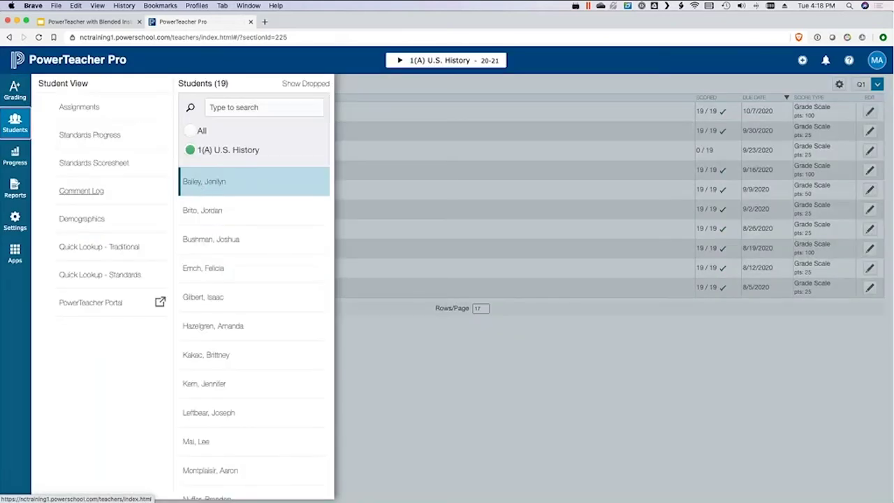
pyautogui.click(199, 183)
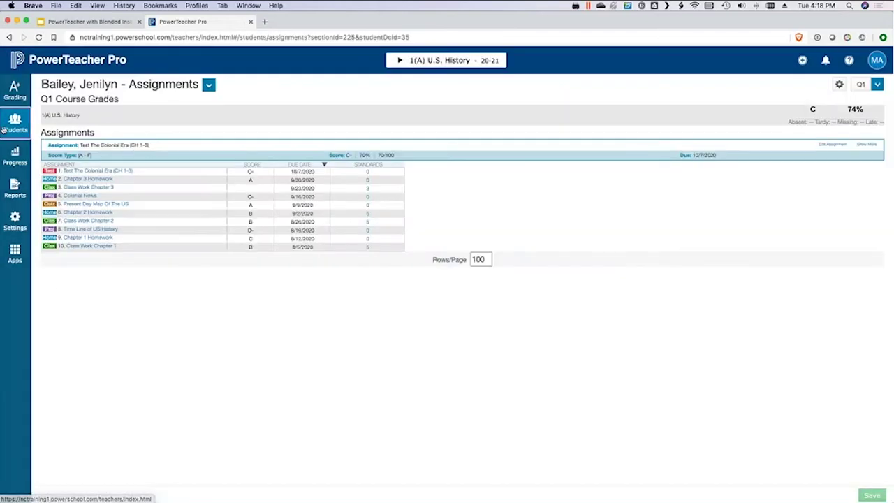
pyautogui.click(4, 130)
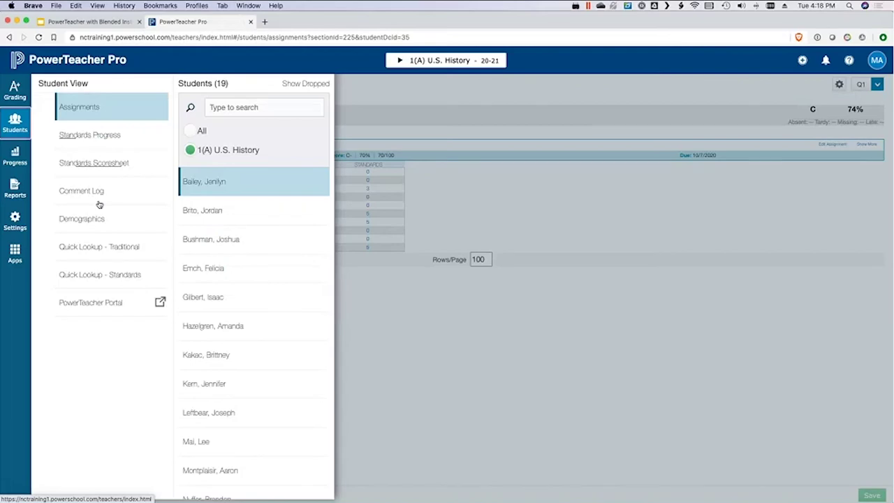
# Step: Open the student's Demographics page and expand both emergency contacts and the father's and mother's details
pyautogui.click(90, 214)
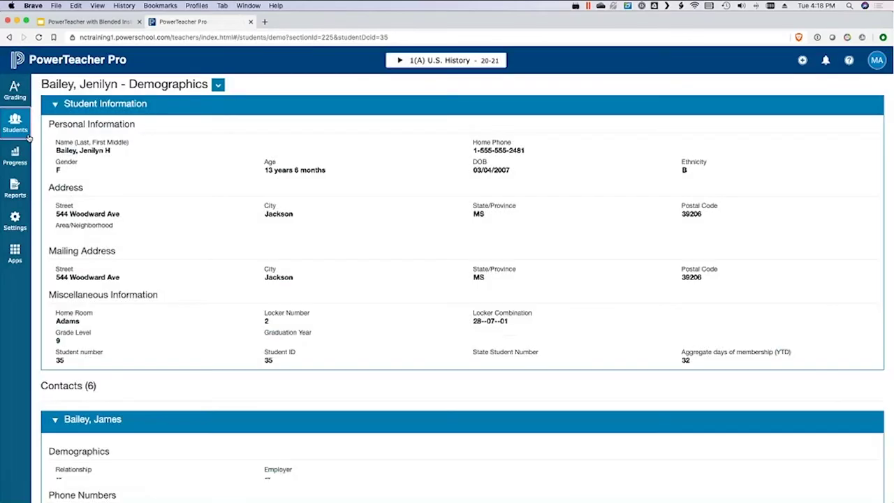
pyautogui.click(21, 129)
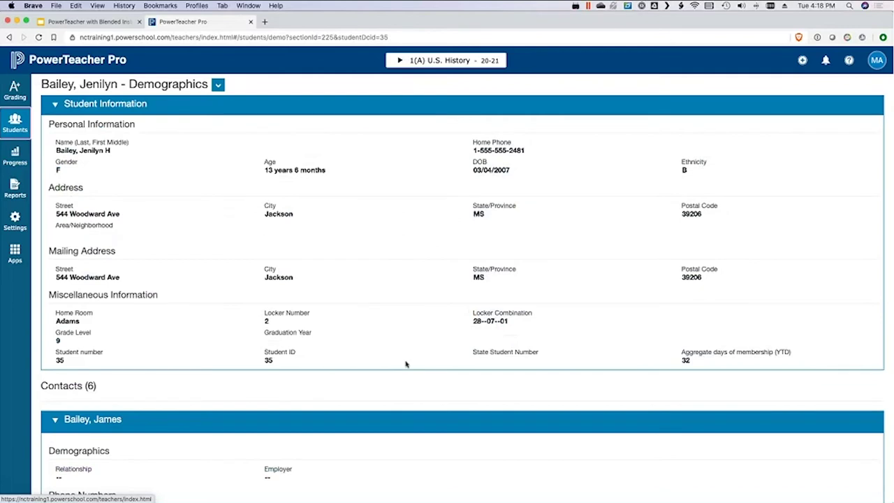
pyautogui.scroll(-3, 407, 363)
pyautogui.scroll(-3, 406, 364)
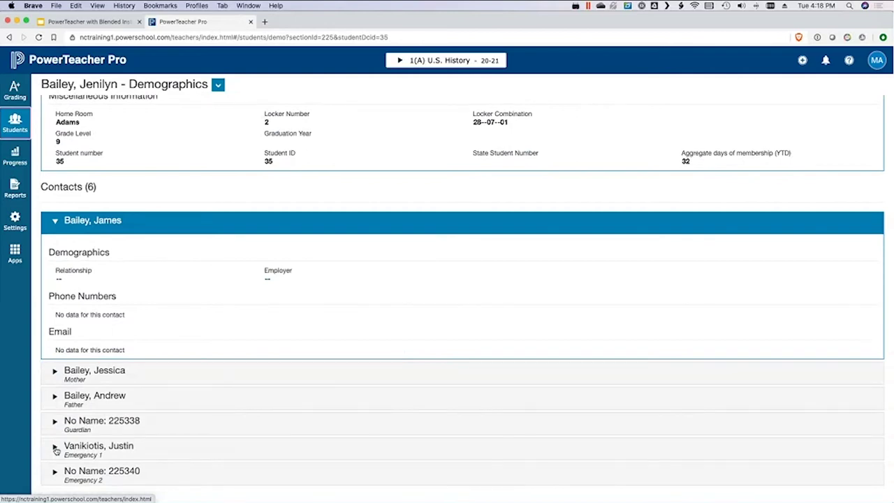
pyautogui.click(55, 449)
pyautogui.scroll(-3, 240, 434)
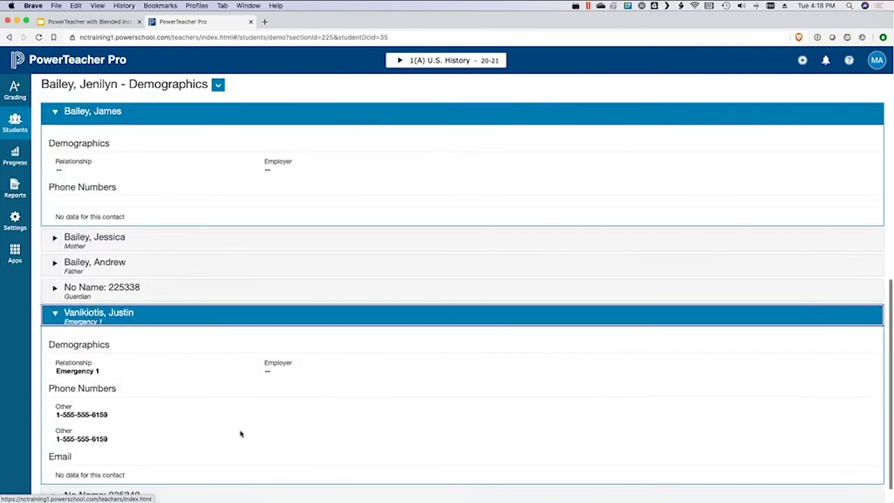
pyautogui.click(56, 472)
pyautogui.scroll(-3, 195, 422)
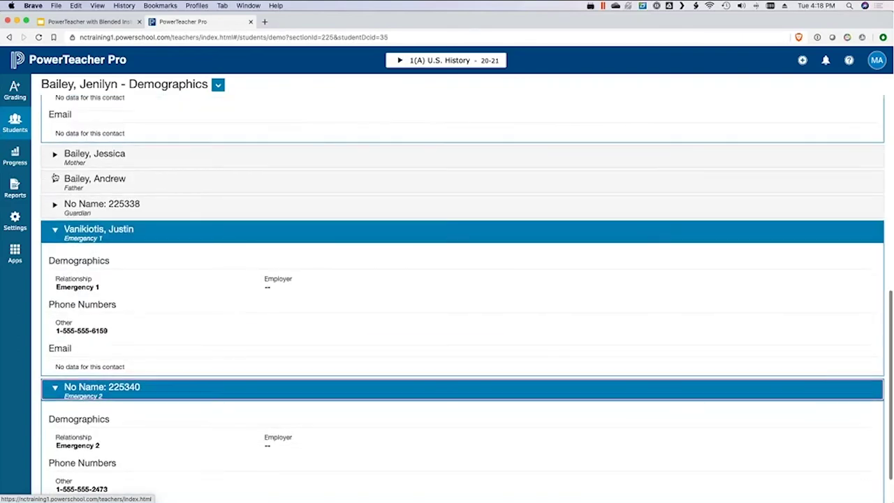
pyautogui.click(55, 179)
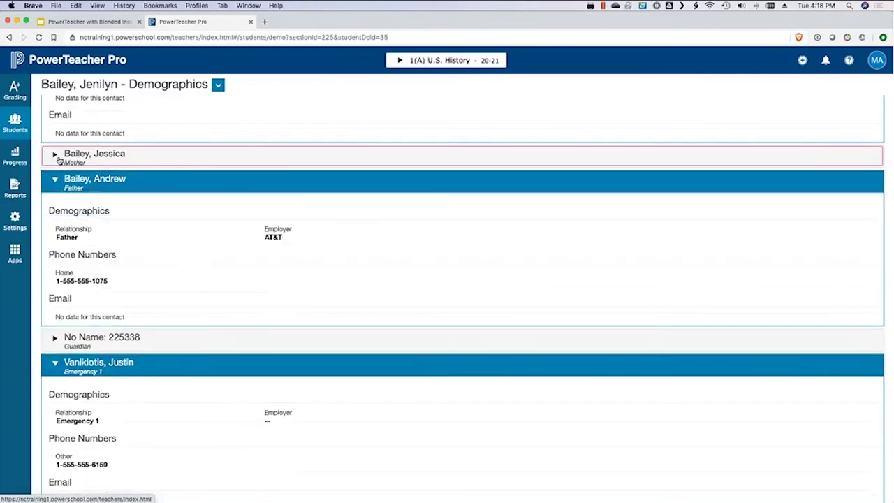
pyautogui.click(59, 155)
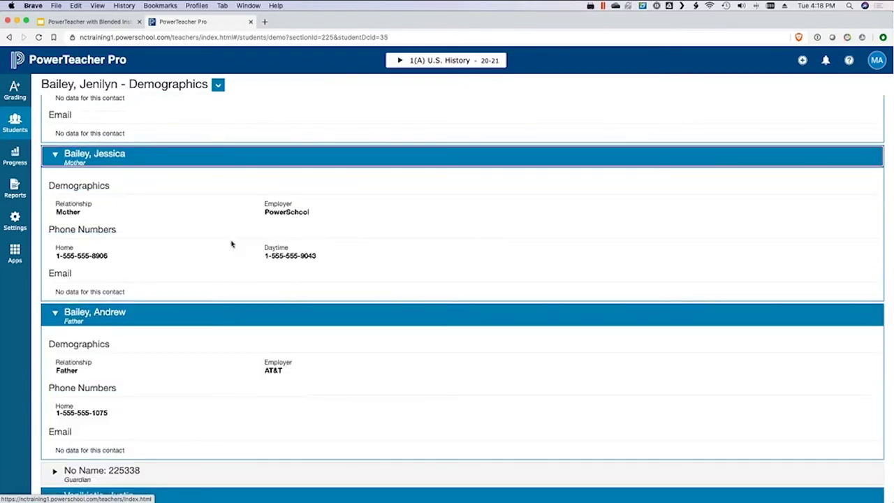
pyautogui.scroll(-3, 204, 343)
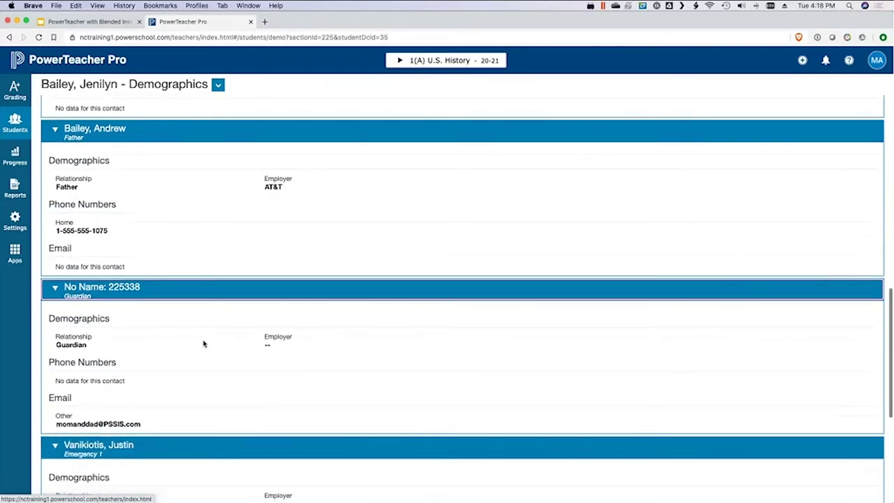
pyautogui.scroll(-3, 204, 342)
pyautogui.scroll(-3, 204, 342)
# Step: Review the student information and addresses, leaving the locker number unchanged
pyautogui.scroll(6, 203, 342)
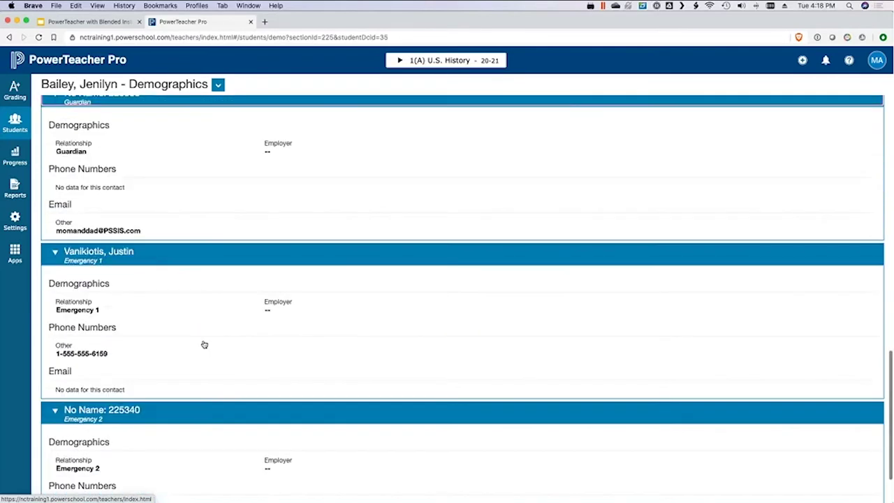
pyautogui.scroll(2, 204, 344)
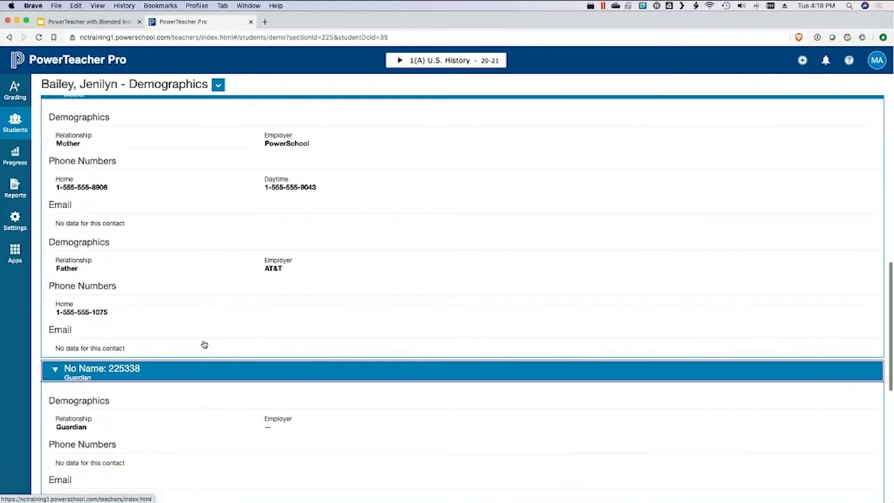
pyautogui.scroll(5, 204, 343)
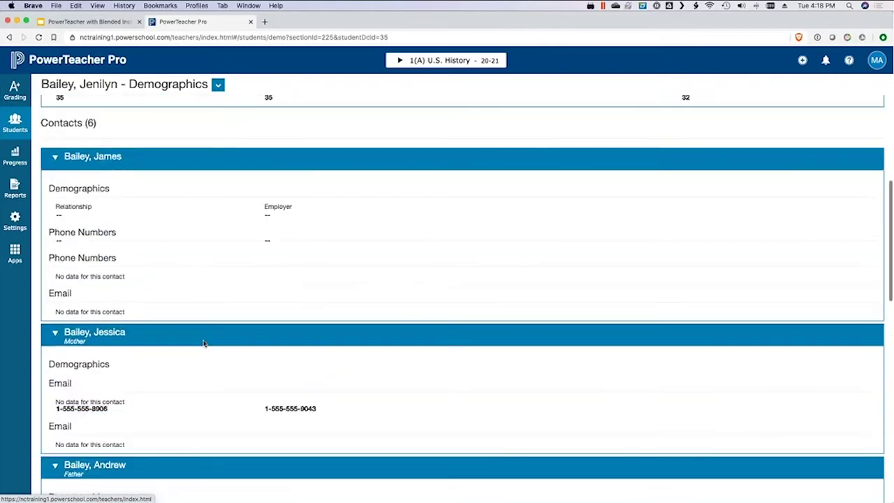
pyautogui.scroll(2, 204, 344)
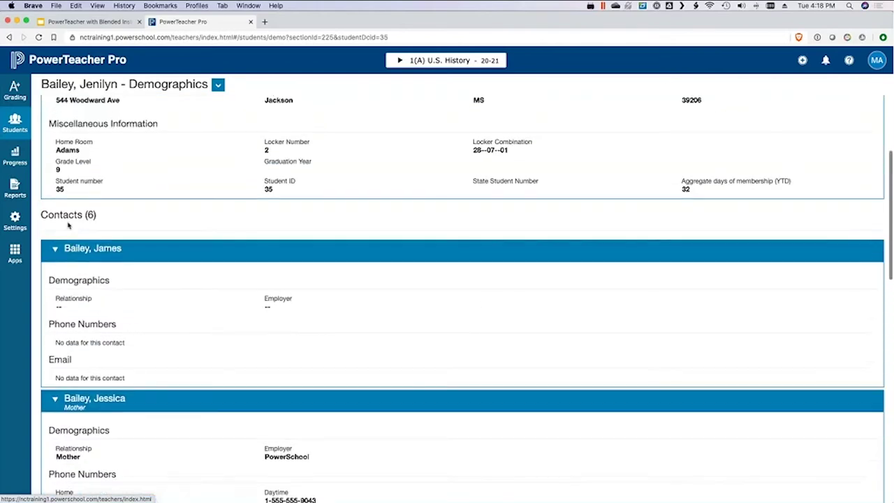
pyautogui.scroll(5, 213, 224)
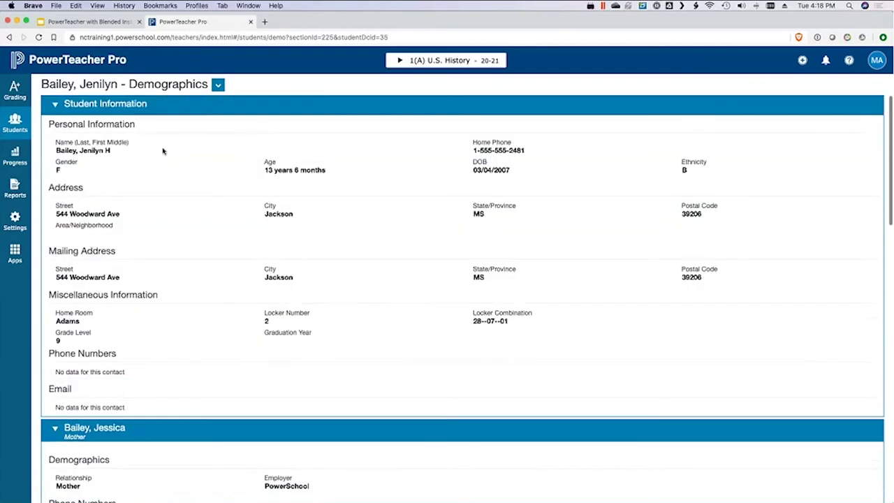
pyautogui.click(385, 311)
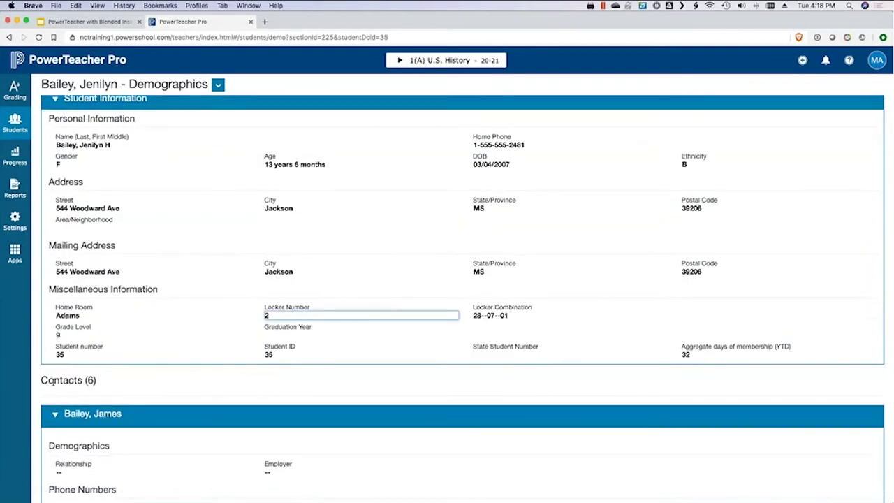
pyautogui.click(379, 366)
pyautogui.scroll(-3, 436, 385)
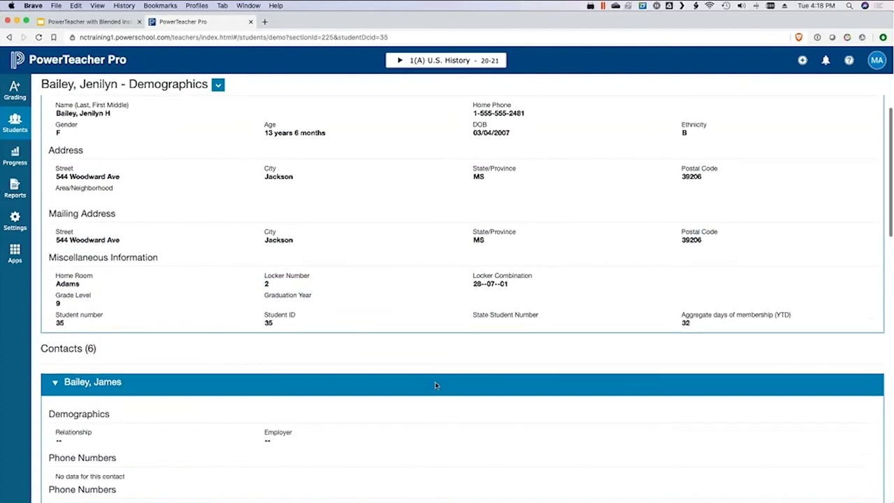
pyautogui.scroll(-1, 436, 385)
pyautogui.scroll(-1, 436, 385)
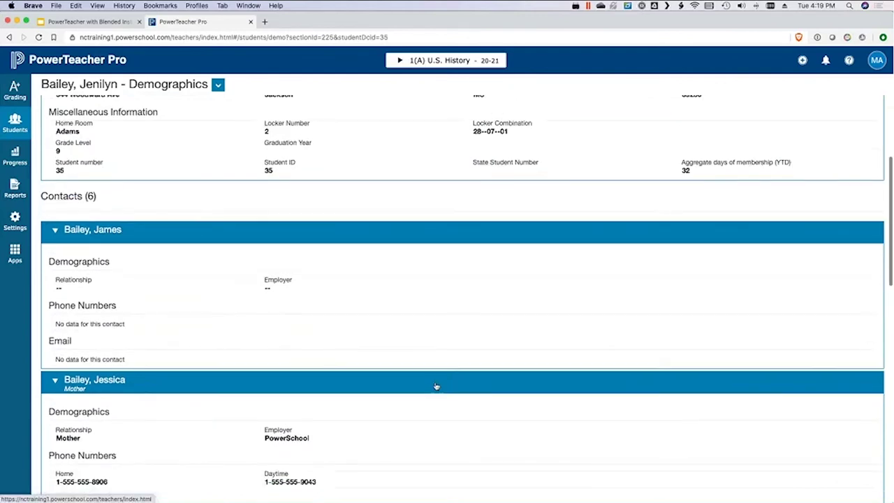
pyautogui.scroll(-1, 436, 386)
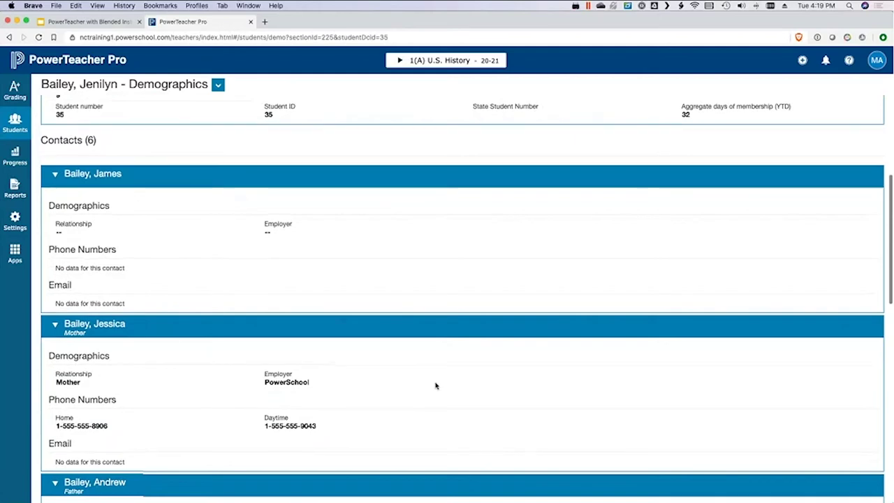
pyautogui.scroll(-1, 436, 385)
pyautogui.scroll(-1, 436, 386)
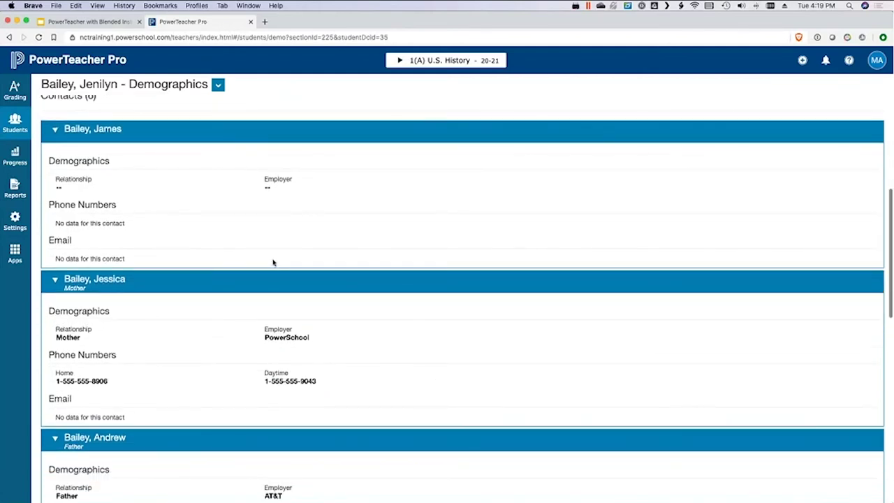
pyautogui.scroll(-1, 273, 262)
pyautogui.scroll(-1, 105, 106)
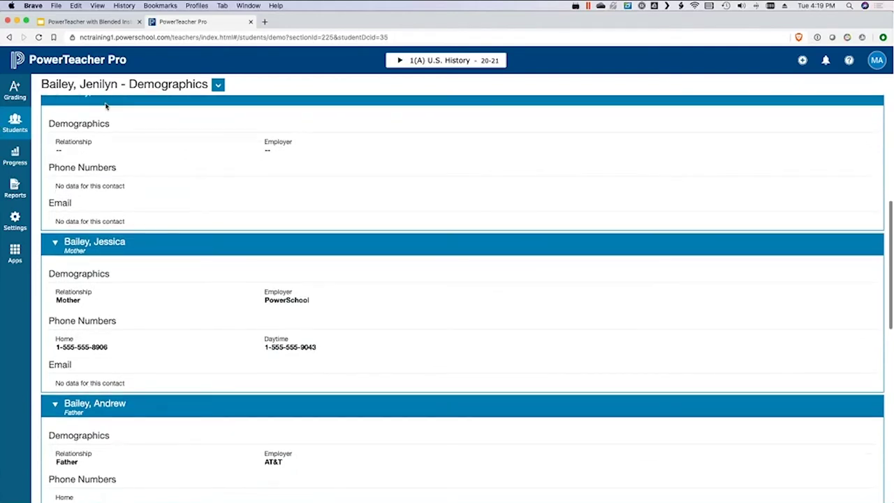
pyautogui.scroll(3, 255, 216)
pyautogui.scroll(1, 316, 206)
pyautogui.scroll(10, 326, 214)
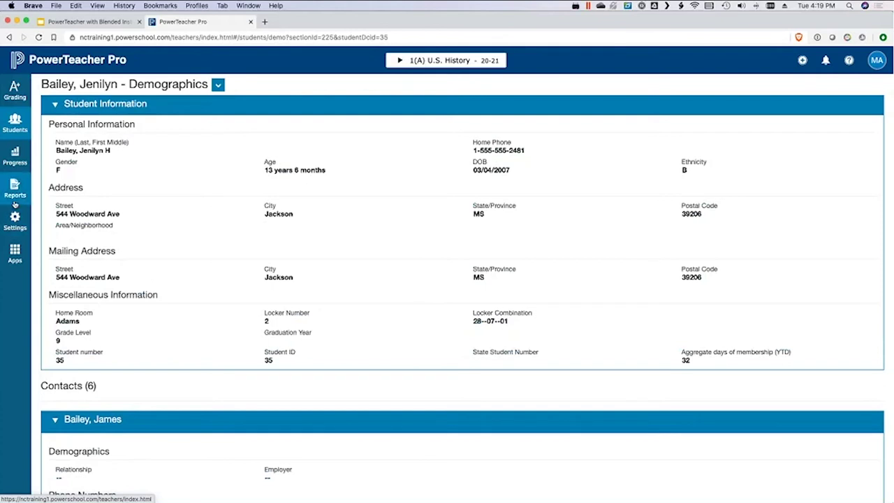
# Step: Pick a view from the Students flyout and scroll through the Demographics page again
pyautogui.click(15, 125)
pyautogui.click(393, 219)
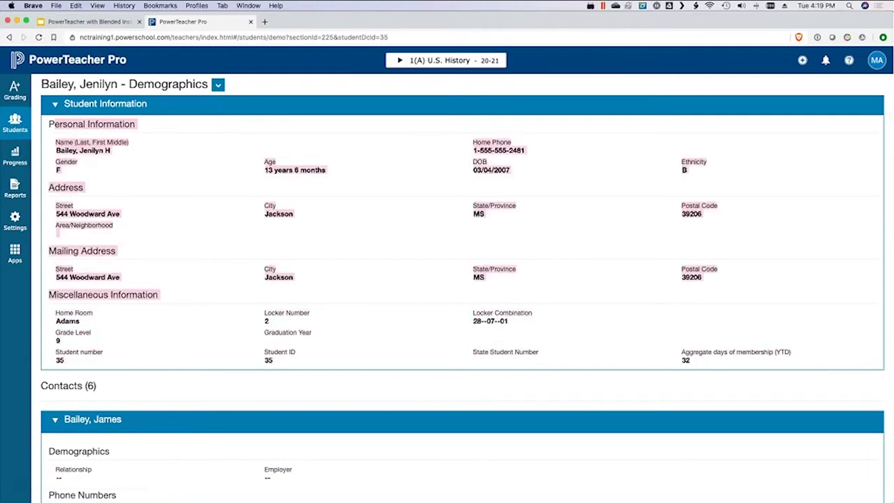
pyautogui.scroll(-4, 441, 386)
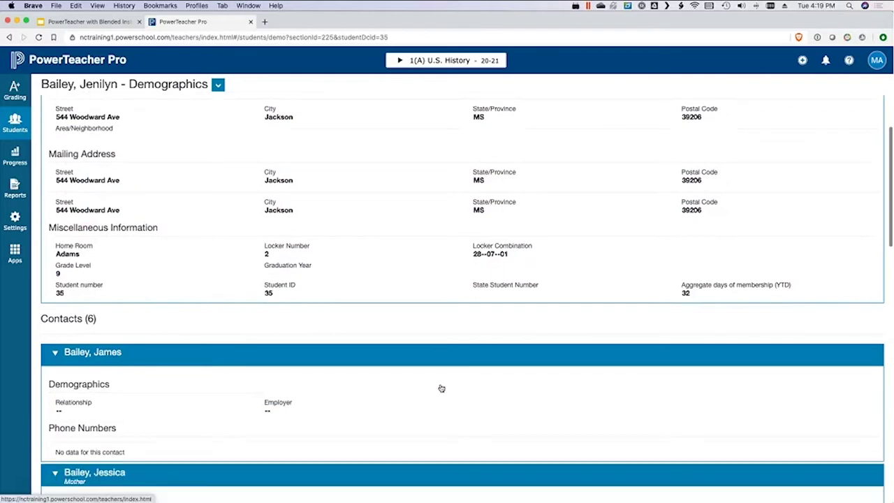
pyautogui.scroll(-5, 440, 387)
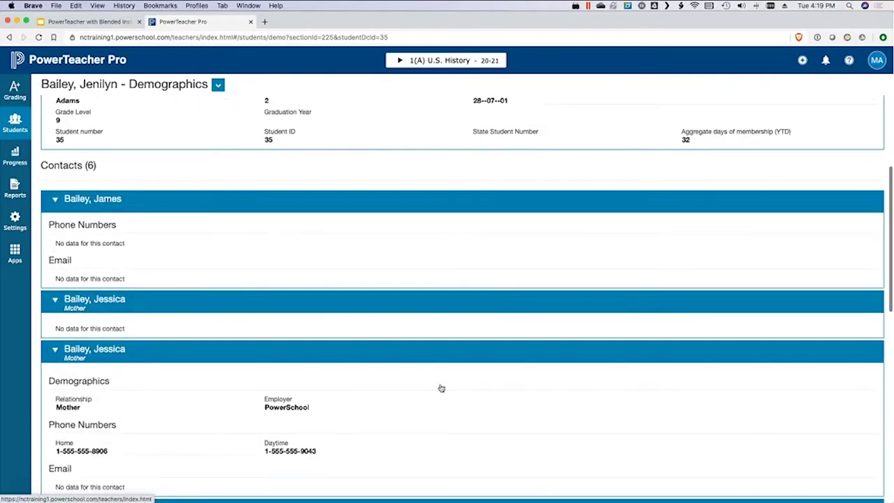
pyautogui.scroll(-1, 440, 387)
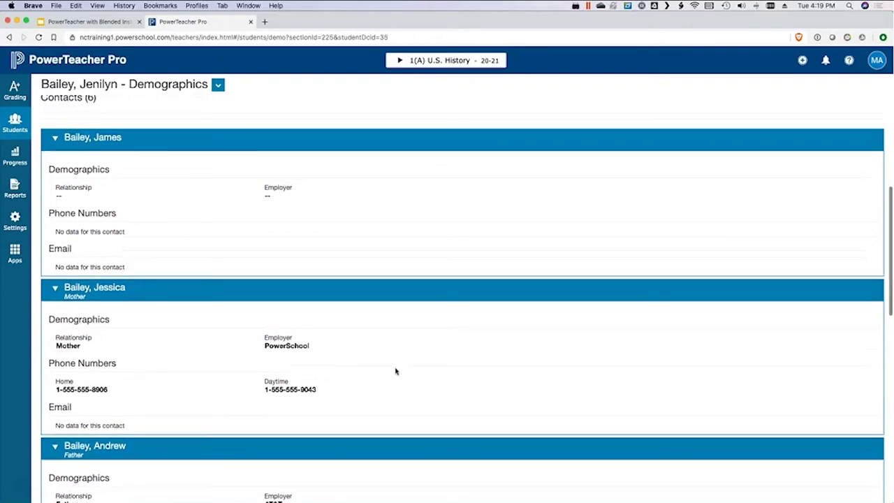
pyautogui.scroll(5, 377, 357)
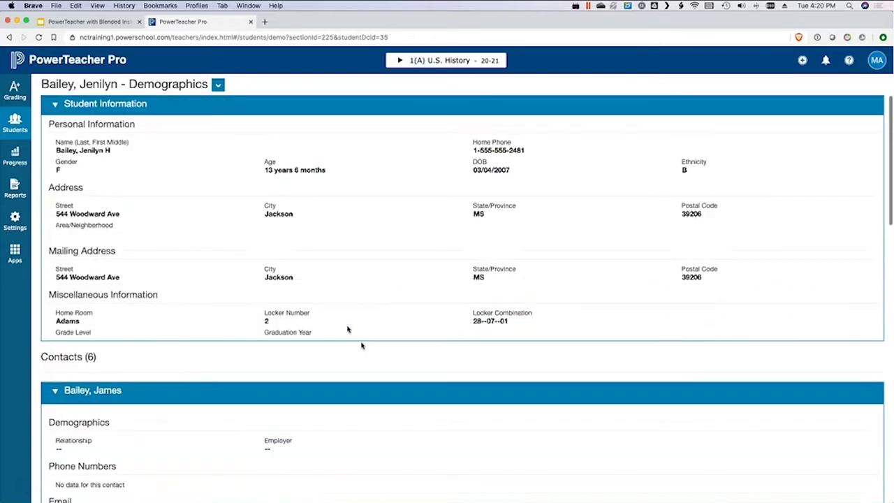
# Step: Switch to Quick Lookup - Traditional, via the Comment Log, to see class attendance and the 2.2856 GPA
pyautogui.click(14, 124)
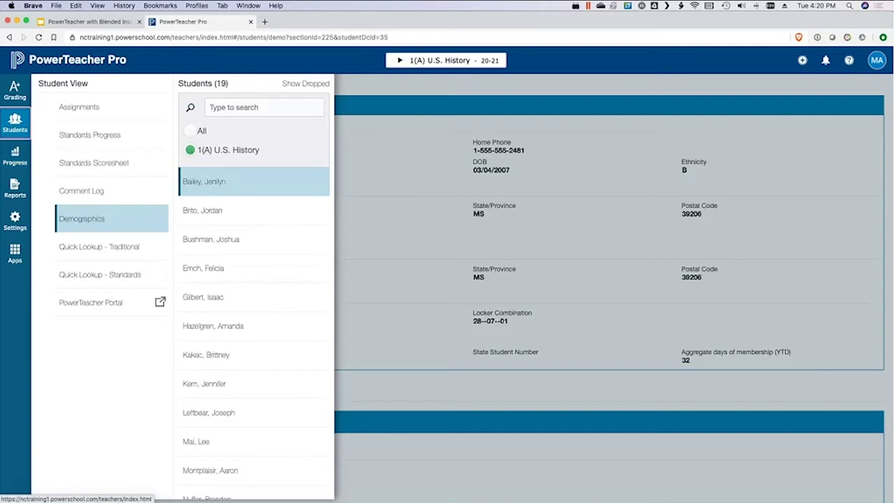
pyautogui.click(106, 249)
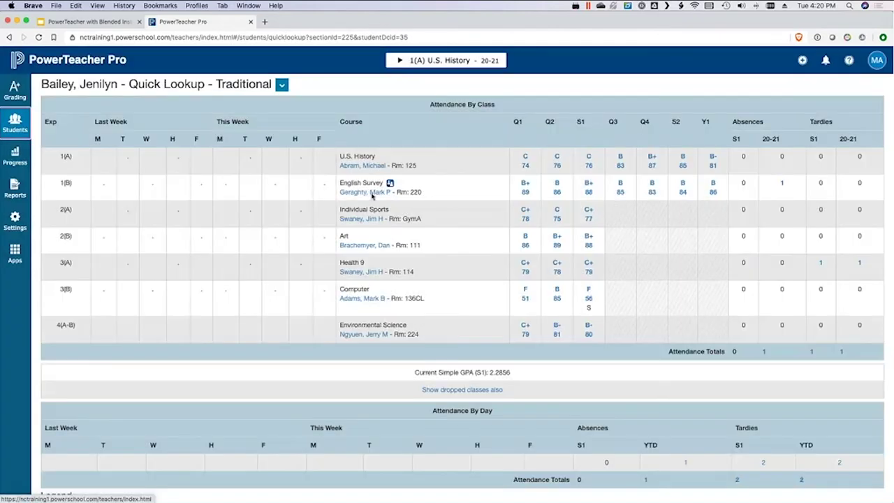
pyautogui.click(21, 130)
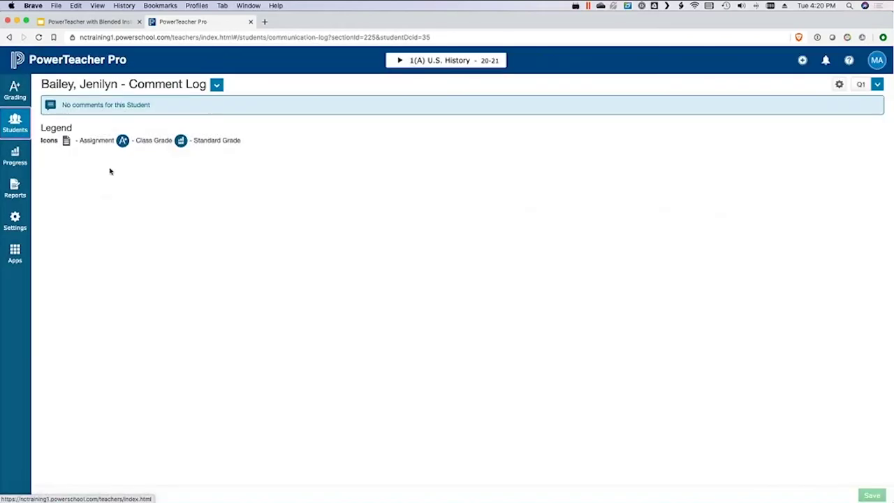
pyautogui.click(21, 132)
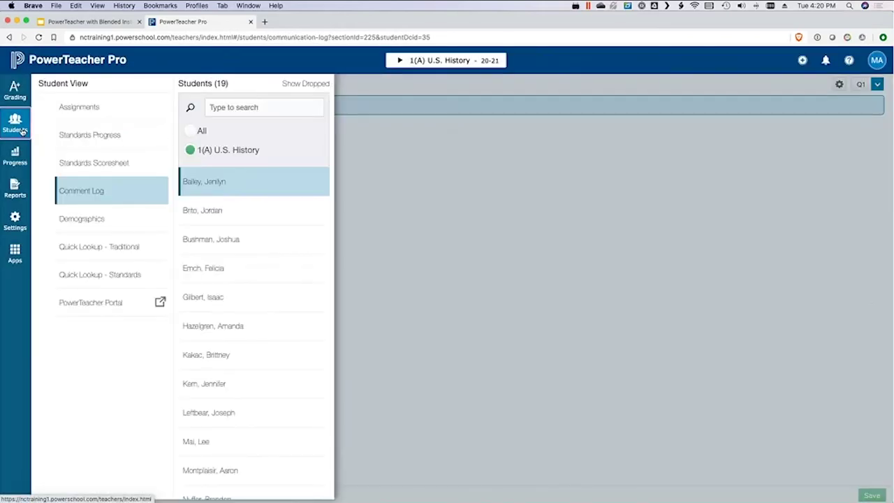
pyautogui.click(614, 272)
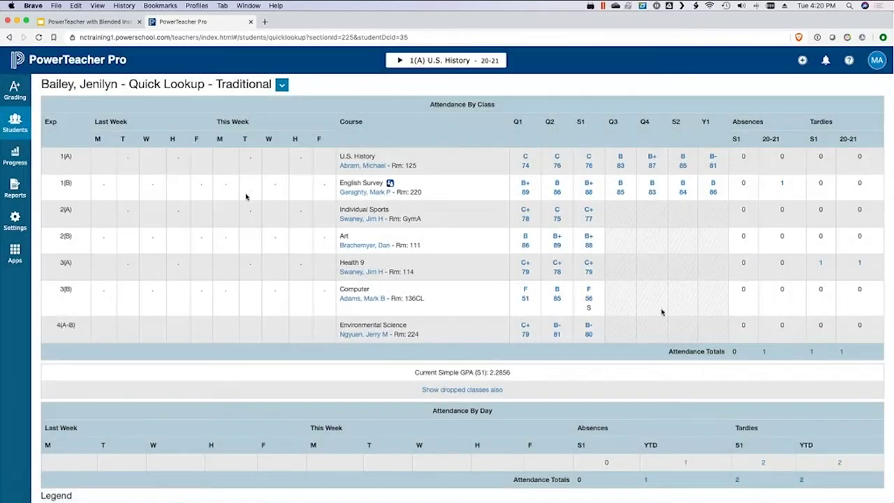
pyautogui.scroll(-1, 662, 313)
pyautogui.scroll(1, 662, 312)
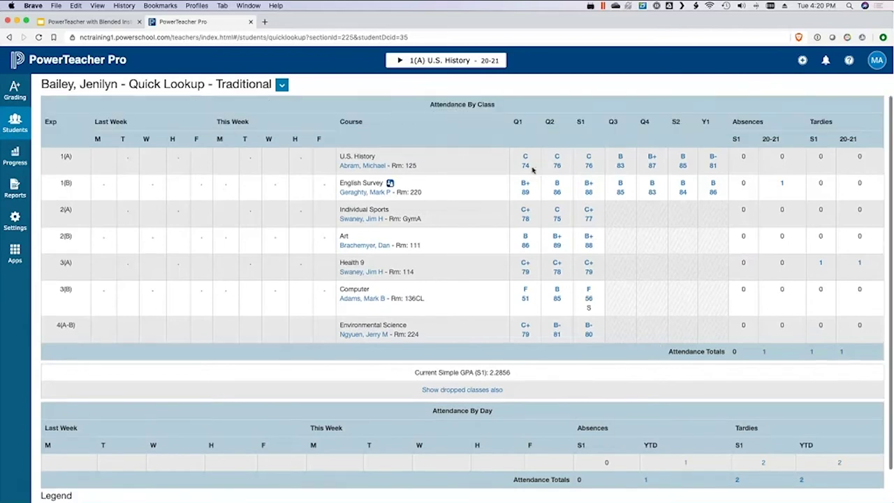
pyautogui.scroll(-1, 526, 161)
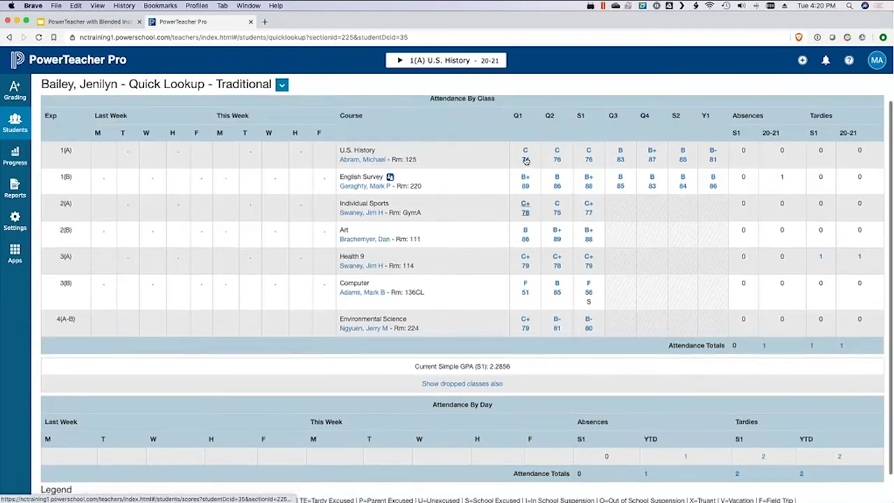
pyautogui.scroll(1, 526, 161)
# Step: Open the Q1 'C 74' U.S. History scores and view Chapter 2 Homework's description
pyautogui.click(526, 161)
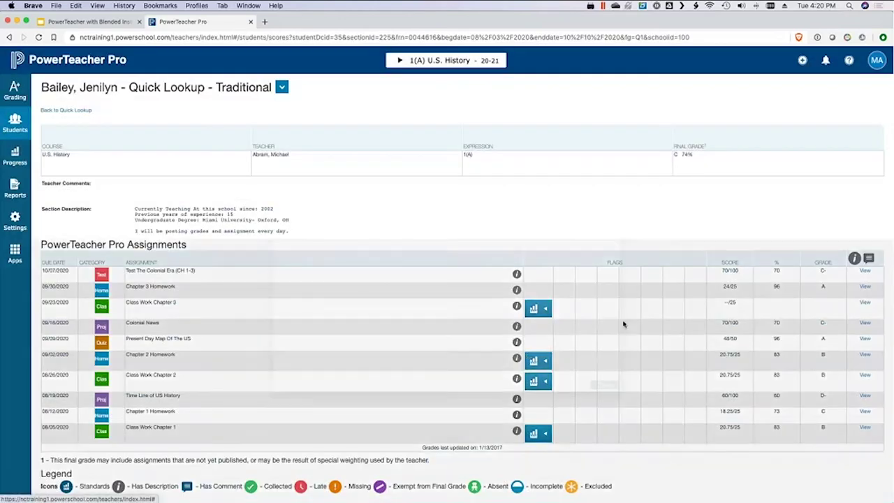
pyautogui.click(618, 358)
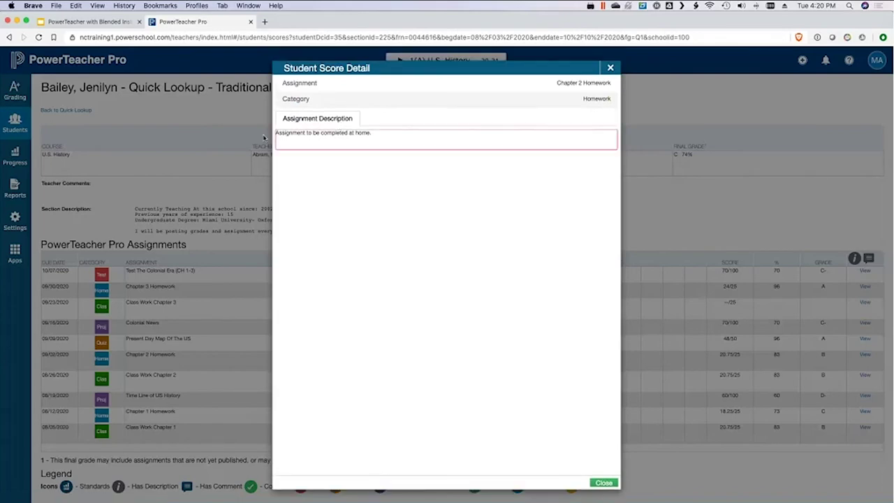
pyautogui.hotkey('ctrl', 'a')
pyautogui.press('Escape')
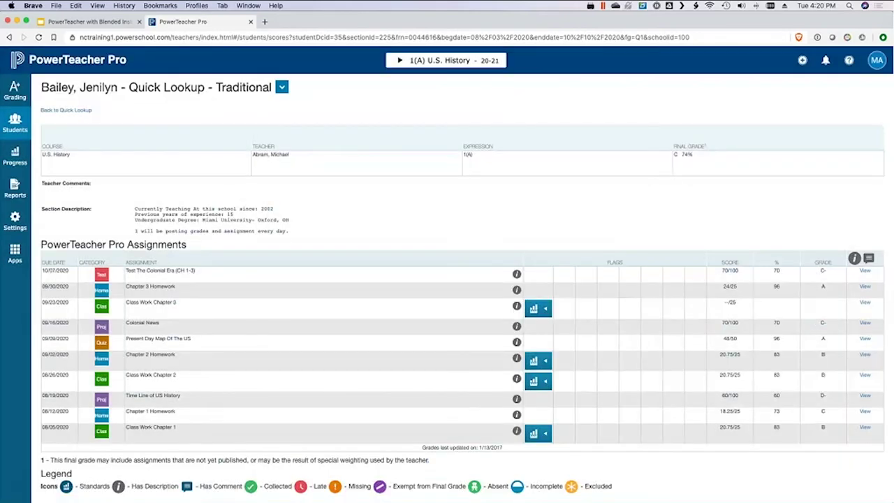
# Step: Show the standards for Class Work Chapter 3 and Chapter 2 Homework
pyautogui.click(542, 311)
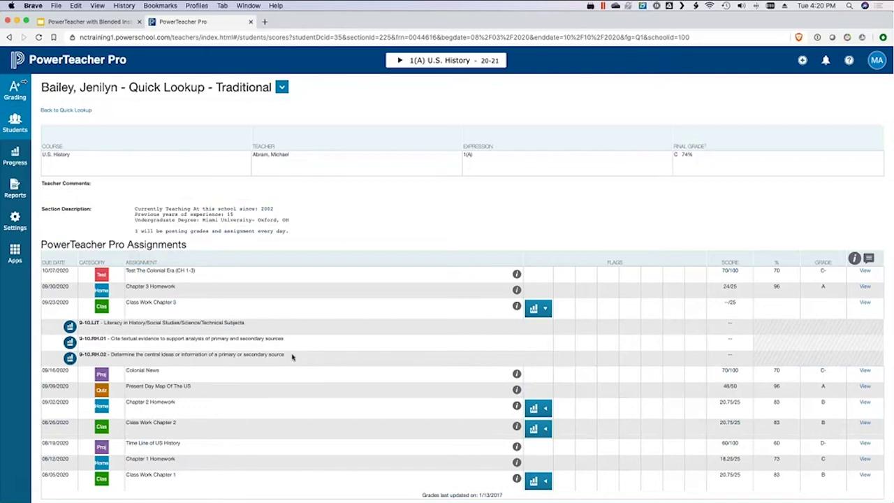
pyautogui.click(51, 110)
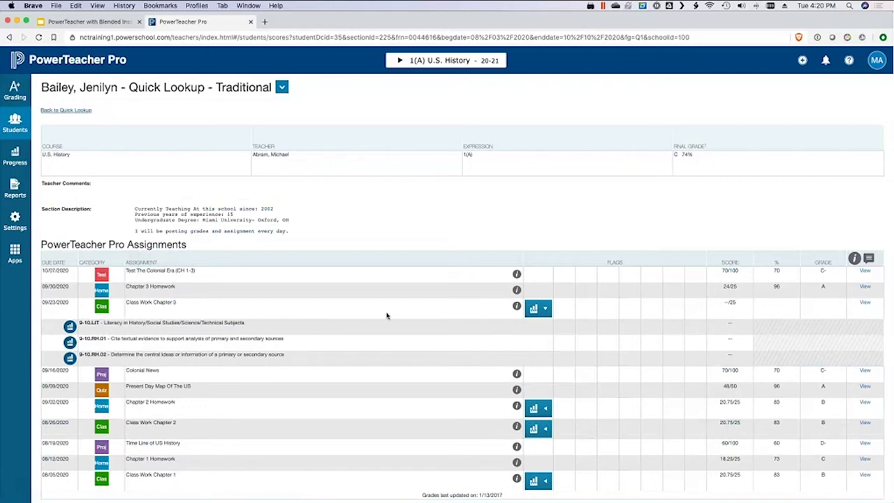
pyautogui.click(535, 411)
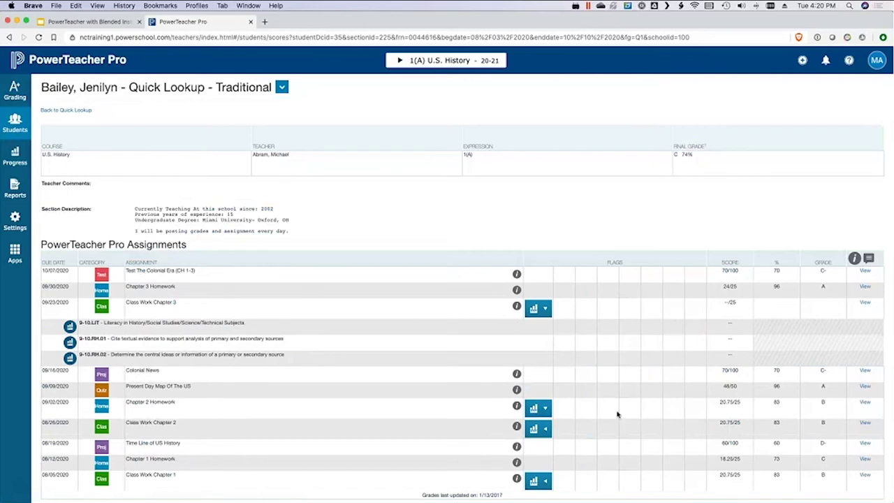
pyautogui.scroll(-3, 414, 385)
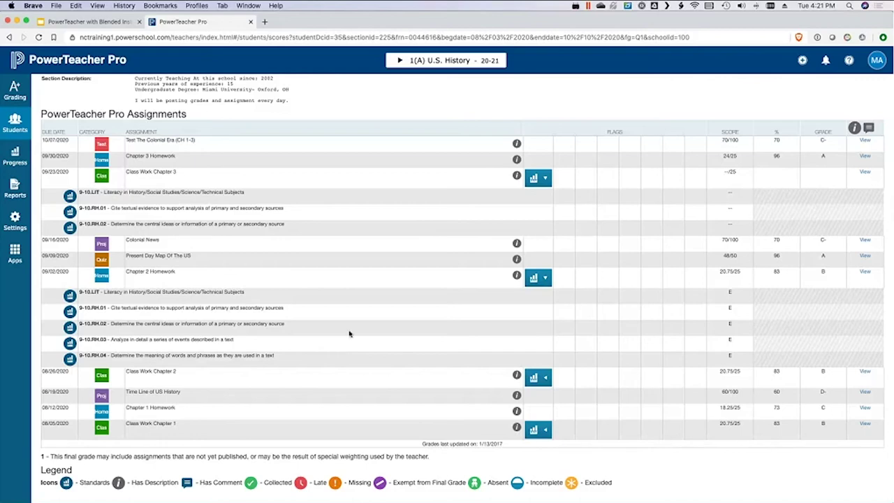
pyautogui.scroll(1, 349, 333)
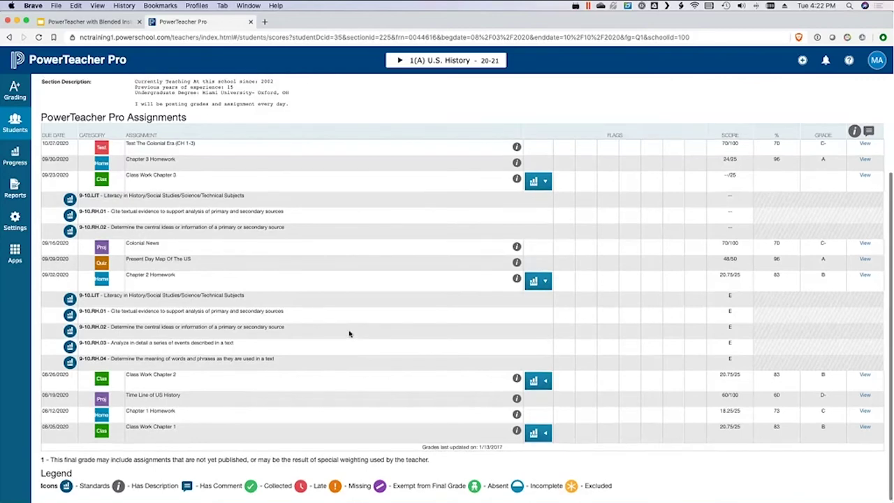
pyautogui.scroll(1, 349, 333)
pyautogui.scroll(5, 349, 333)
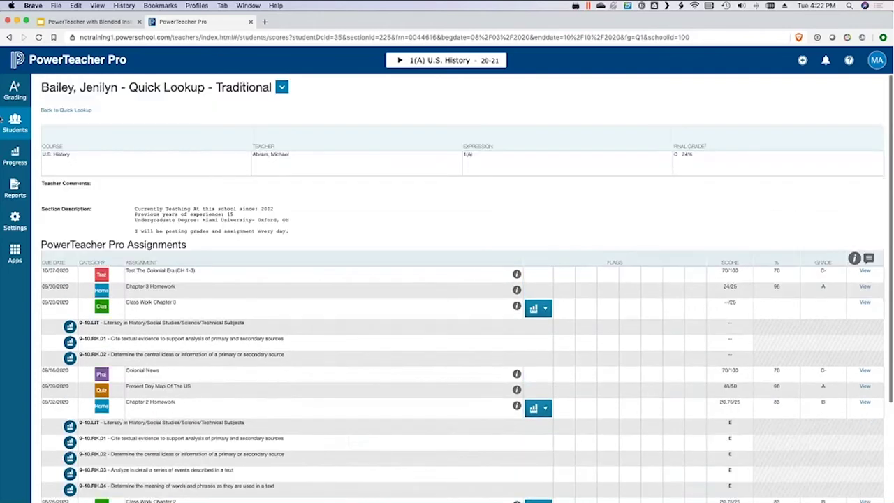
pyautogui.click(10, 124)
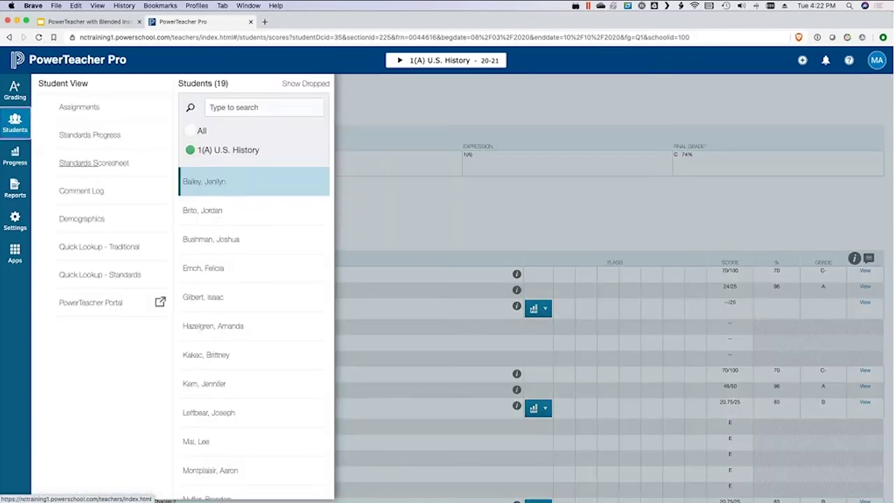
pyautogui.click(371, 83)
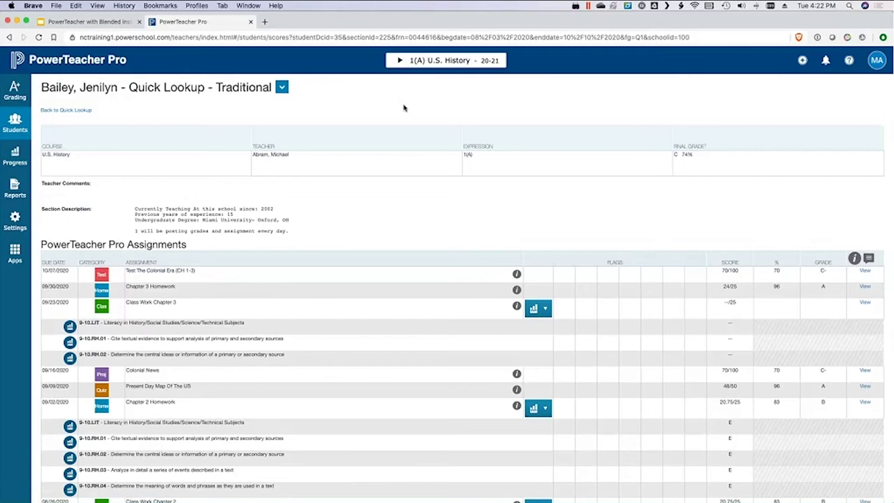
# Step: Present the Google Slides deck and move past the poll to 'Using the Gradebook as a Communication Tool'
pyautogui.click(78, 22)
pyautogui.press('super+Return')
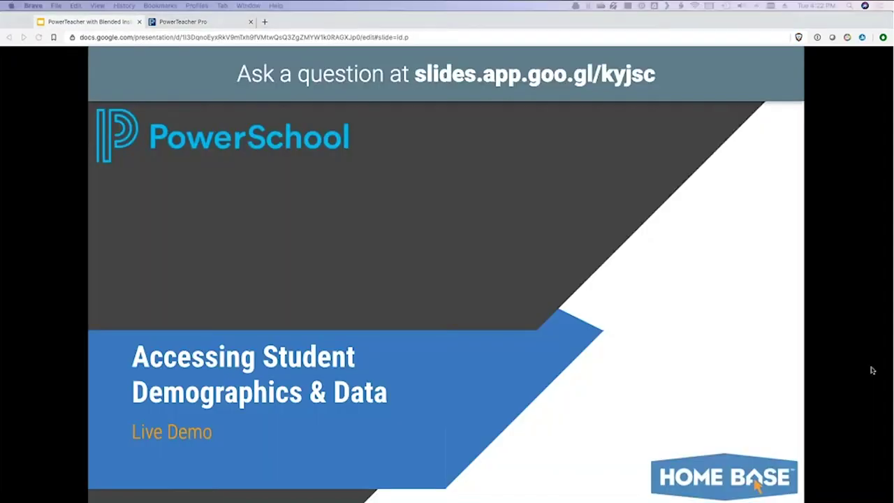
pyautogui.press('Right')
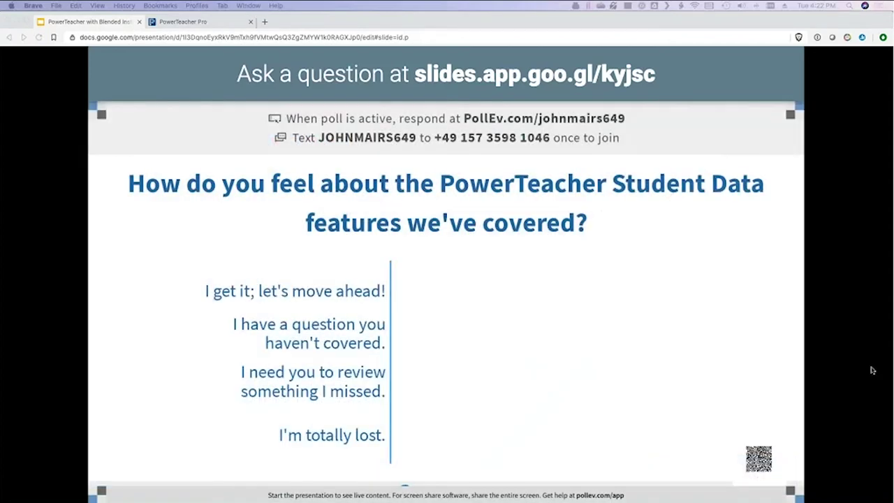
pyautogui.press('Left')
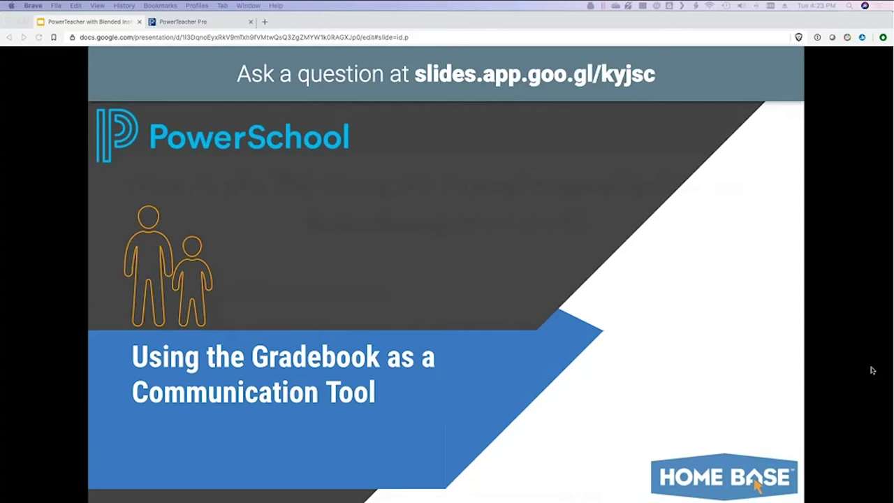
# Step: Advance past the parent portal and app slide to the four-item communication features list
pyautogui.press('Right')
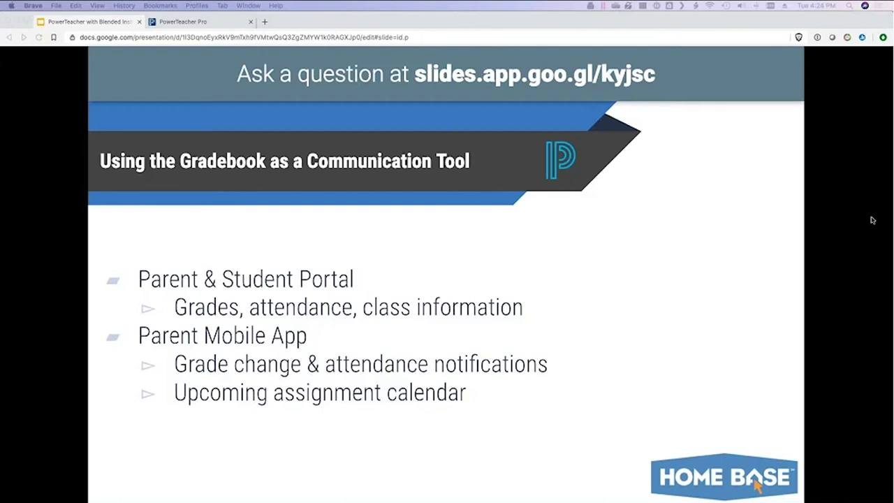
pyautogui.press('Right')
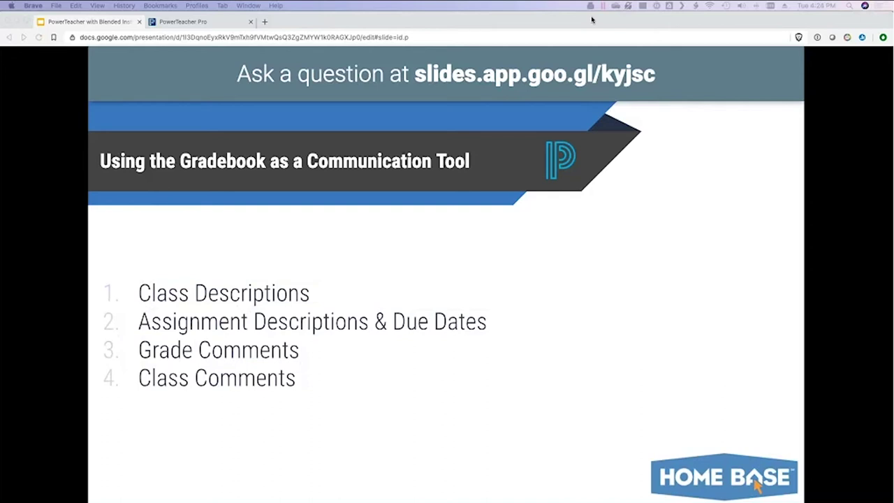
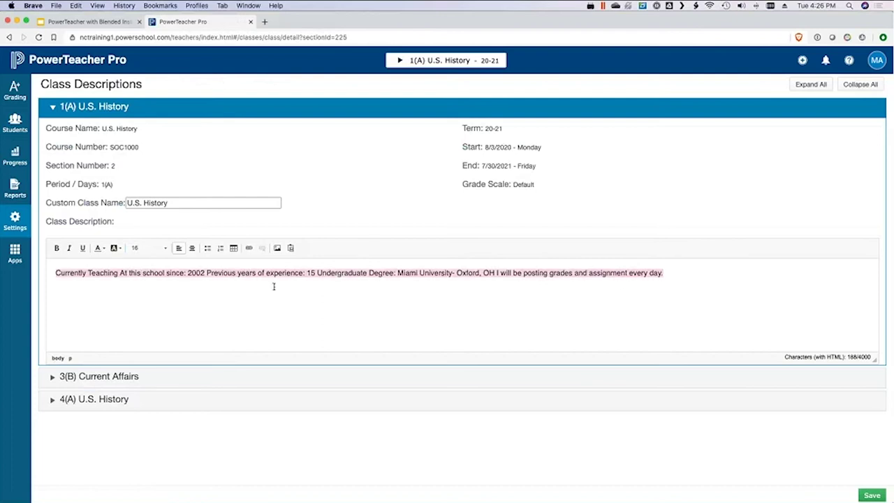
# Step: Add a bold 'Office Hours: Every Tuesday at 3pm!' line below the class description
pyautogui.click(710, 281)
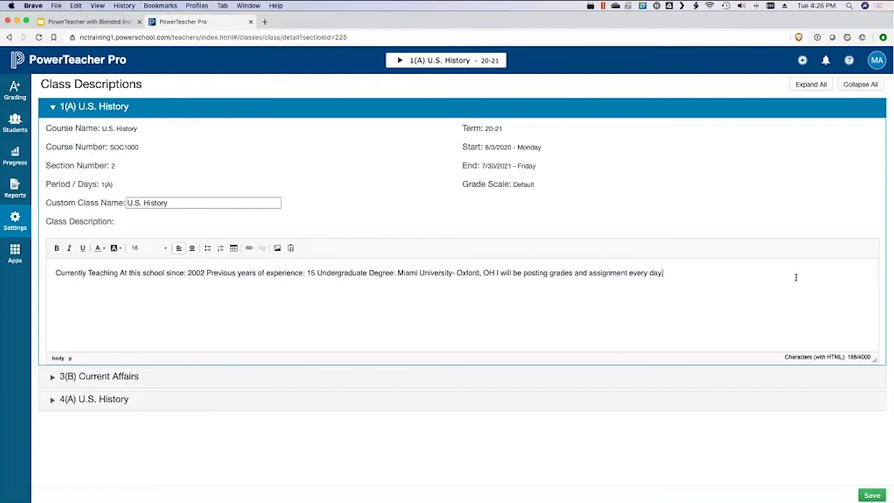
pyautogui.press('Return')
pyautogui.click(55, 249)
pyautogui.write('Office HOurs')
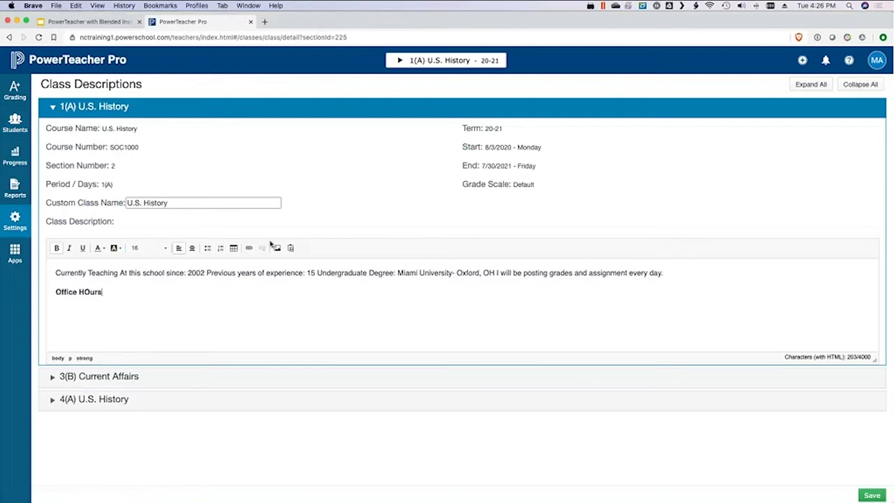
pyautogui.press('BackSpace')
pyautogui.press('BackSpace')
pyautogui.press('BackSpace')
pyautogui.press('BackSpace')
pyautogui.write('ours: Every Tuesday at 3pm!')
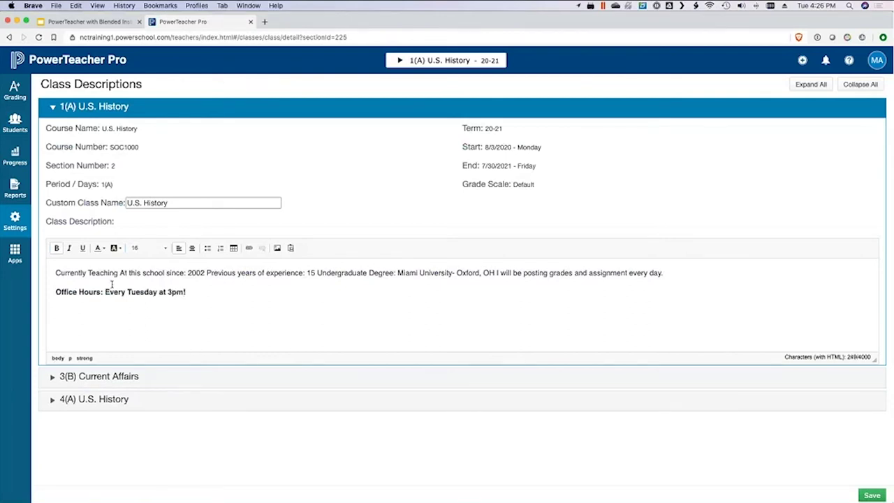
# Step: Highlight the office hours line in yellow and save the 1(A) U.S. History description
pyautogui.moveTo(111, 284); pyautogui.dragTo(26, 291)
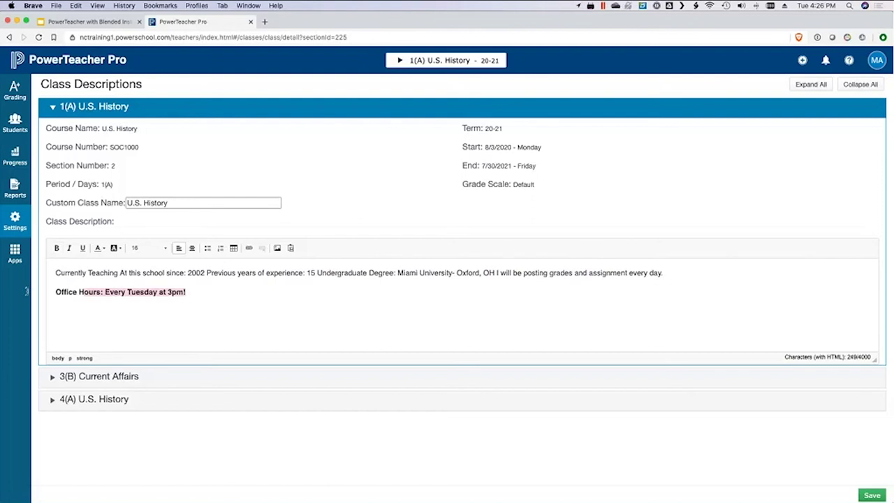
pyautogui.click(116, 250)
pyautogui.click(167, 282)
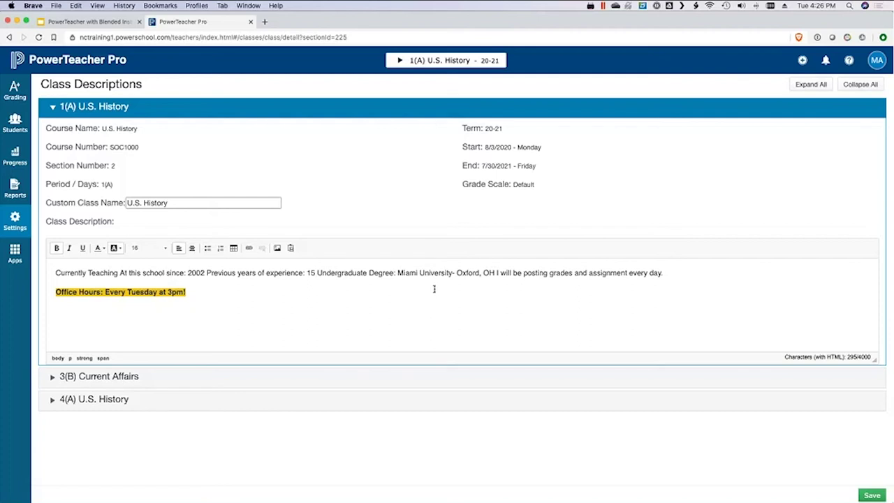
pyautogui.click(871, 495)
pyautogui.click(214, 202)
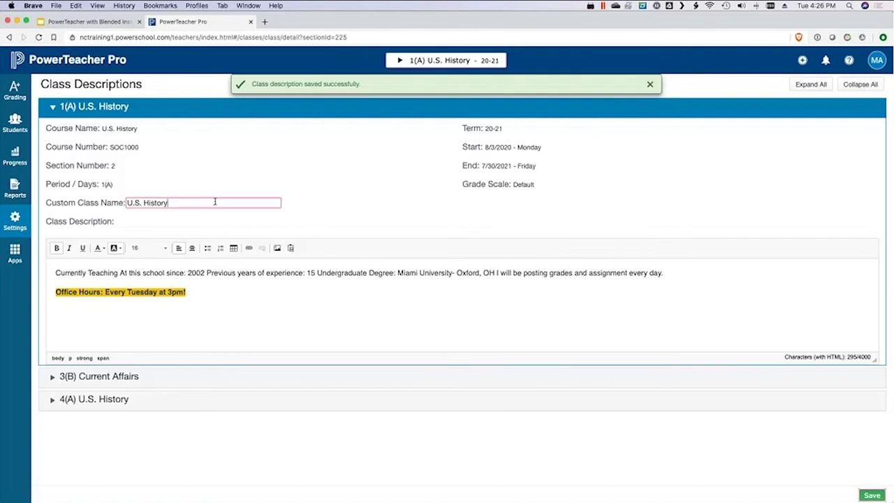
# Step: Visit the PowerSchool SIS teacher home page, then return to the class description
pyautogui.moveTo(56, 205); pyautogui.dragTo(105, 206)
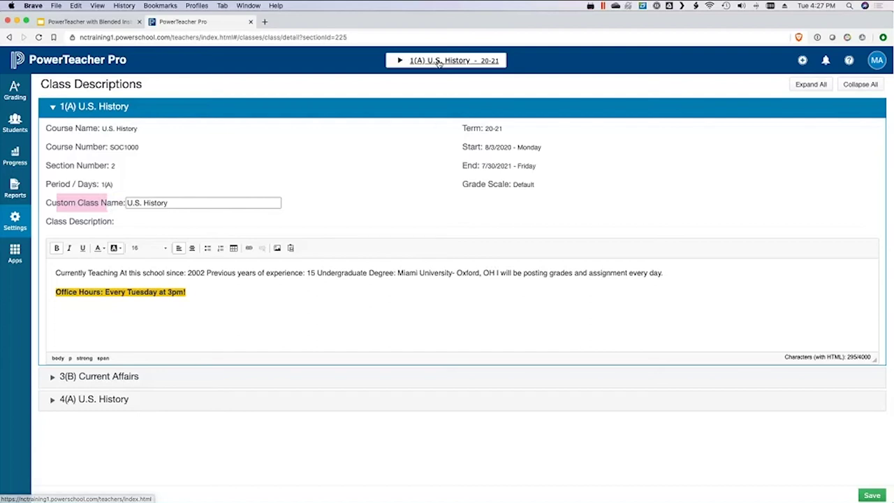
pyautogui.click(100, 72)
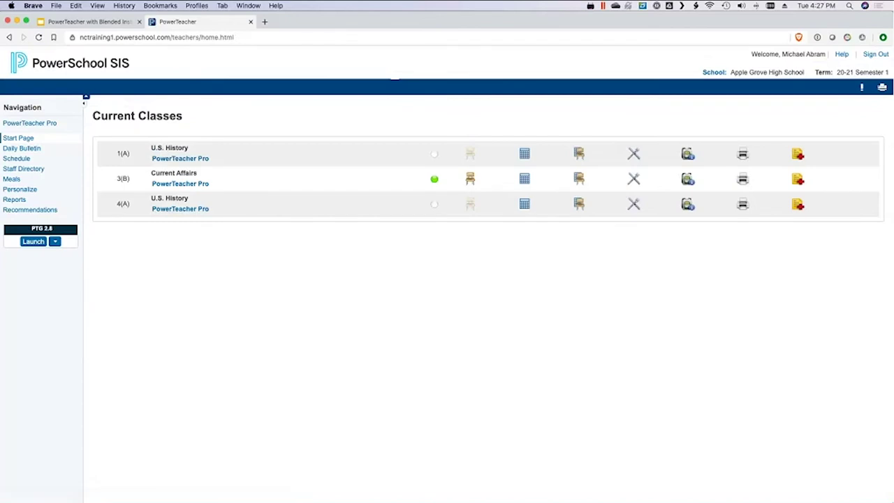
pyautogui.click(8, 38)
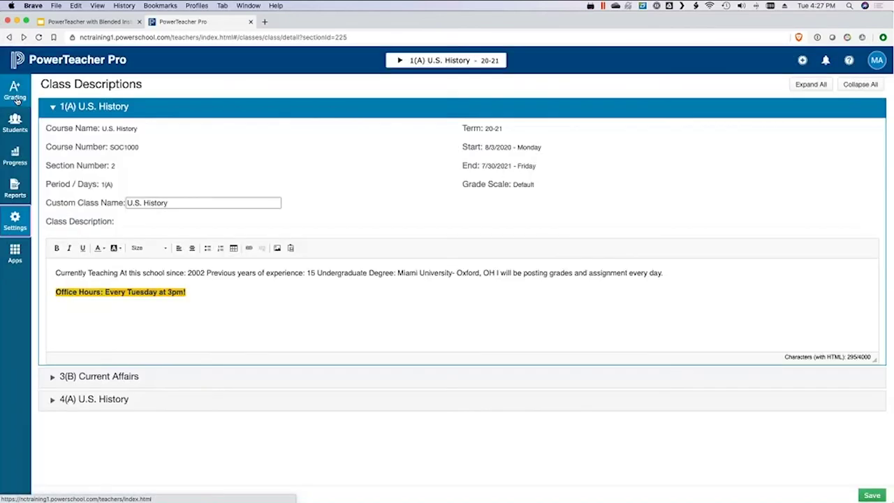
# Step: Open Chapter 3 Homework's letter scores from a student's assignment list
pyautogui.click(16, 97)
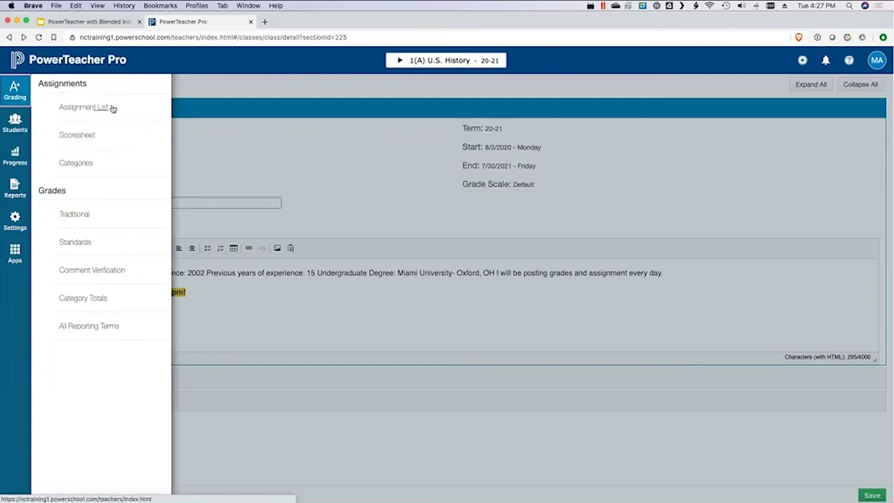
pyautogui.click(220, 135)
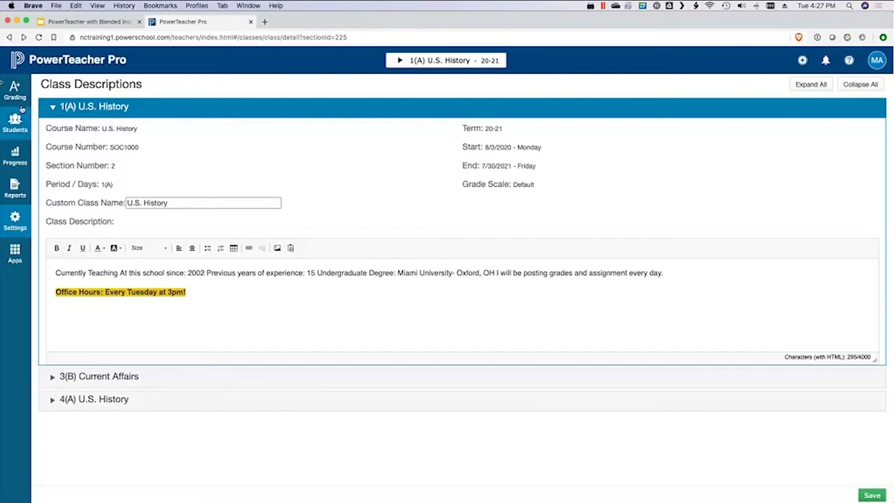
pyautogui.click(15, 89)
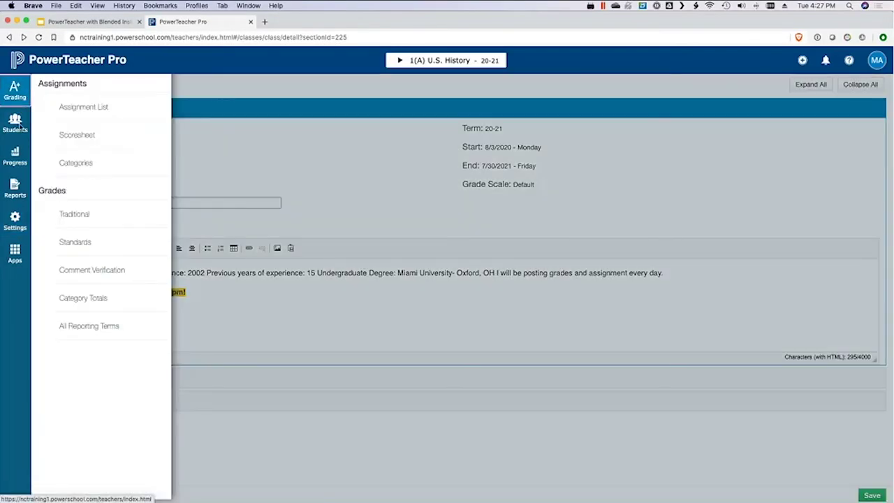
pyautogui.click(15, 123)
pyautogui.click(78, 107)
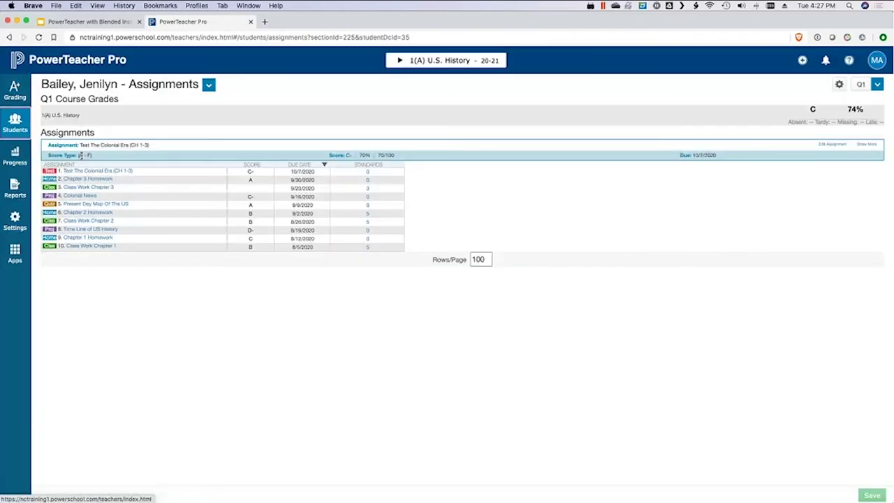
pyautogui.click(94, 180)
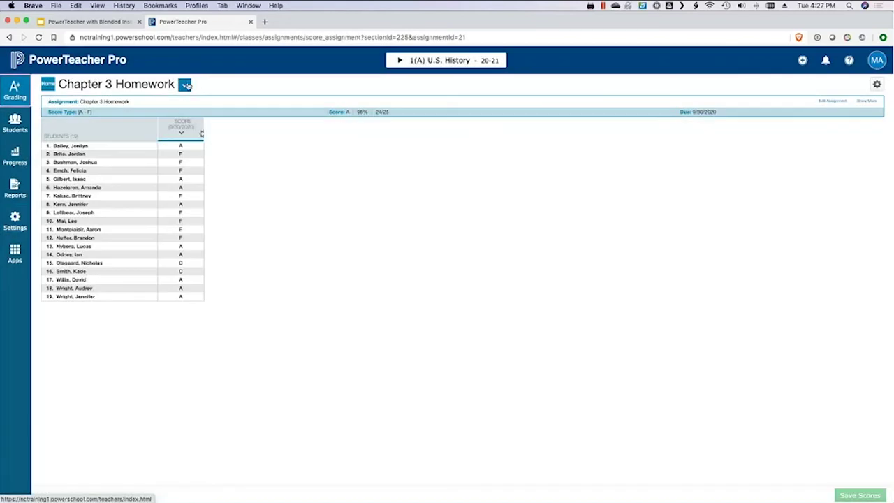
pyautogui.click(831, 102)
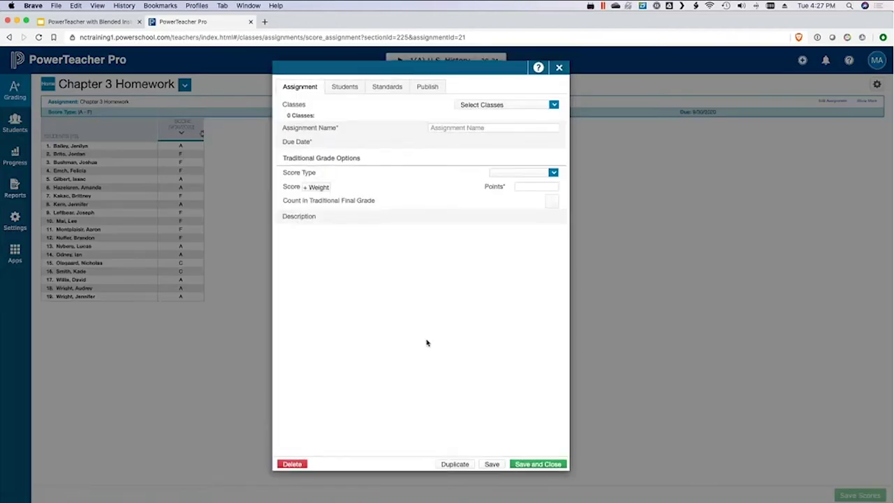
pyautogui.click(789, 134)
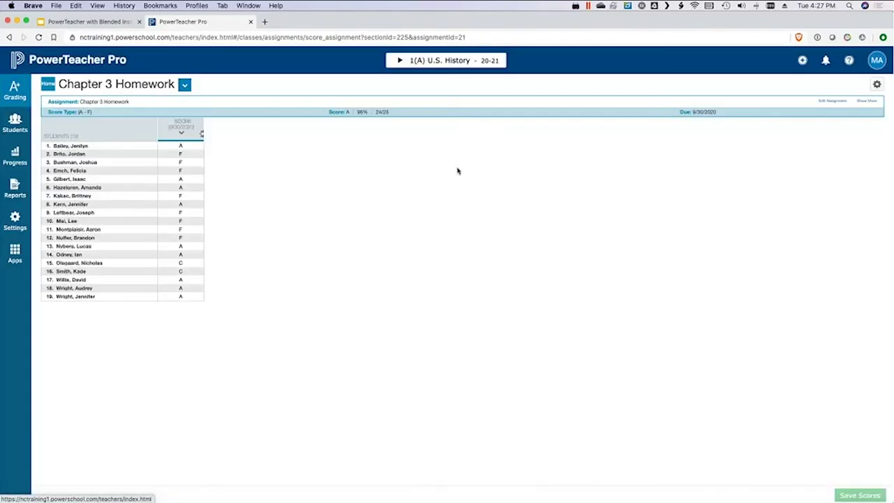
pyautogui.click(832, 101)
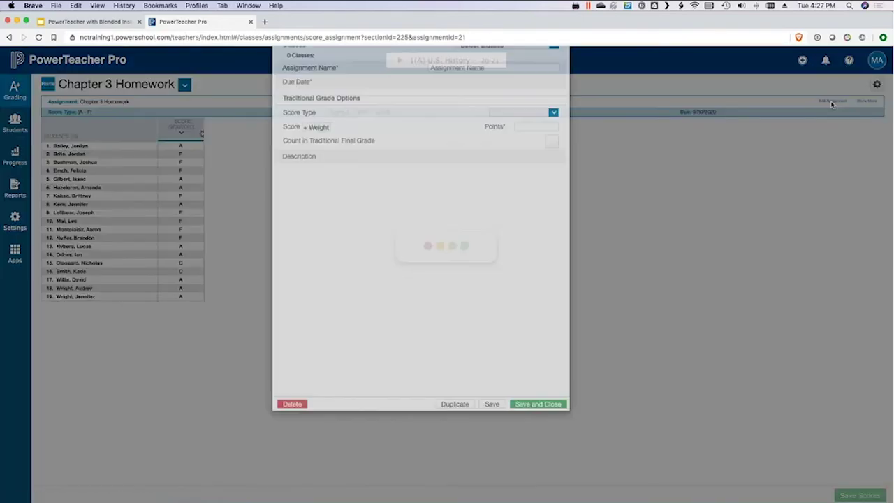
pyautogui.click(798, 37)
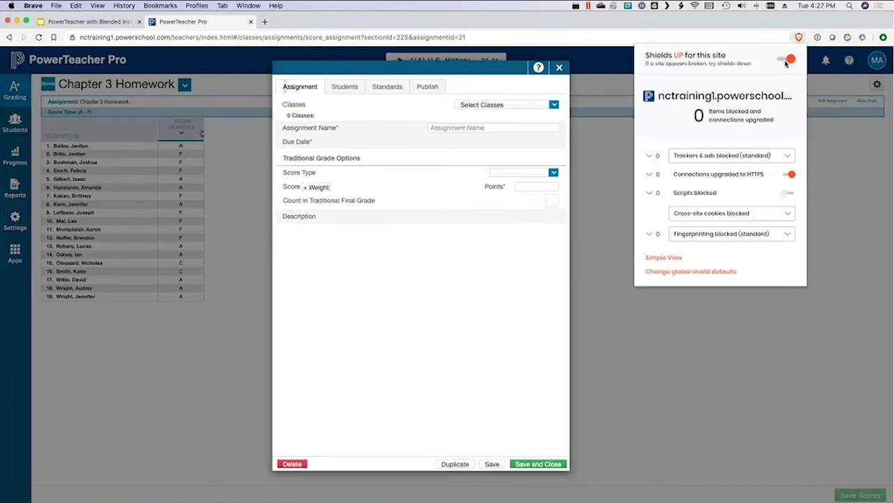
pyautogui.click(604, 109)
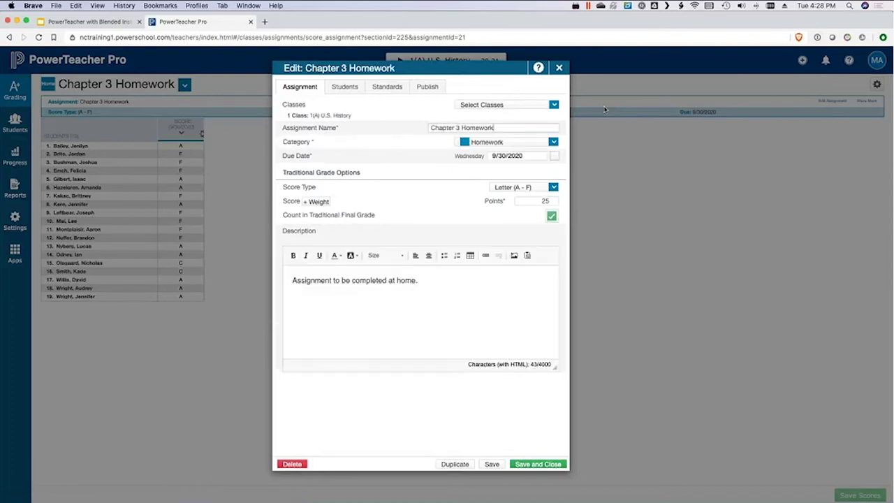
pyautogui.click(457, 66)
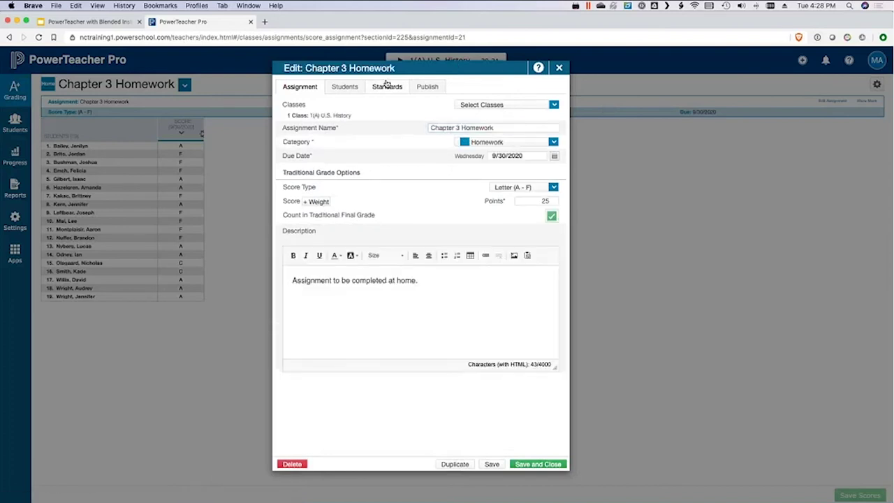
pyautogui.click(419, 300)
pyautogui.click(450, 296)
pyautogui.moveTo(430, 280); pyautogui.dragTo(296, 281)
pyautogui.click(480, 281)
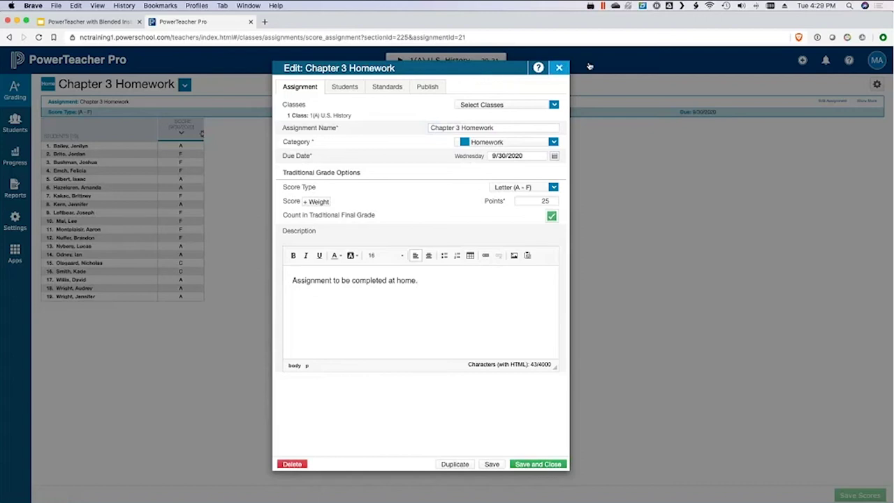
pyautogui.click(562, 71)
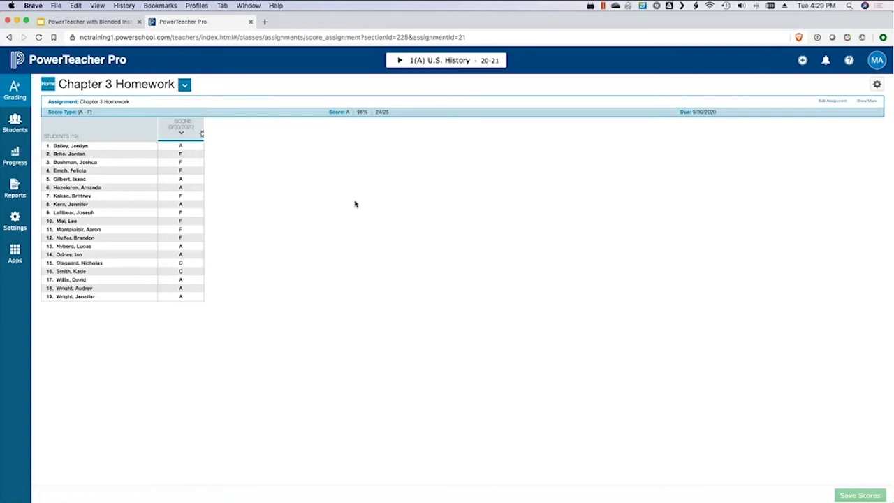
# Step: Reopen the Chapter 3 Homework editor and start a new bold line in its description
pyautogui.click(830, 102)
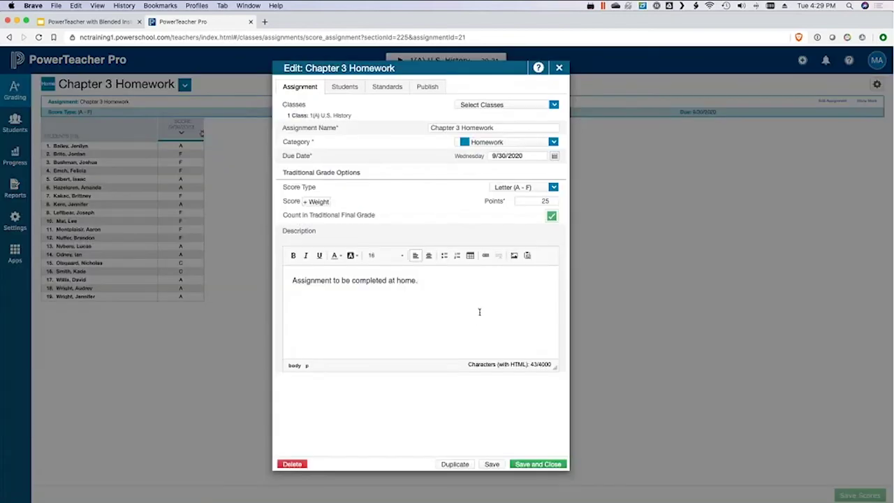
pyautogui.press('Return')
pyautogui.press('super+b')
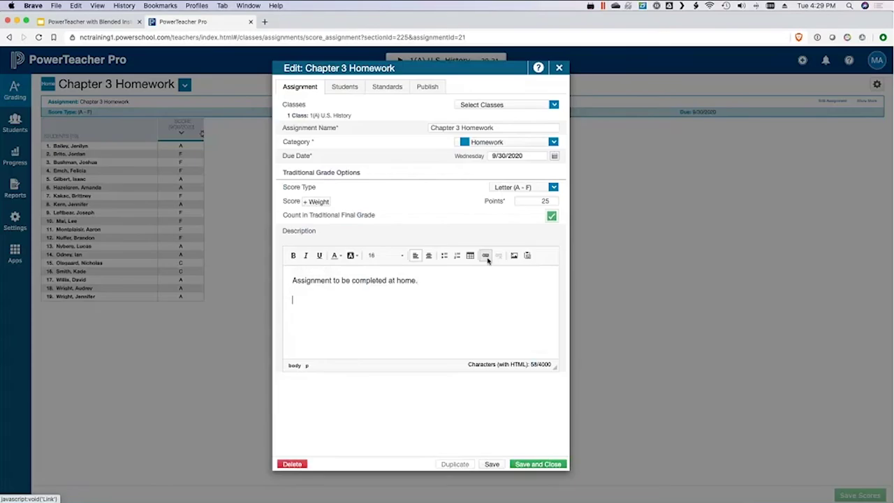
pyautogui.click(487, 259)
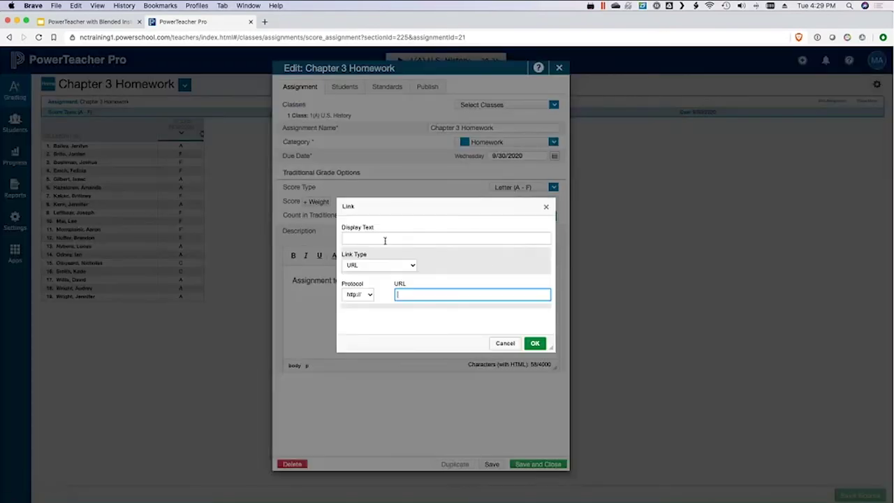
pyautogui.click(385, 239)
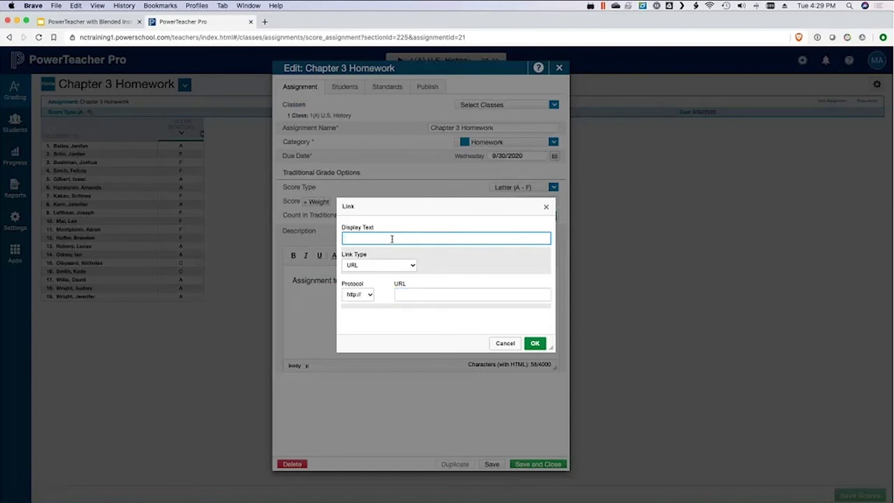
pyautogui.click(358, 294)
pyautogui.click(422, 299)
pyautogui.click(413, 297)
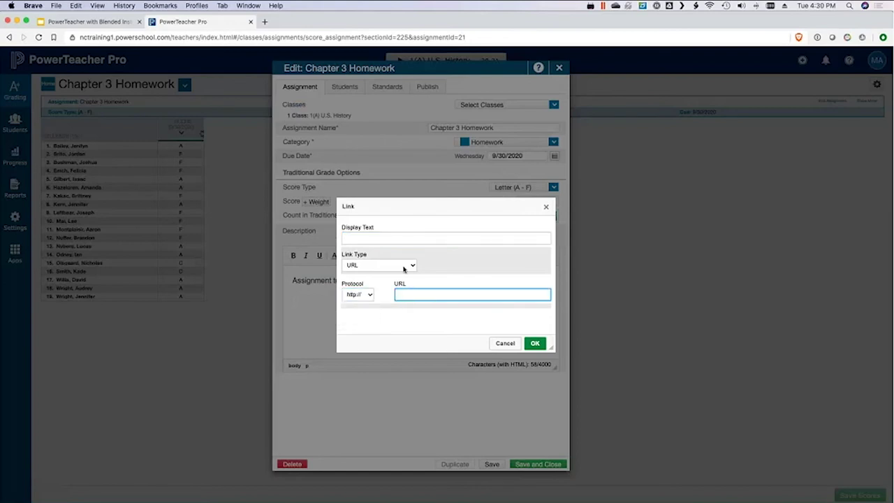
# Step: Switch the link type to E-mail, then cancel the link
pyautogui.click(404, 269)
pyautogui.click(454, 263)
pyautogui.click(391, 270)
pyautogui.click(391, 281)
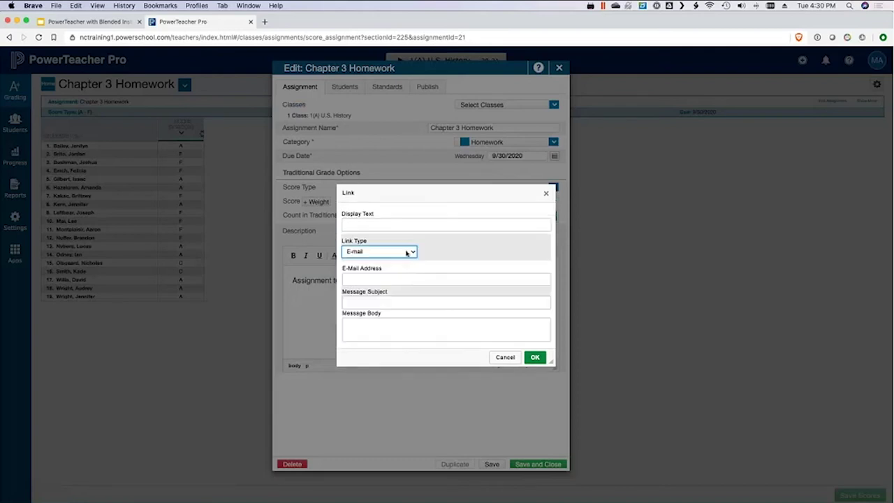
pyautogui.click(407, 253)
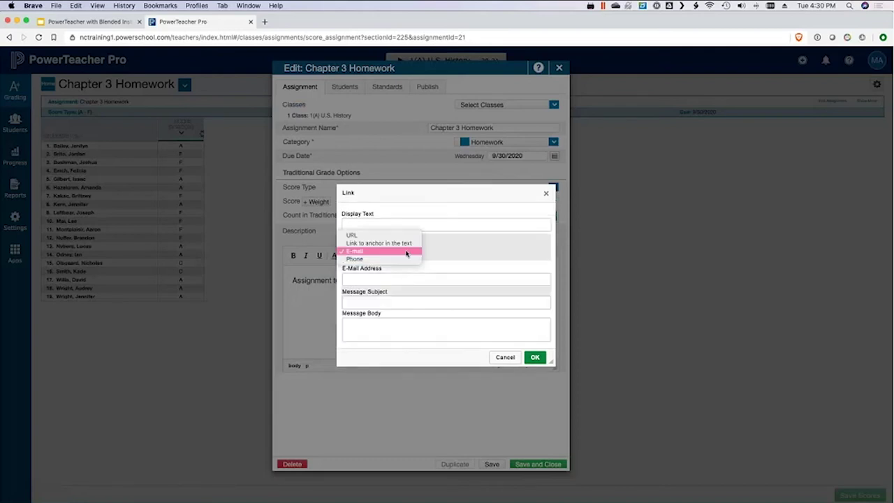
pyautogui.click(444, 254)
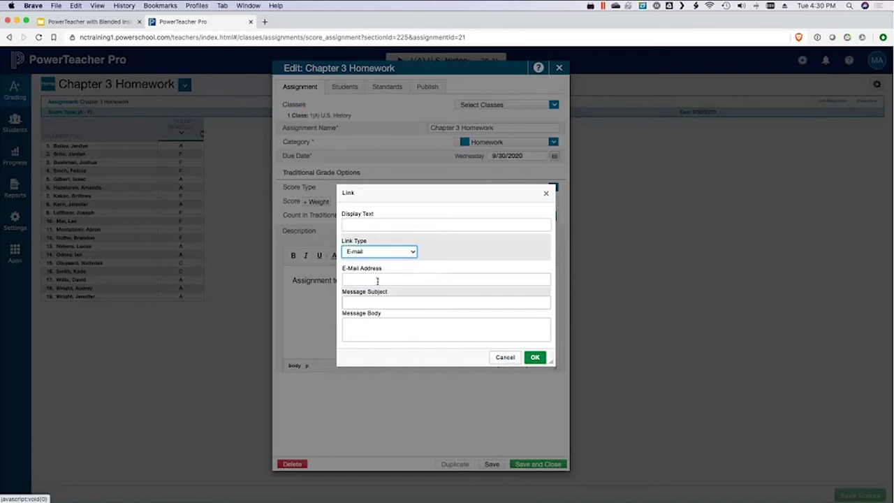
pyautogui.click(506, 358)
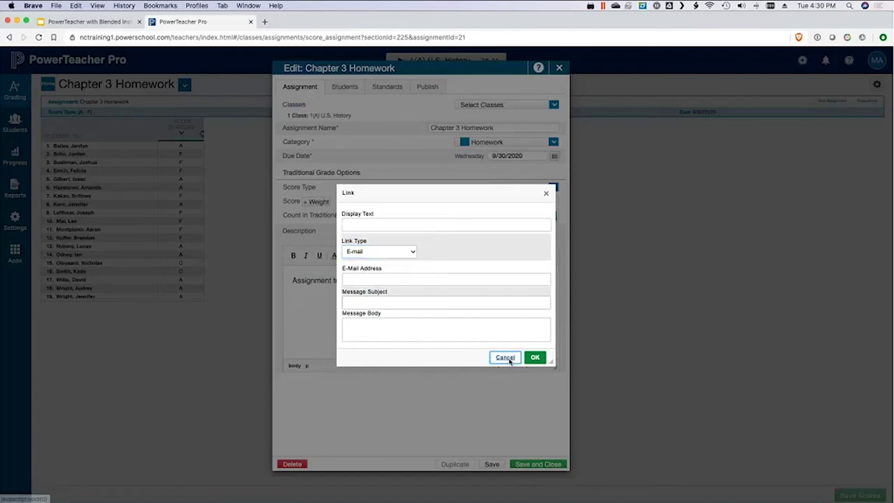
# Step: Close the link window and the assignment editor, leaving without saving changes
pyautogui.click(526, 99)
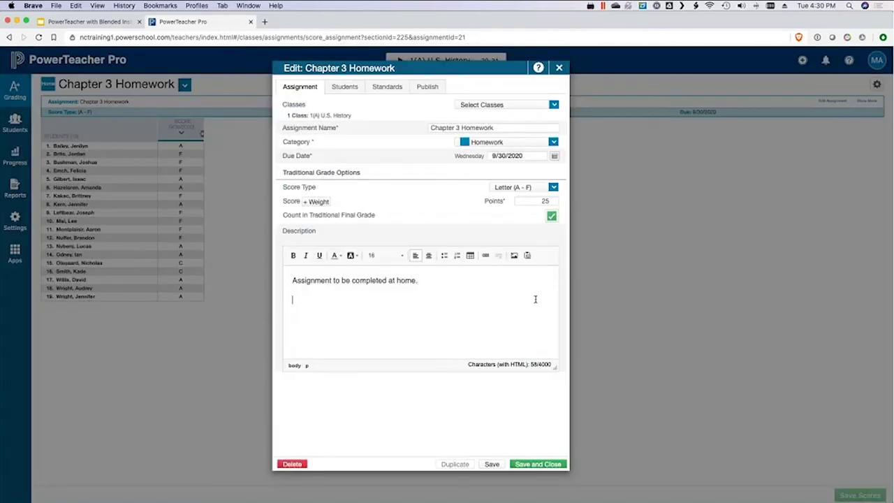
pyautogui.click(562, 70)
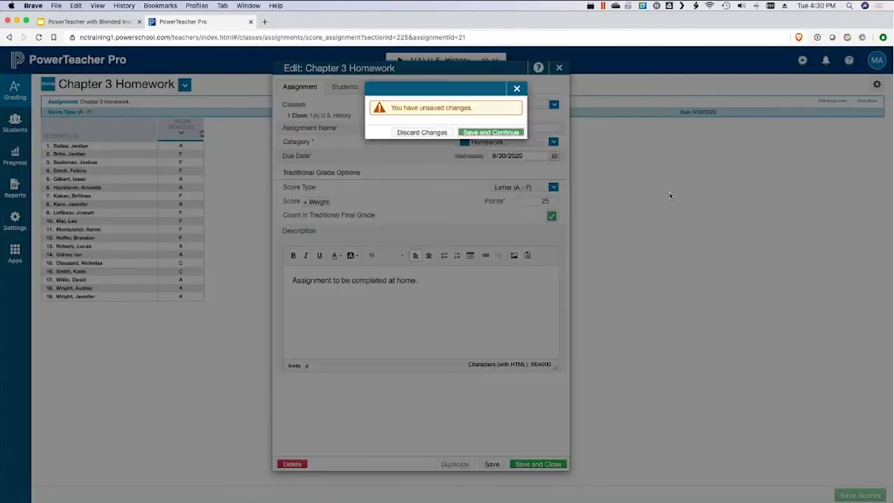
pyautogui.click(431, 138)
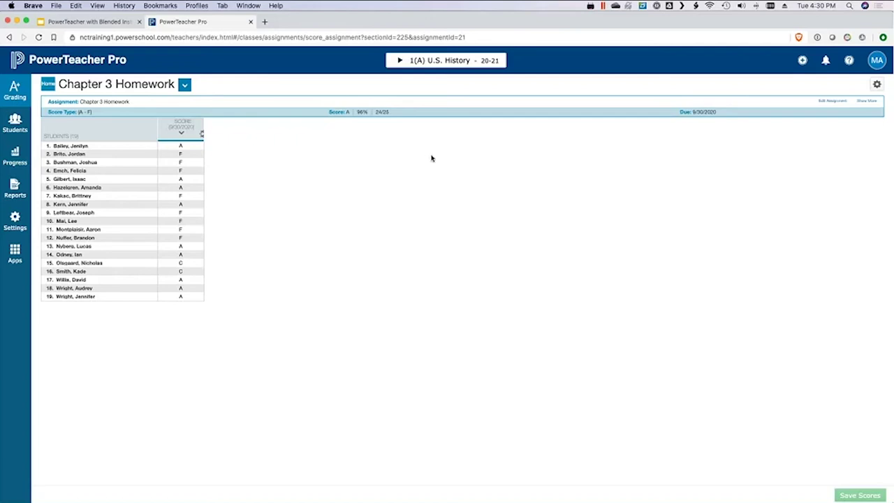
# Step: Select the second student's score and save the comment 'Student could study multiplication more.'
pyautogui.click(174, 144)
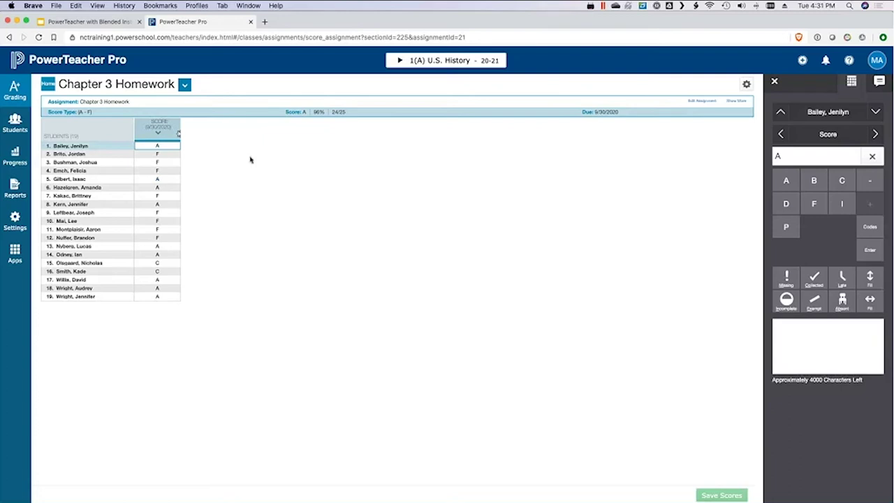
pyautogui.click(176, 155)
pyautogui.click(175, 163)
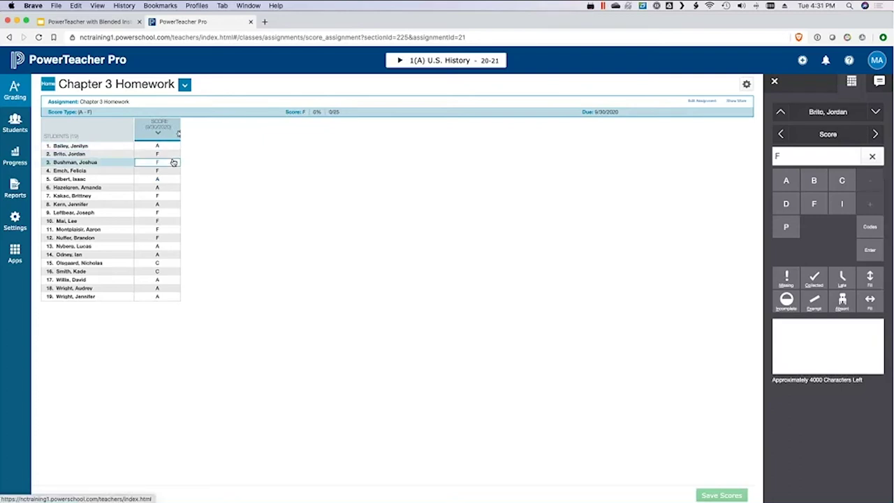
pyautogui.click(174, 158)
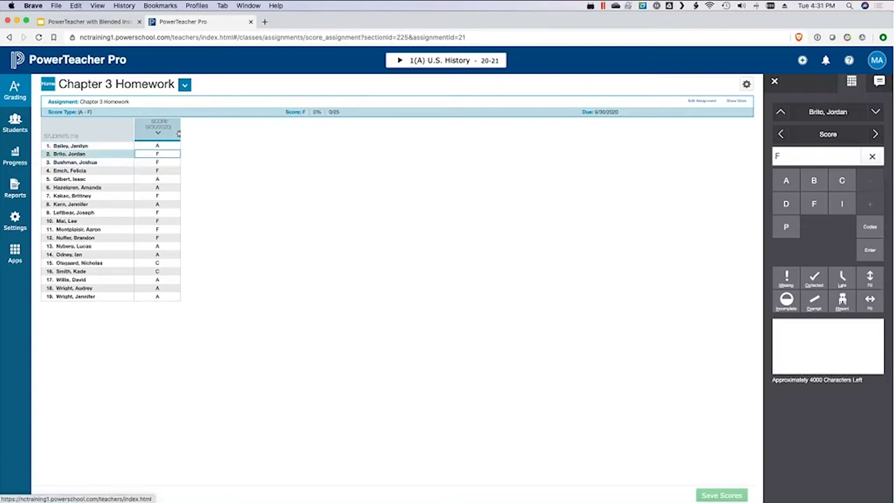
pyautogui.click(822, 352)
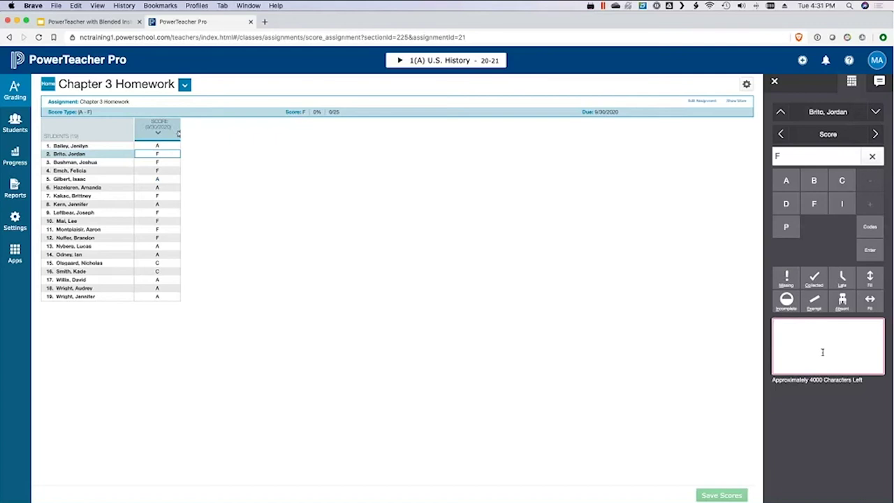
pyautogui.write('Student could')
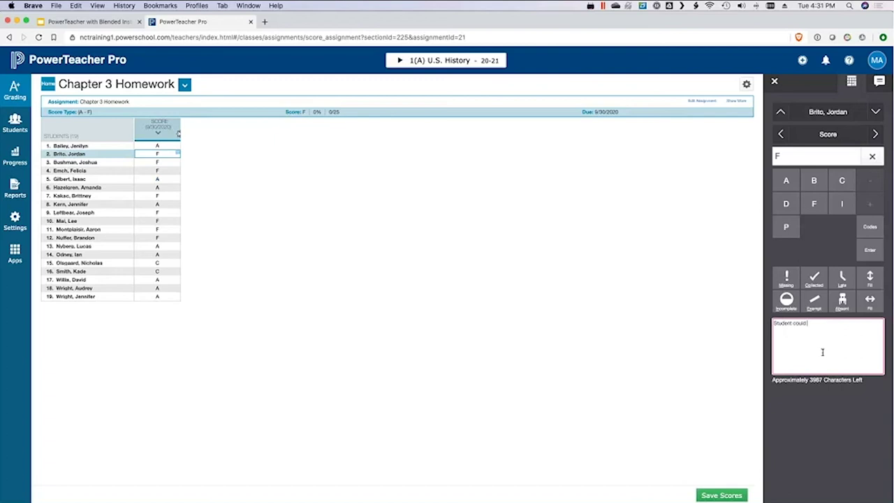
pyautogui.write(' study multiplication more.')
pyautogui.click(622, 315)
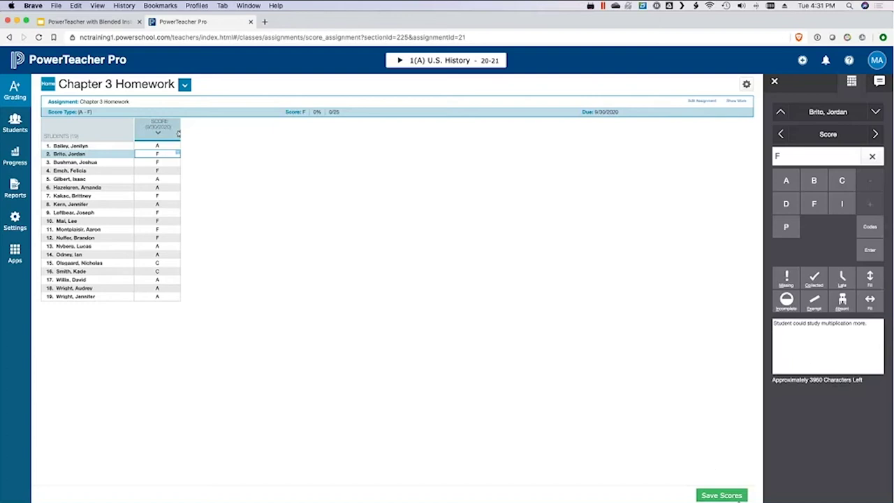
pyautogui.click(737, 497)
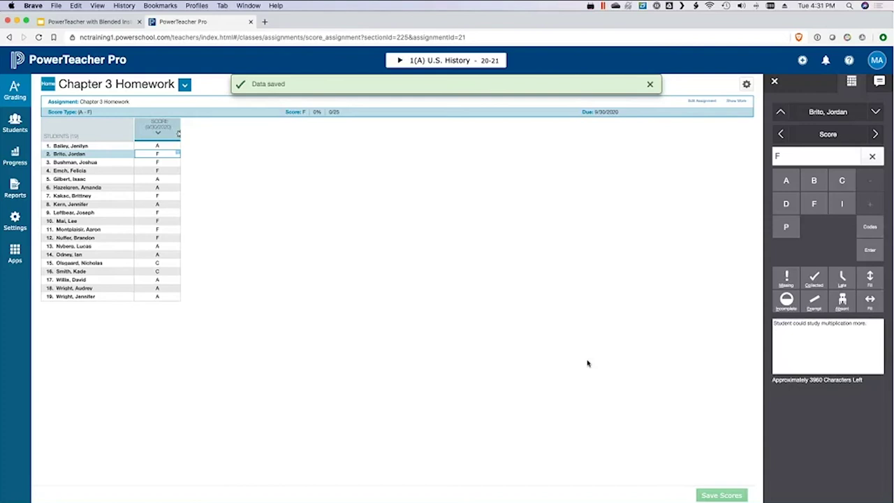
pyautogui.click(823, 330)
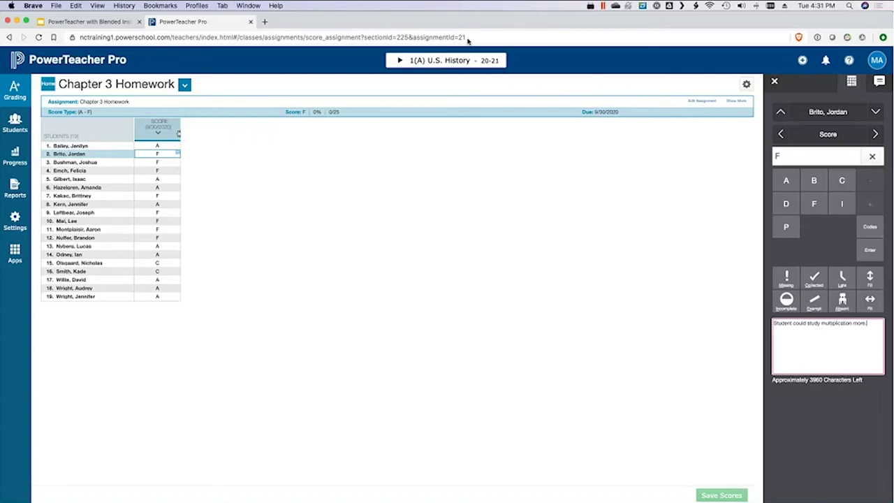
pyautogui.click(707, 277)
pyautogui.click(859, 348)
pyautogui.click(845, 277)
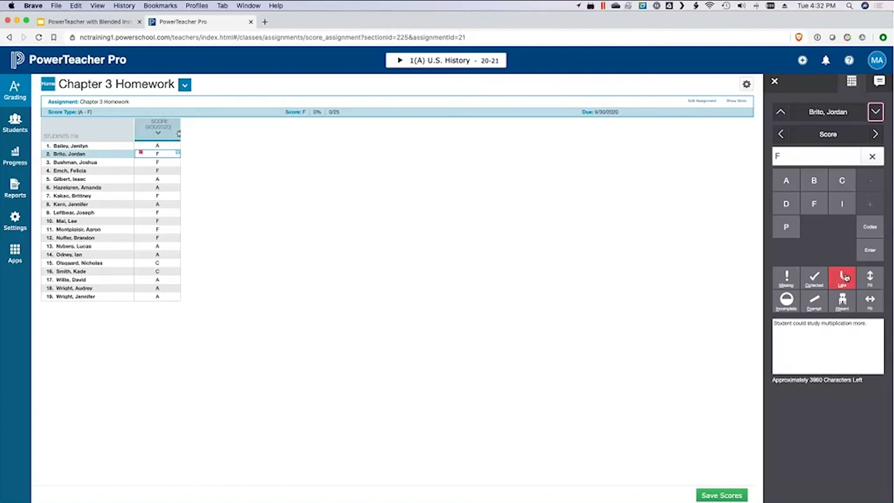
pyautogui.click(792, 284)
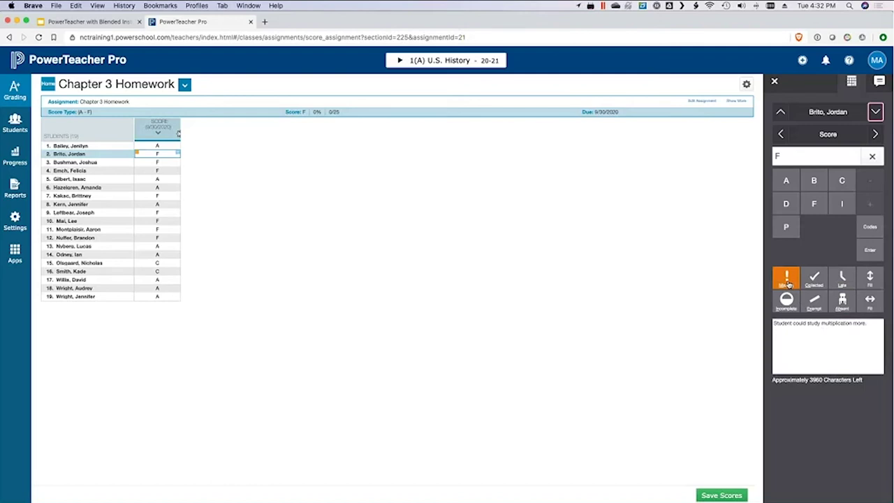
pyautogui.click(788, 283)
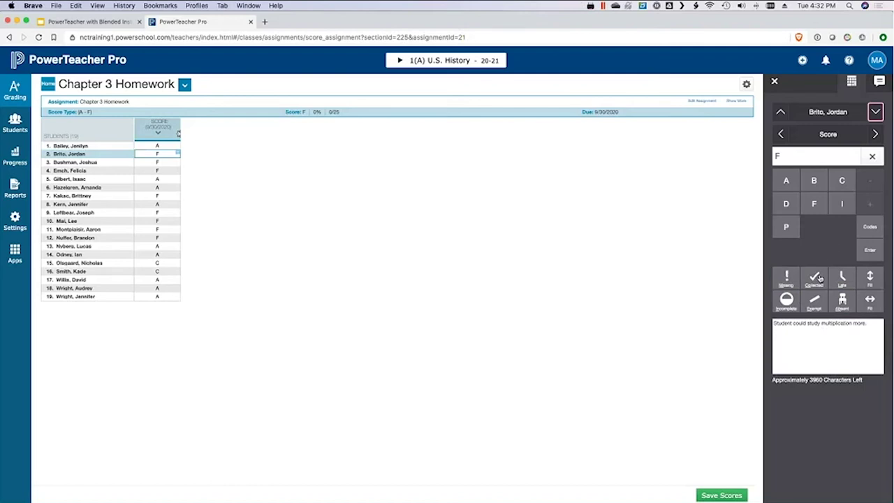
pyautogui.click(818, 278)
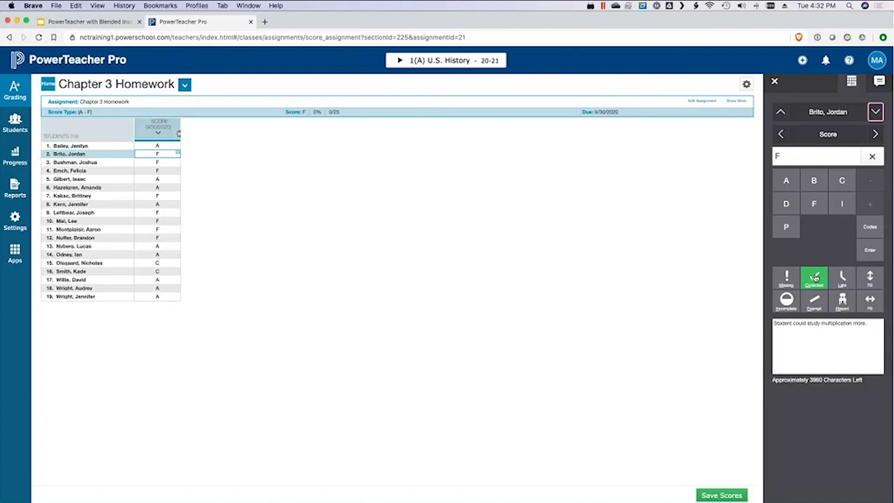
pyautogui.click(815, 278)
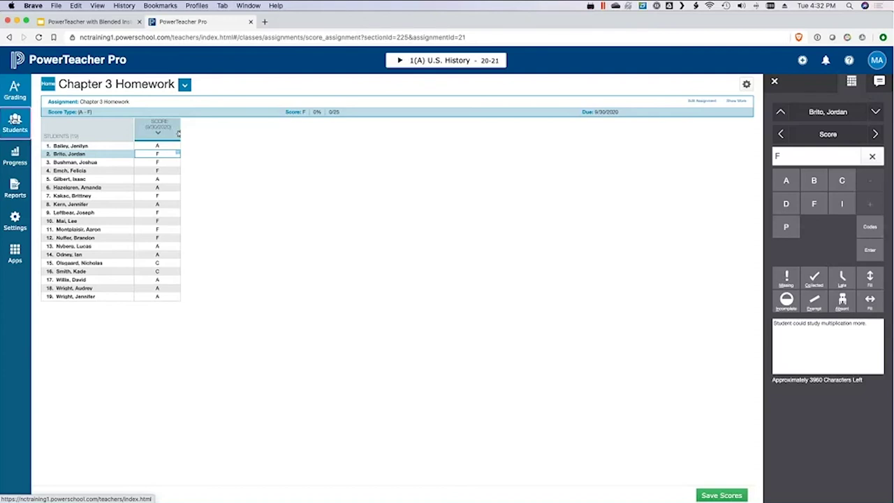
# Step: Open the Grading Scoresheet, discarding the unsaved flag changes
pyautogui.click(14, 123)
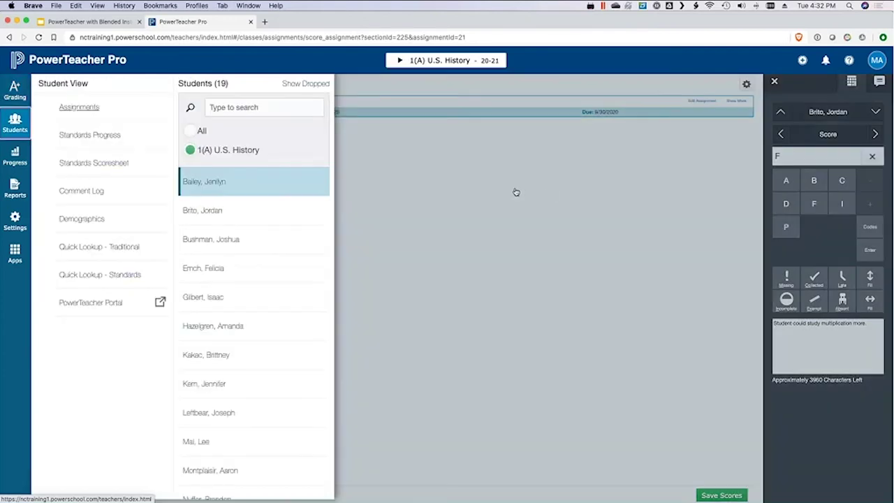
pyautogui.click(17, 93)
pyautogui.click(20, 95)
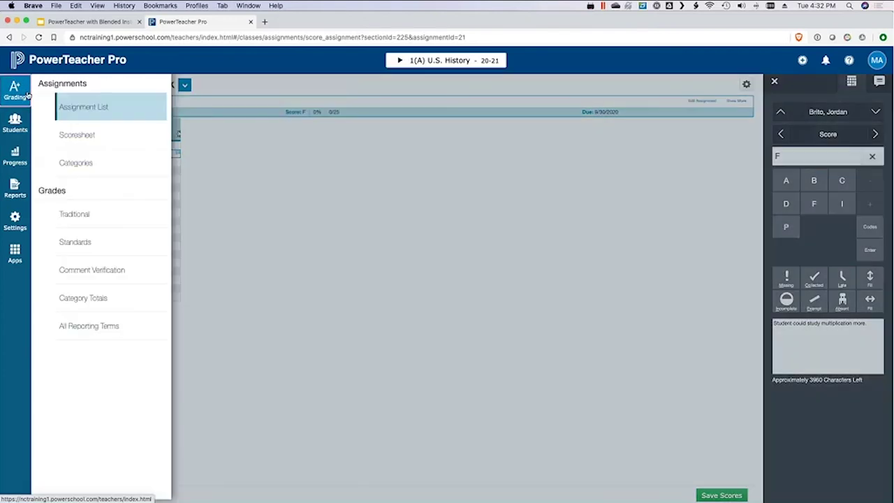
pyautogui.click(80, 135)
pyautogui.press('Tab')
pyautogui.press('Return')
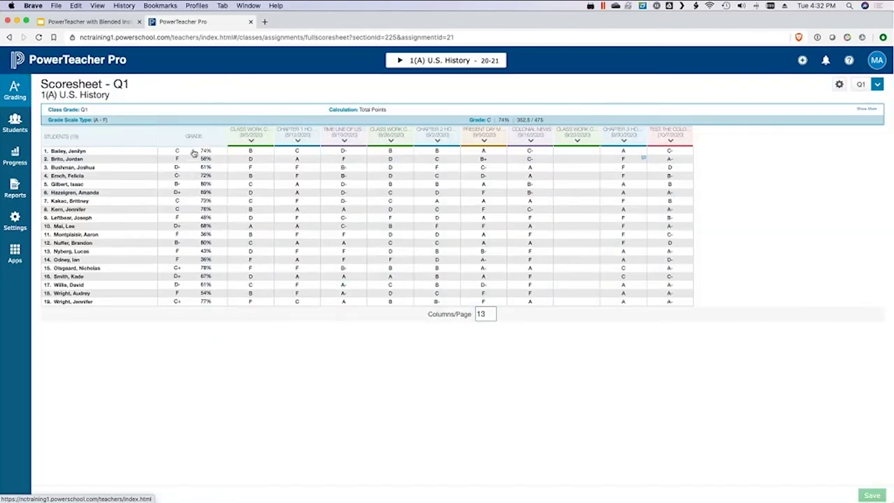
# Step: View the first student's course grade details, then go to the PowerSchool SIS home page
pyautogui.click(195, 153)
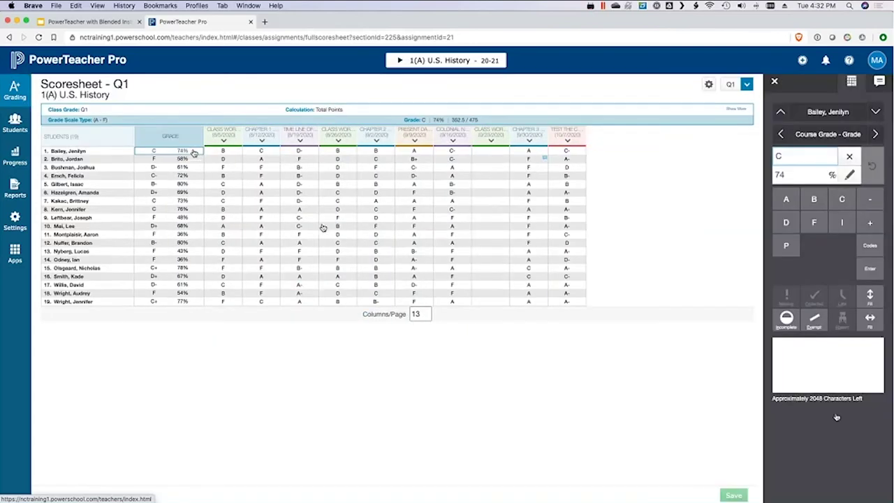
pyautogui.click(816, 357)
pyautogui.click(92, 64)
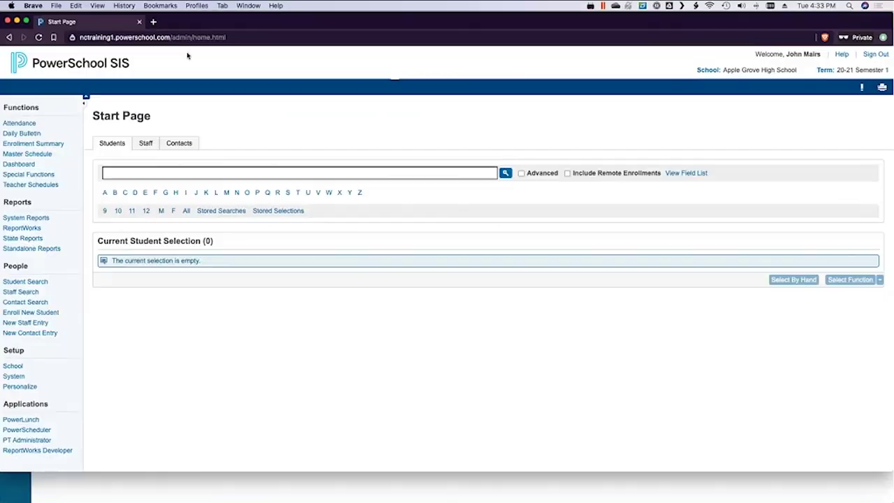
# Step: Sign out and load the student and parent sign-in page at public/
pyautogui.click(877, 55)
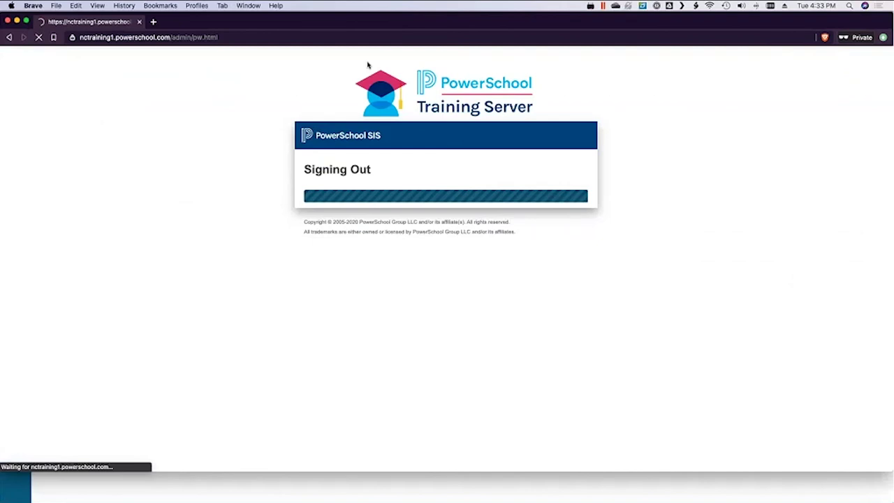
pyautogui.moveTo(171, 39); pyautogui.dragTo(239, 37)
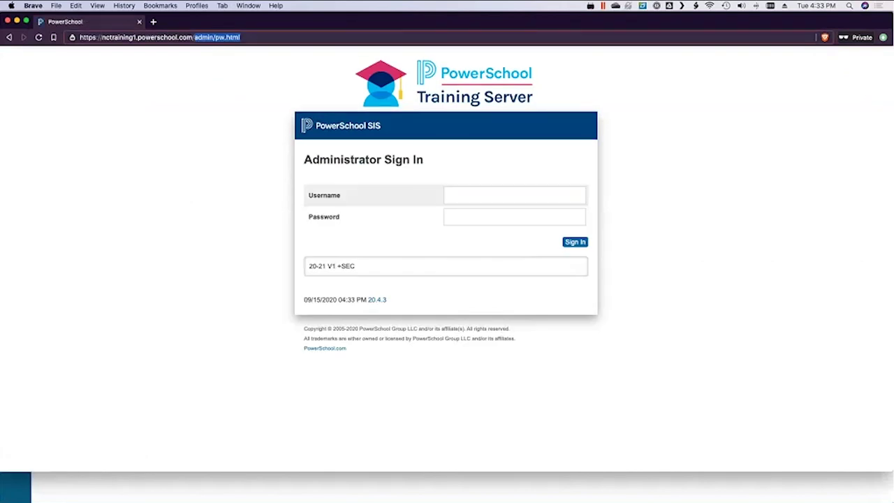
pyautogui.write('public/')
pyautogui.press('Return')
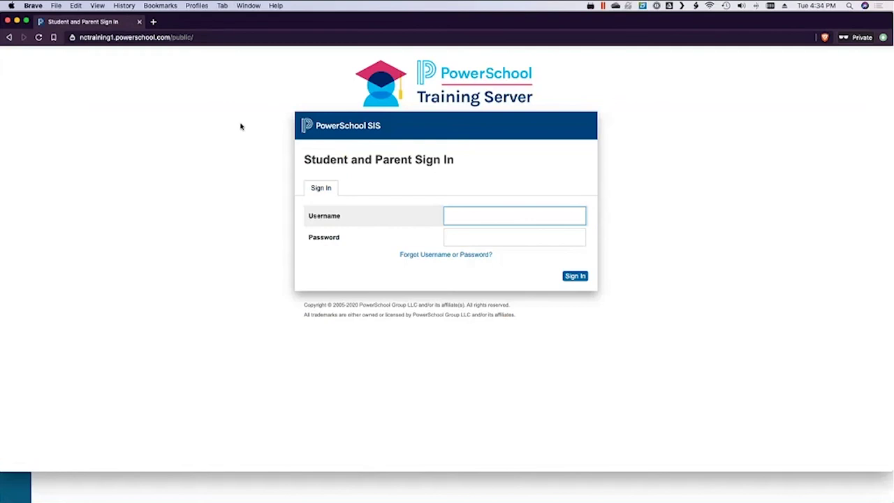
# Step: Sign in with the parent account's username and password
pyautogui.press('Tab')
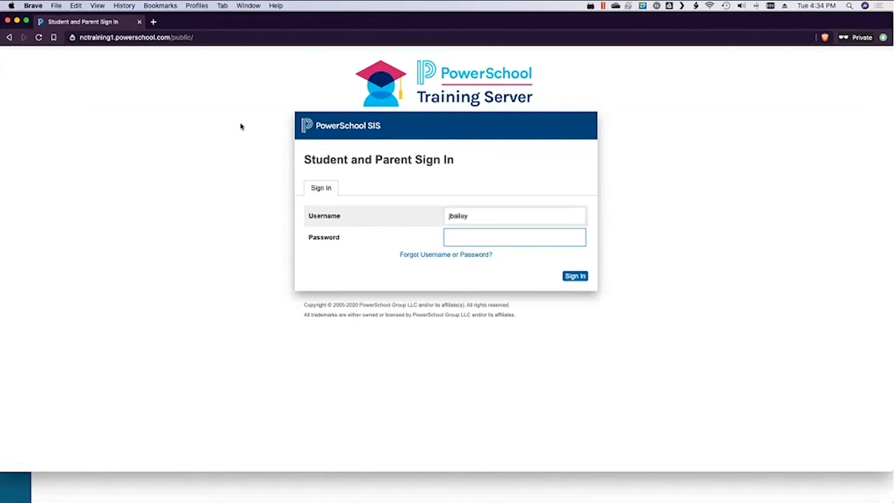
pyautogui.write('•••••••••')
pyautogui.press('Return')
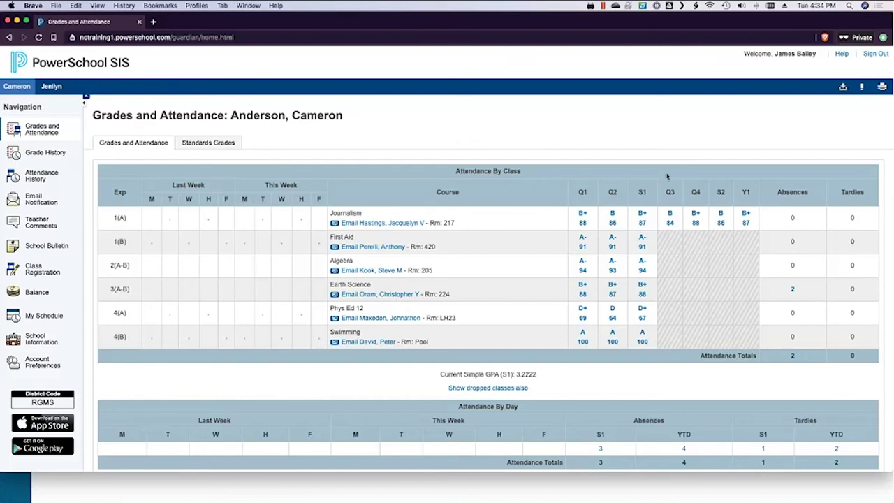
# Step: Open the Phys Ed 12 Q1 score detail (D+ 69%) with its assignment list
pyautogui.scroll(-2, 801, 345)
pyautogui.scroll(-1, 802, 345)
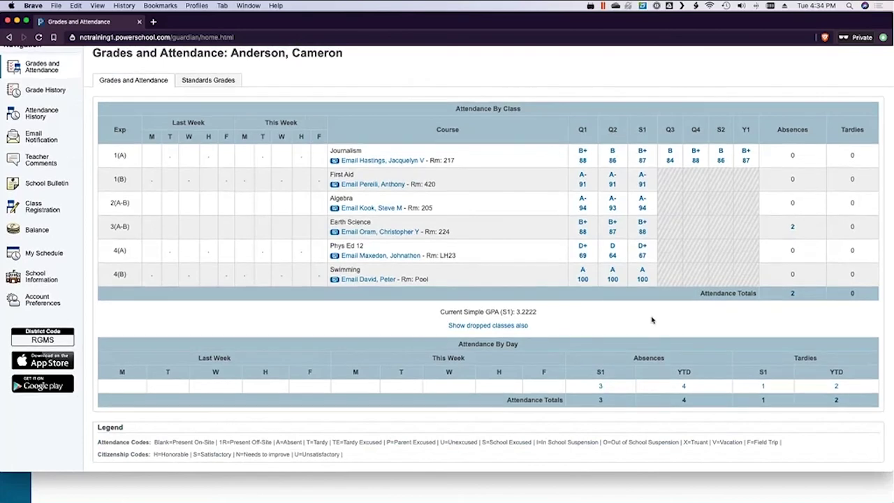
pyautogui.scroll(3, 652, 320)
pyautogui.scroll(-1, 587, 220)
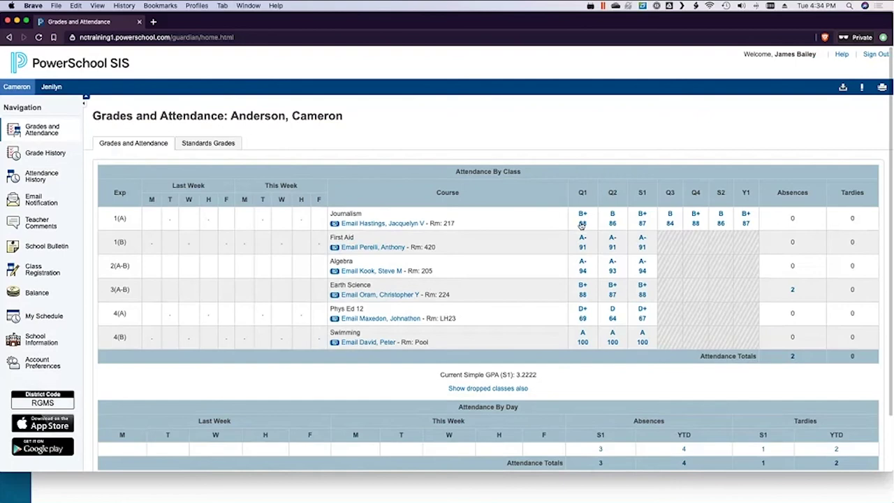
pyautogui.click(582, 312)
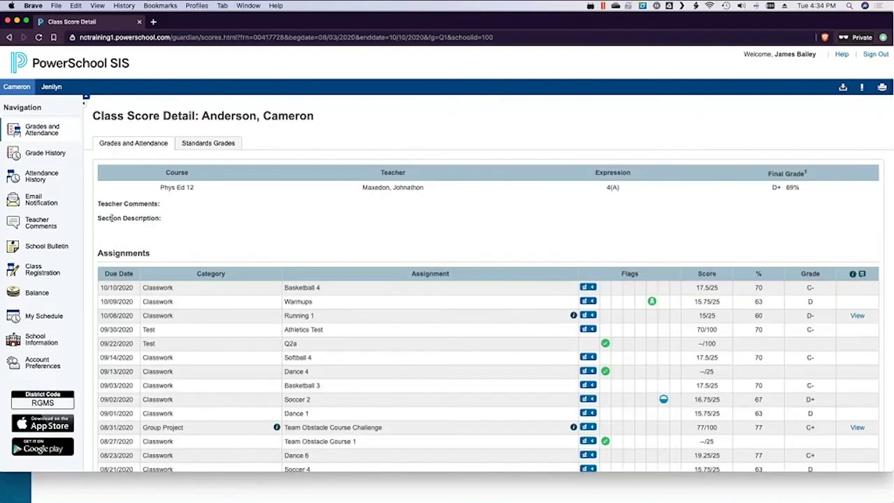
pyautogui.moveTo(111, 217); pyautogui.dragTo(203, 225)
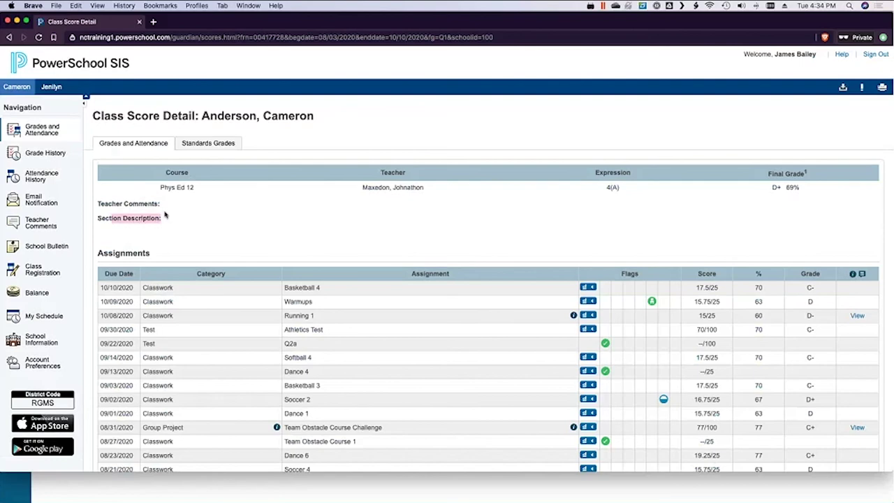
pyautogui.moveTo(123, 218); pyautogui.dragTo(169, 218)
pyautogui.click(130, 203)
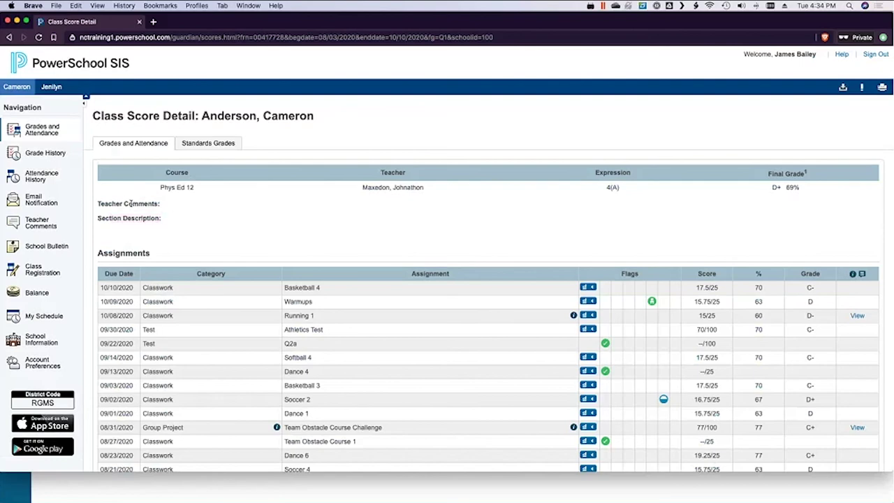
pyautogui.doubleClick(130, 203)
pyautogui.moveTo(801, 189); pyautogui.dragTo(734, 190)
pyautogui.click(178, 206)
pyautogui.doubleClick(145, 203)
pyautogui.click(436, 265)
pyautogui.scroll(-1, 436, 265)
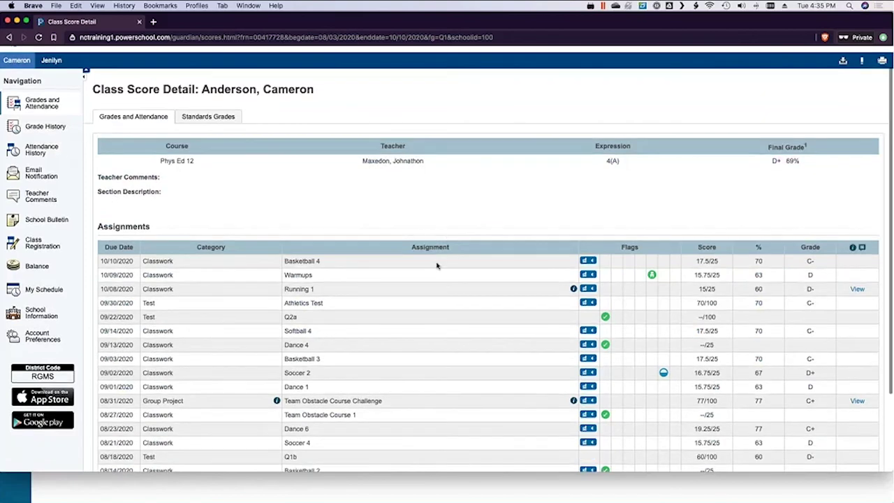
pyautogui.scroll(-3, 436, 265)
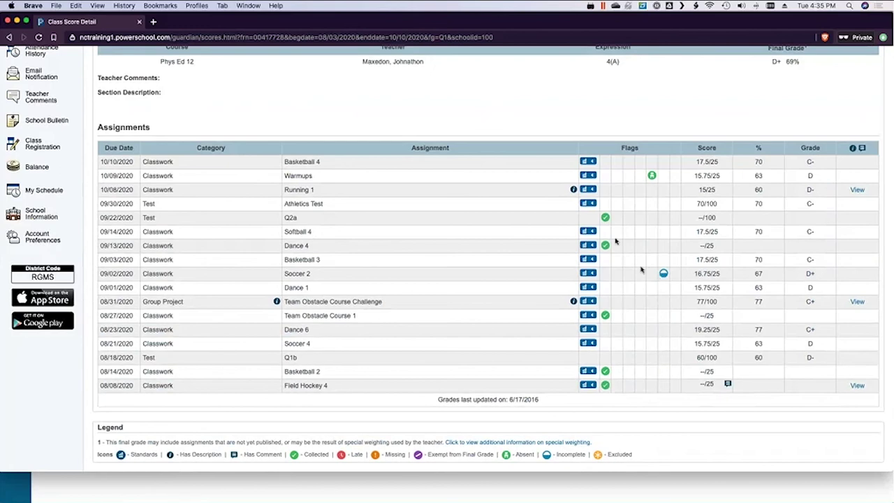
pyautogui.doubleClick(290, 219)
pyautogui.click(605, 218)
pyautogui.moveTo(704, 220); pyautogui.dragTo(686, 223)
pyautogui.click(684, 225)
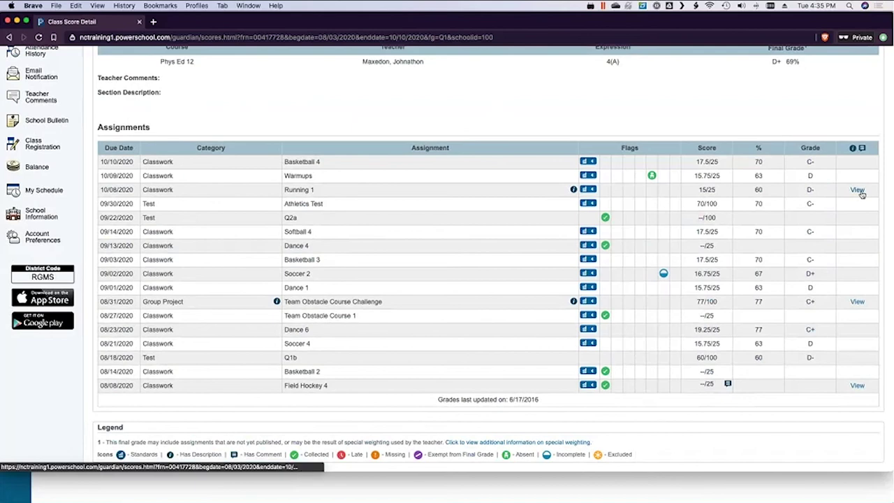
pyautogui.click(857, 190)
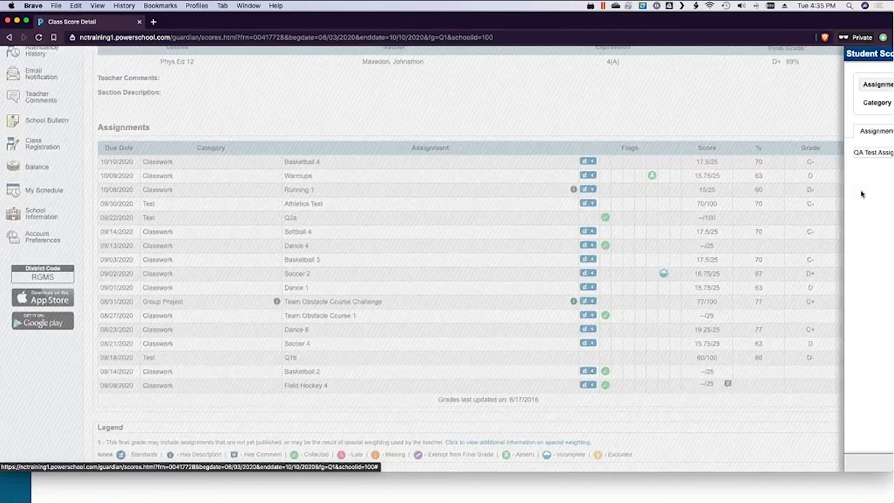
pyautogui.click(670, 200)
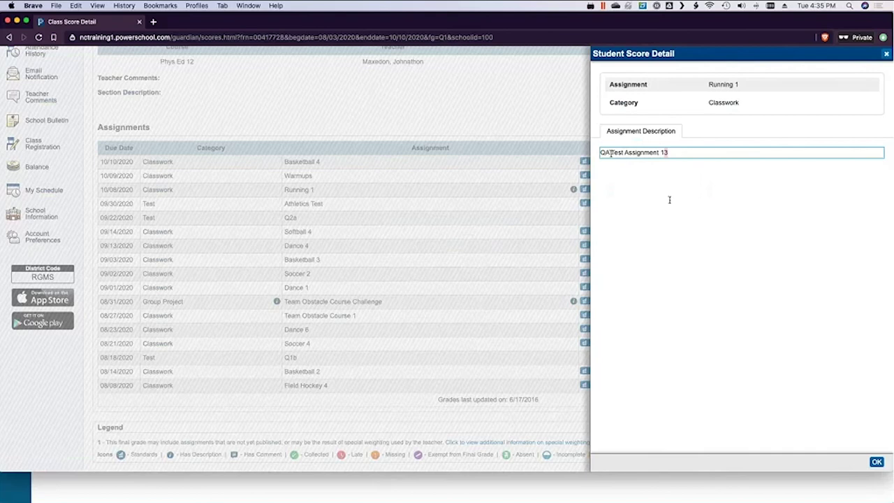
pyautogui.click(876, 462)
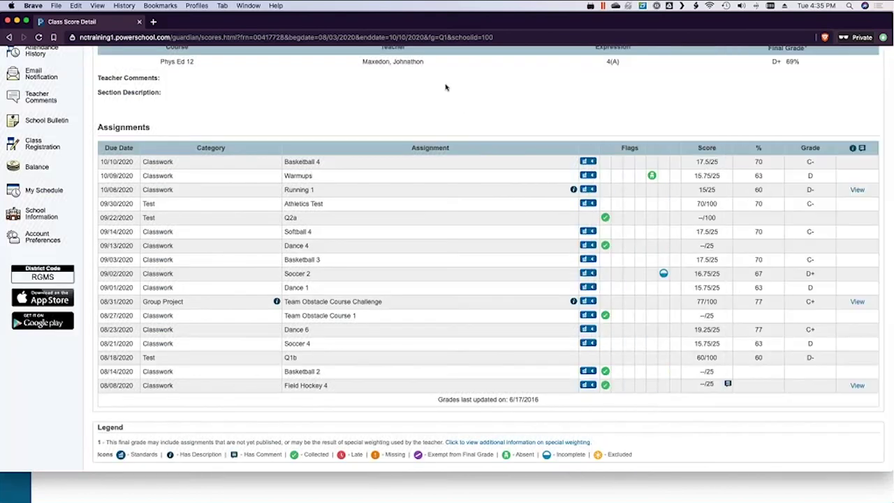
pyautogui.scroll(2, 432, 115)
pyautogui.scroll(2, 431, 115)
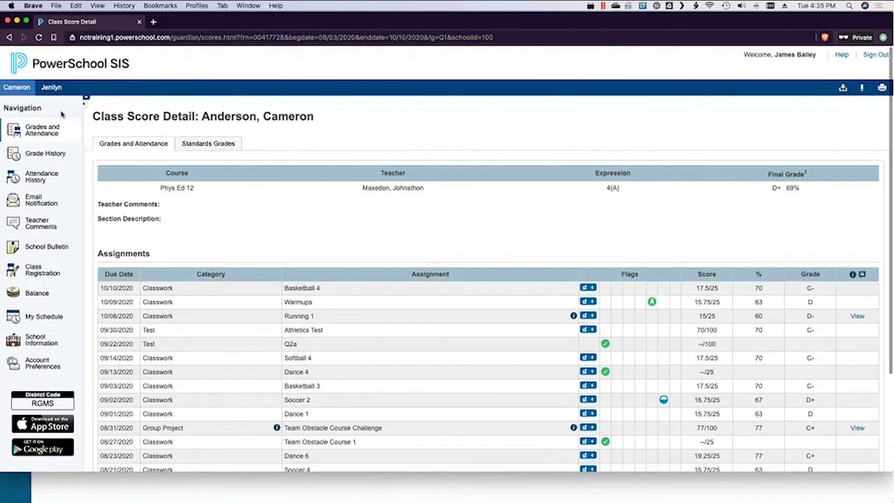
# Step: Switch to the second child's grades and open the U.S. History Q1 detail (C 74%)
pyautogui.click(42, 130)
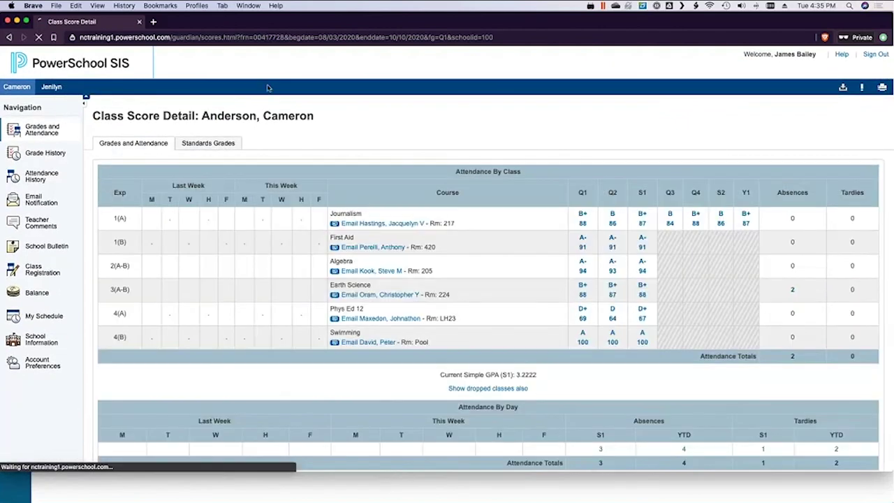
pyautogui.click(48, 89)
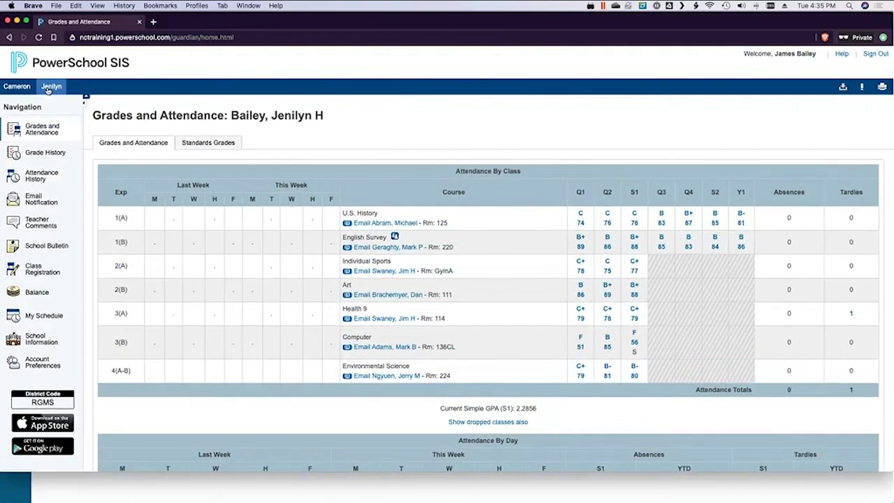
pyautogui.tripleClick(467, 214)
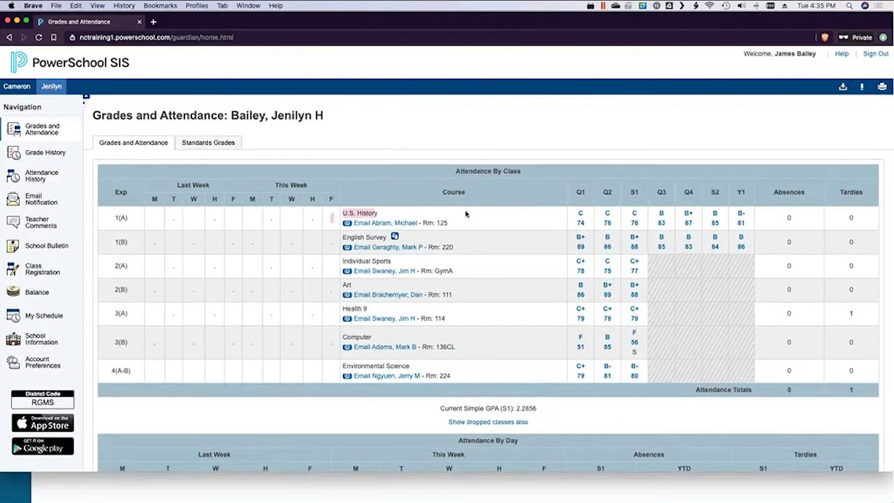
pyautogui.click(581, 226)
pyautogui.click(581, 223)
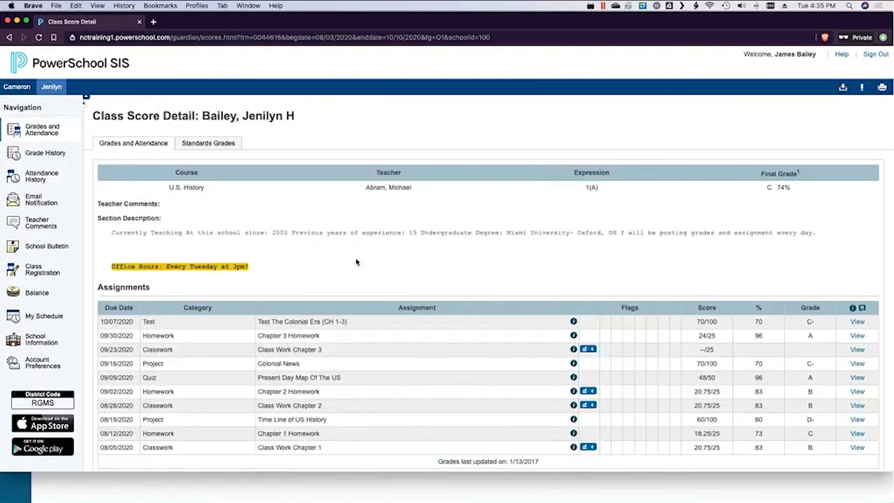
# Step: Review U.S. History assignments, including Chapter 3 Homework at 24/25 (96%, A), then return to Grades and Attendance
pyautogui.scroll(-2, 356, 262)
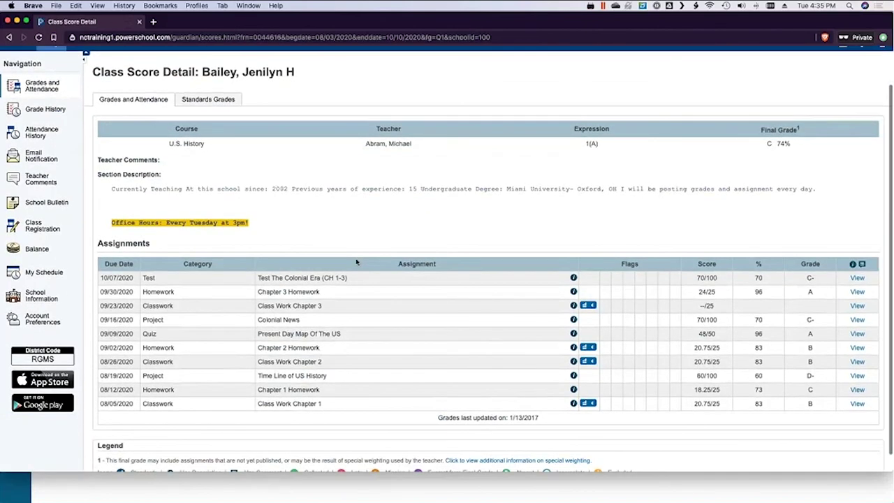
pyautogui.scroll(-1, 356, 261)
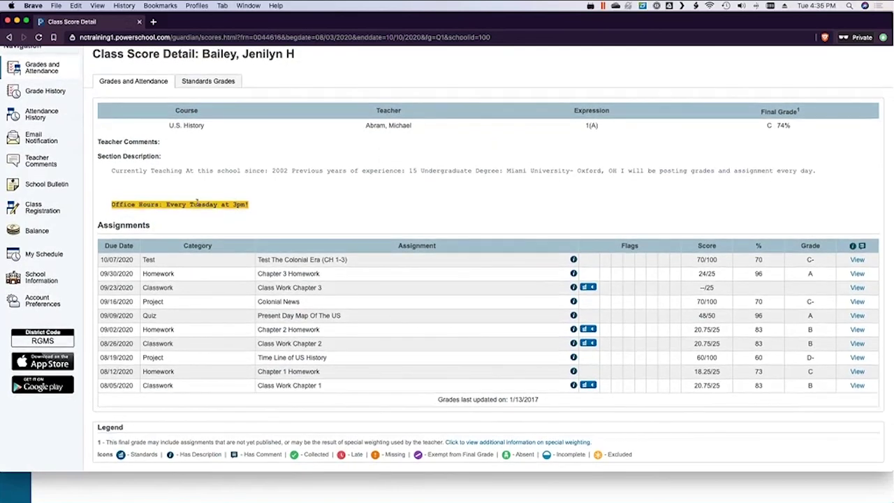
pyautogui.doubleClick(196, 206)
pyautogui.click(325, 204)
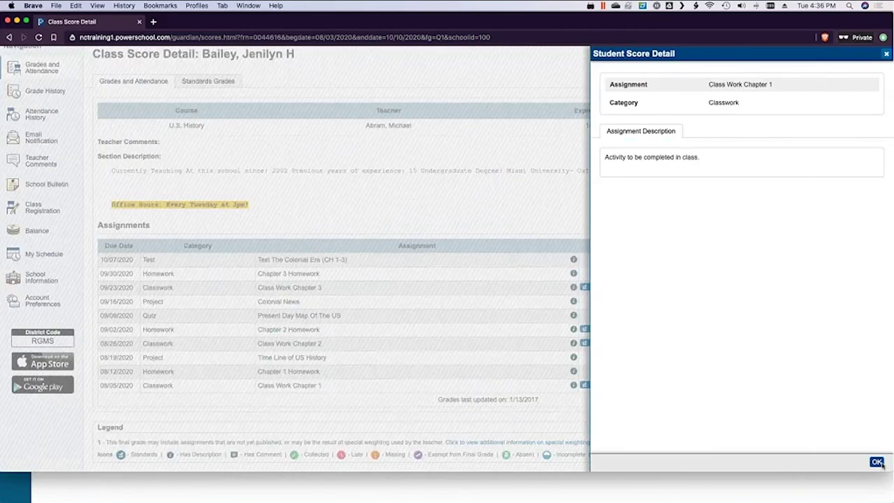
pyautogui.click(876, 462)
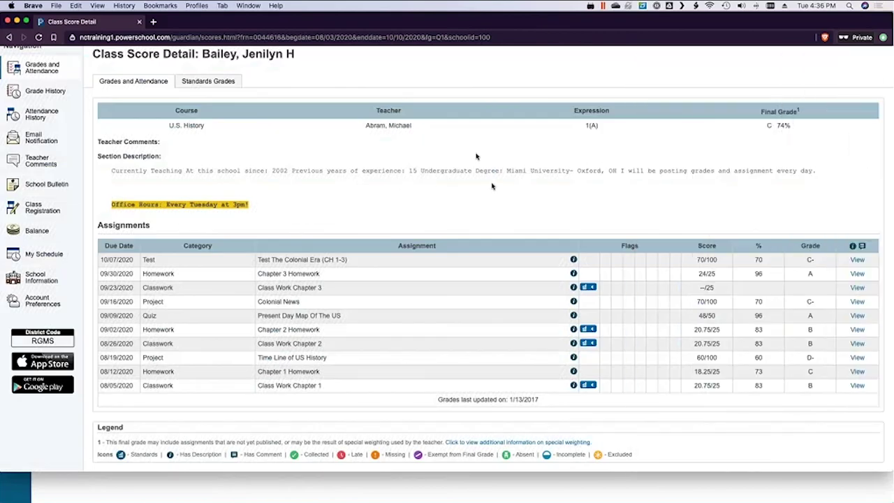
pyautogui.scroll(3, 476, 157)
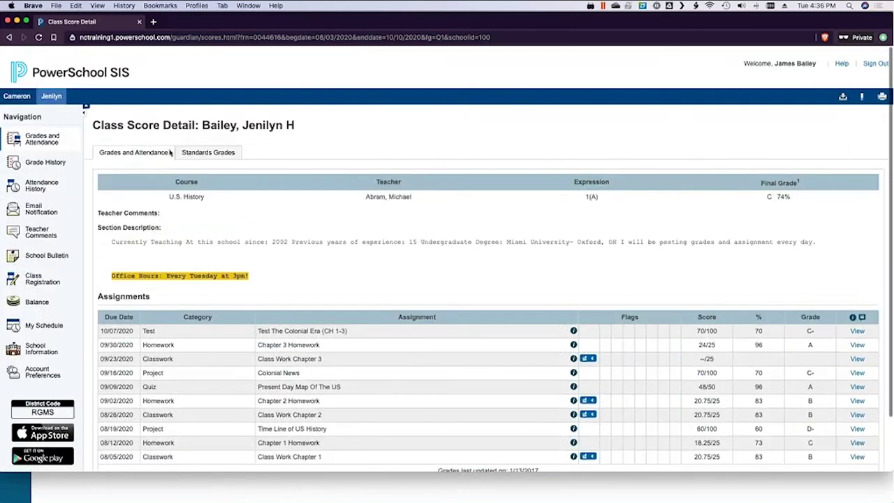
pyautogui.scroll(-1, 140, 126)
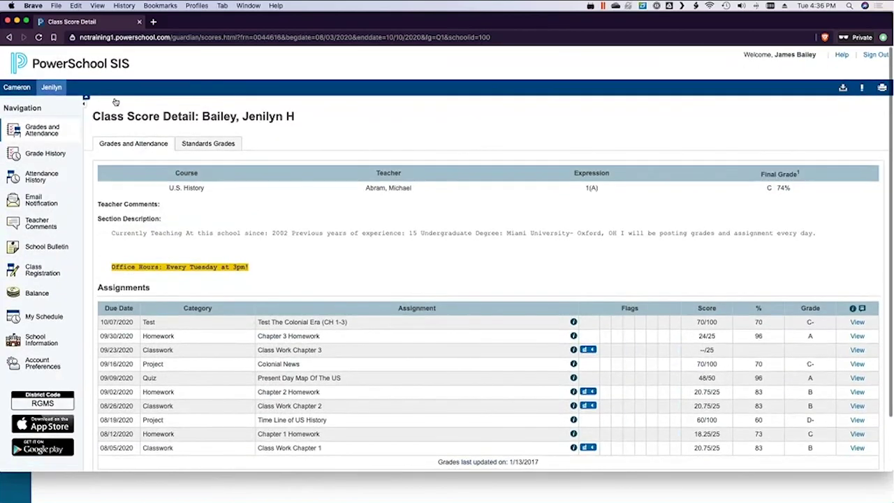
pyautogui.click(33, 130)
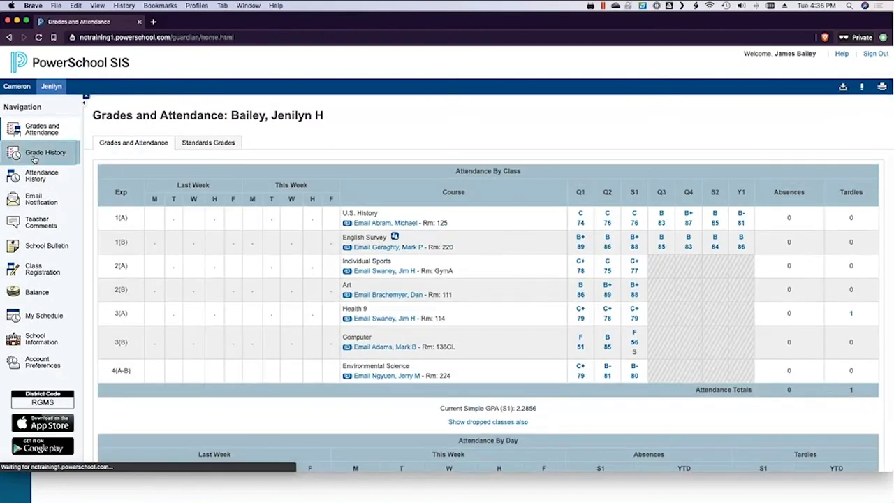
# Step: Review the term grade history and teacher comments, then show the weekly meeting attendance history
pyautogui.click(34, 158)
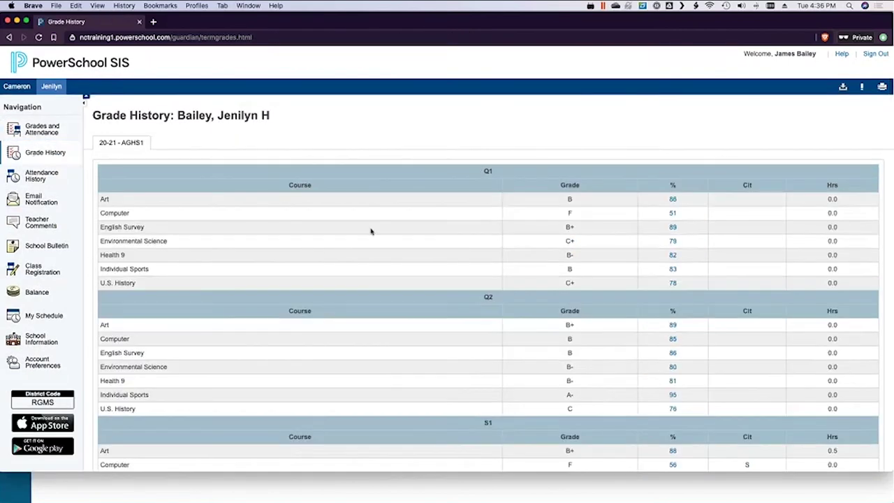
pyautogui.scroll(-3, 370, 231)
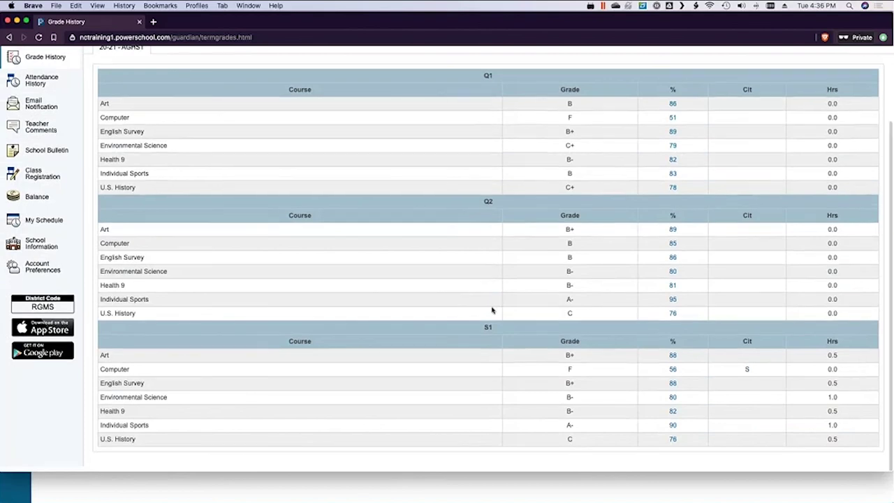
pyautogui.scroll(1, 509, 294)
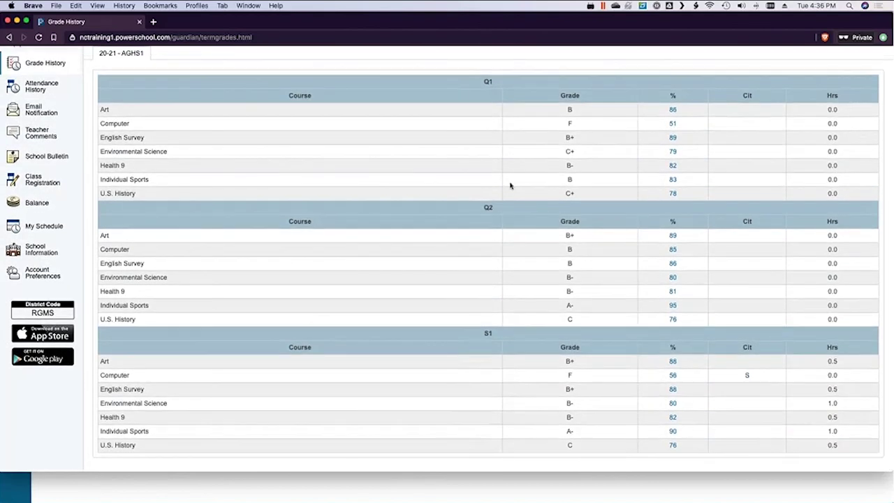
pyautogui.scroll(5, 455, 277)
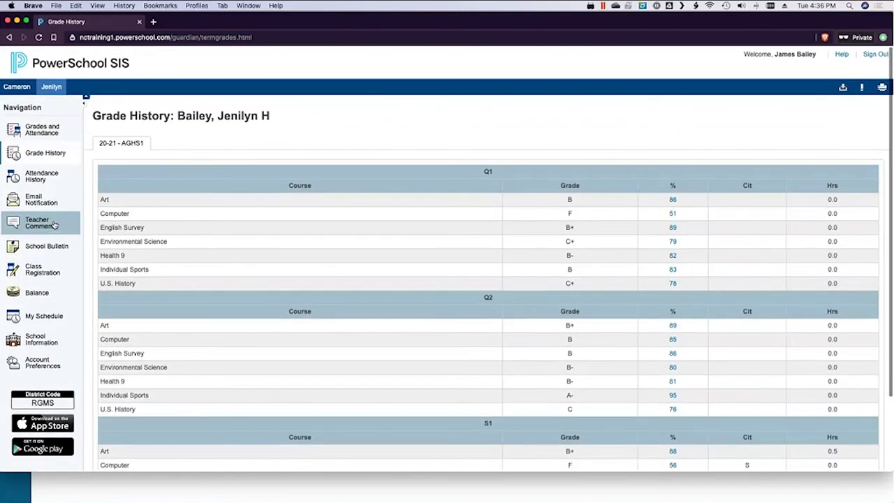
pyautogui.click(54, 224)
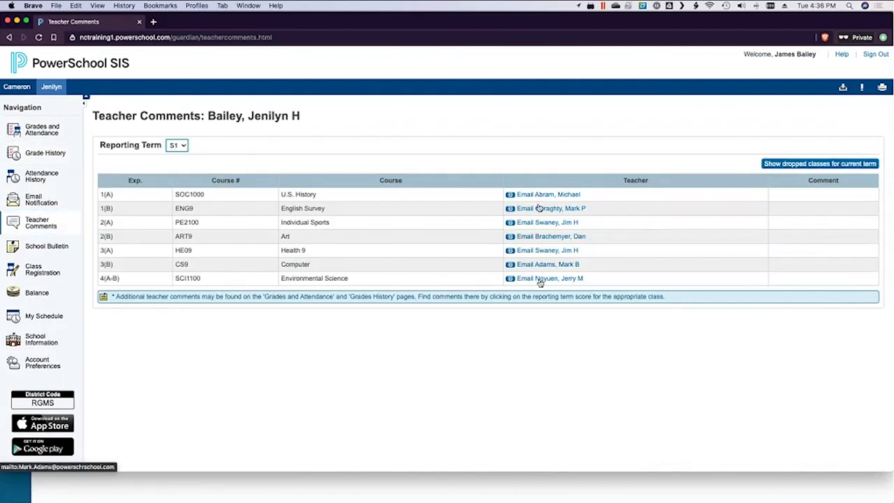
pyautogui.click(61, 179)
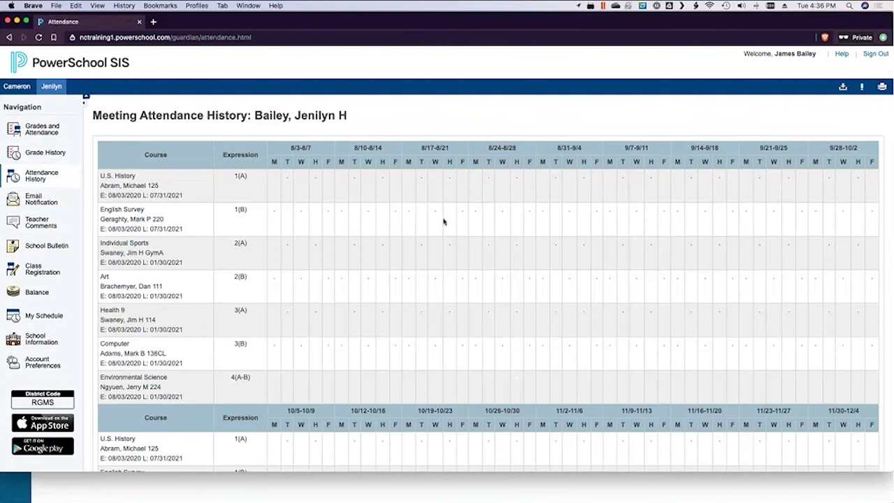
pyautogui.scroll(-10, 443, 222)
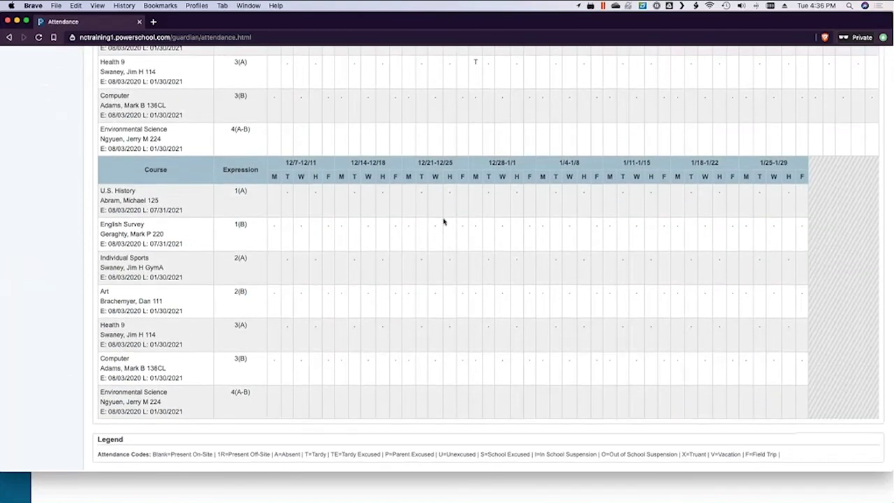
pyautogui.scroll(1, 443, 221)
pyautogui.scroll(10, 442, 221)
pyautogui.scroll(-1, 443, 222)
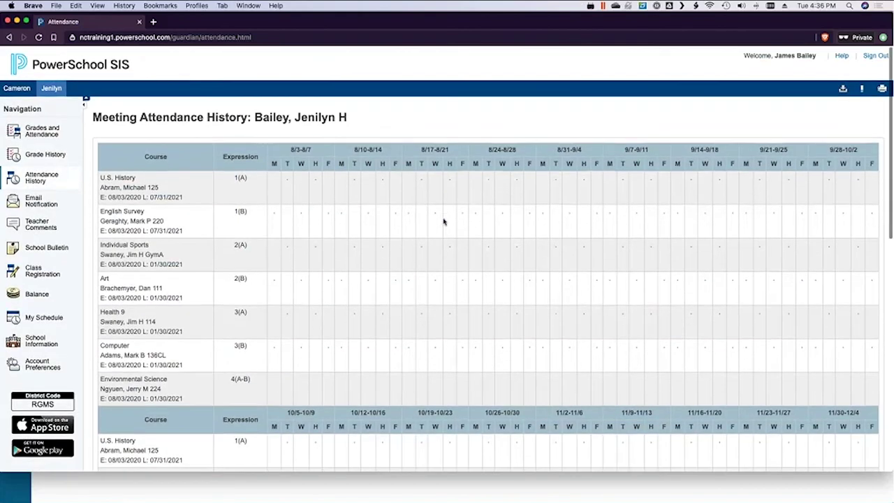
pyautogui.scroll(-1, 442, 221)
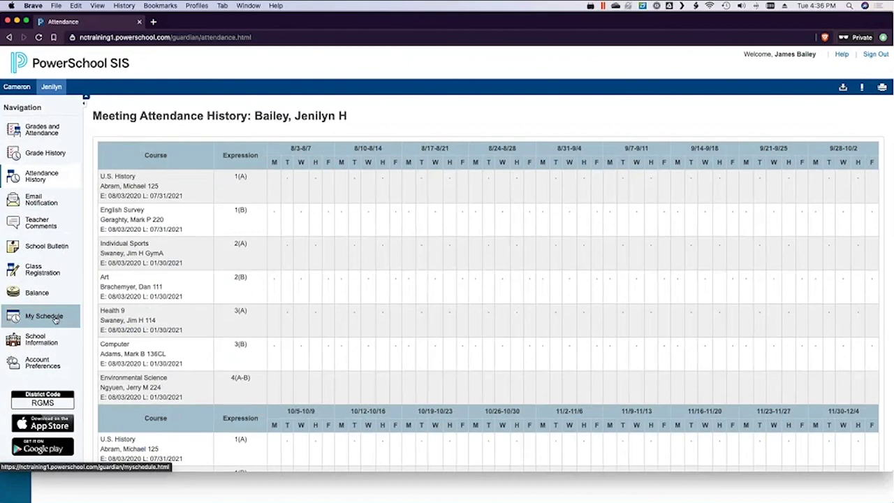
# Step: Scroll through the weekly class schedule, then view Email Notifications, which reports emailed reports are disabled
pyautogui.click(56, 319)
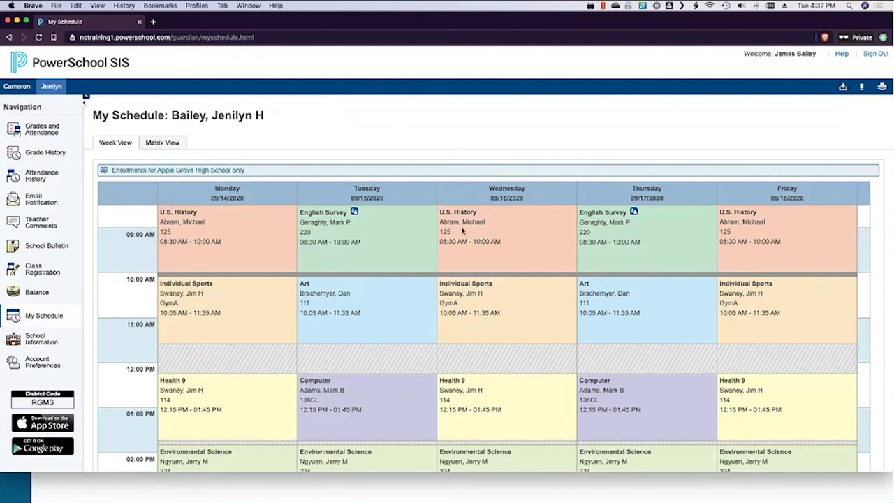
pyautogui.scroll(-2, 461, 230)
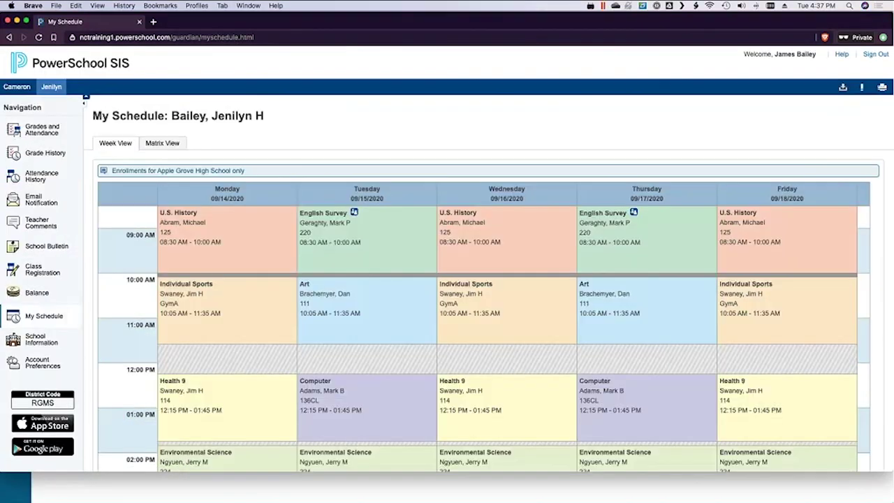
pyautogui.scroll(-2, 600, 351)
pyautogui.scroll(-1, 599, 351)
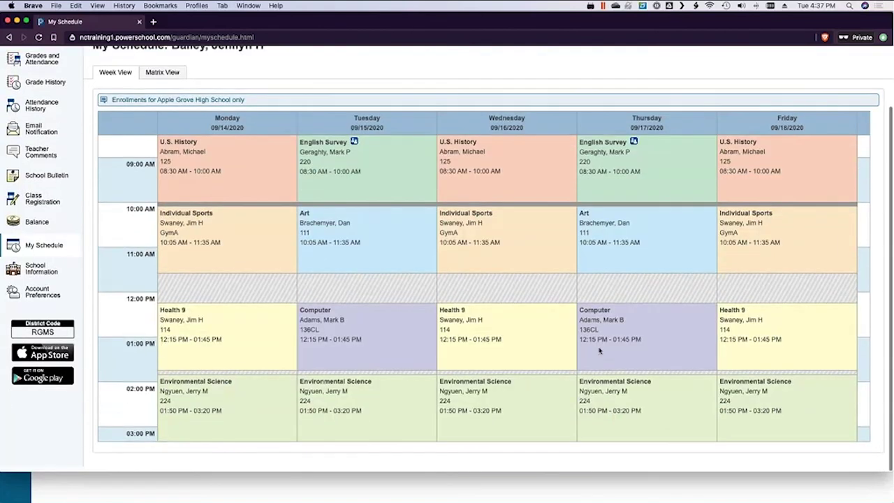
pyautogui.scroll(3, 588, 349)
pyautogui.scroll(-1, 196, 371)
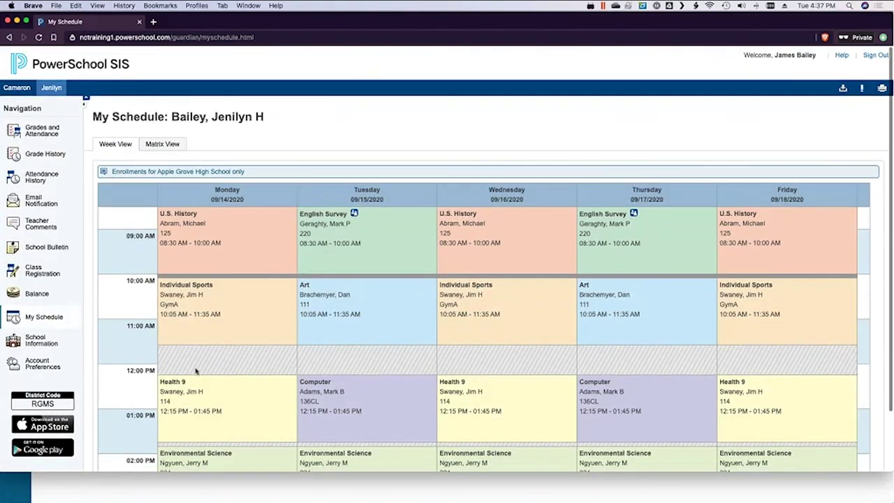
pyautogui.click(60, 203)
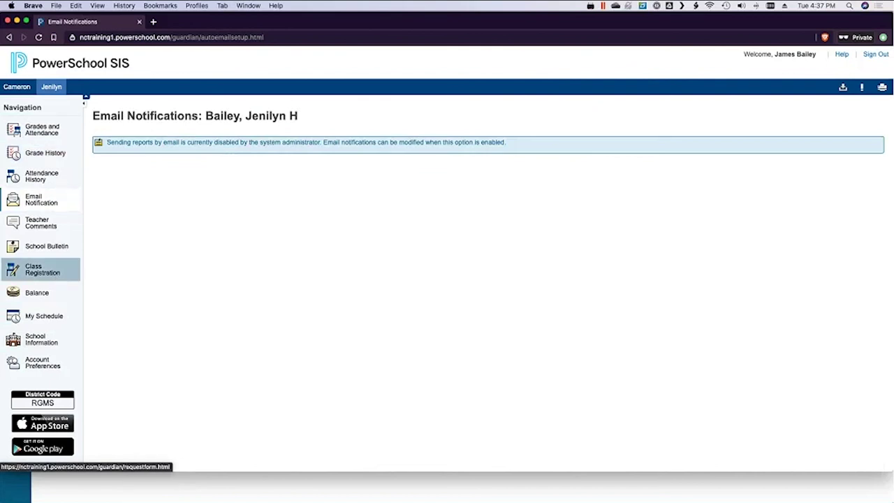
# Step: Check the empty school bulletin, then return to Grades and Attendance showing simple GPA 2.2856
pyautogui.click(50, 246)
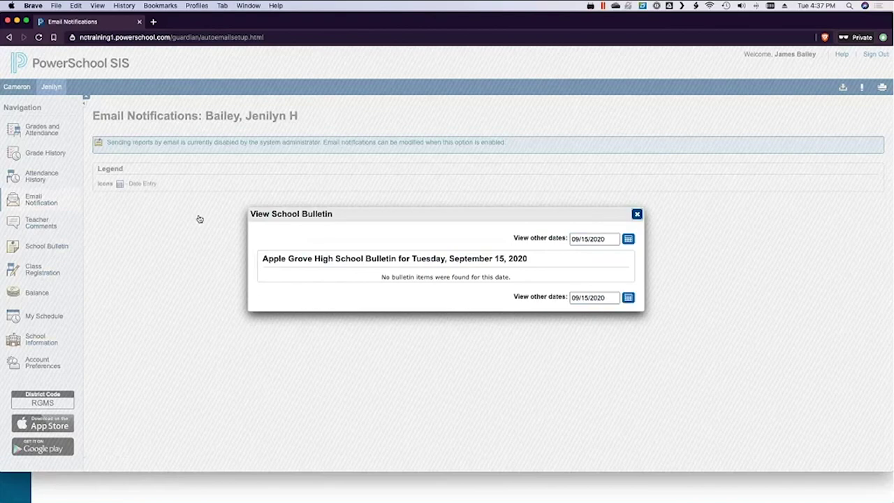
pyautogui.click(198, 217)
pyautogui.press('Return')
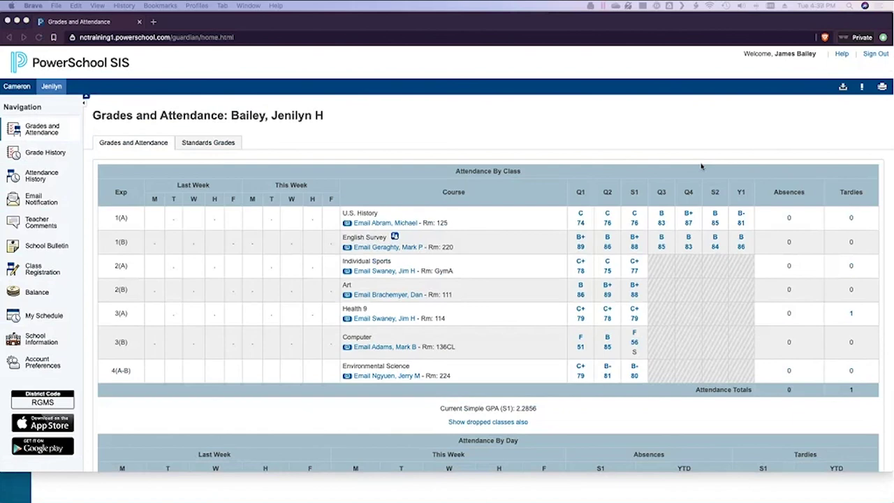
# Step: Move the mirrored iPhone window with the PowerSchool Mobile dashboard over the browser's grades page
pyautogui.moveTo(628, 23); pyautogui.dragTo(485, 35)
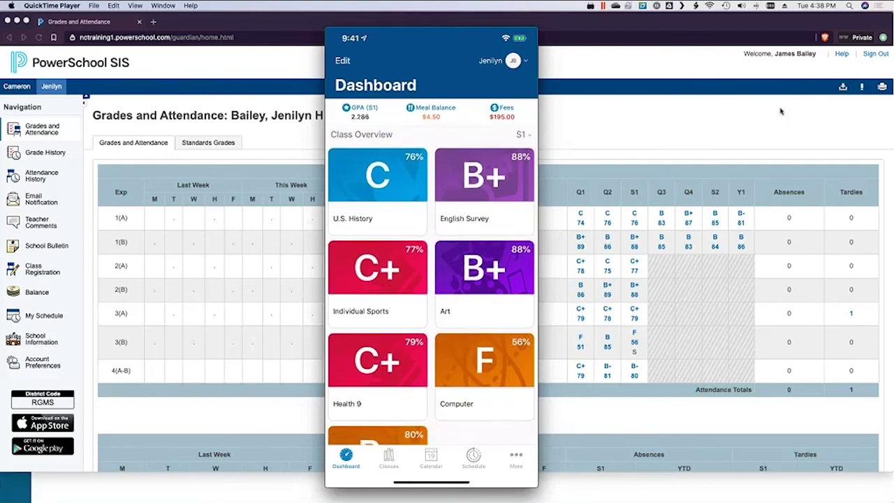
# Step: View the U.S. History class on Q1: grade C, Chapter 3 Homework A, 24 of 25
pyautogui.moveTo(517, 118)
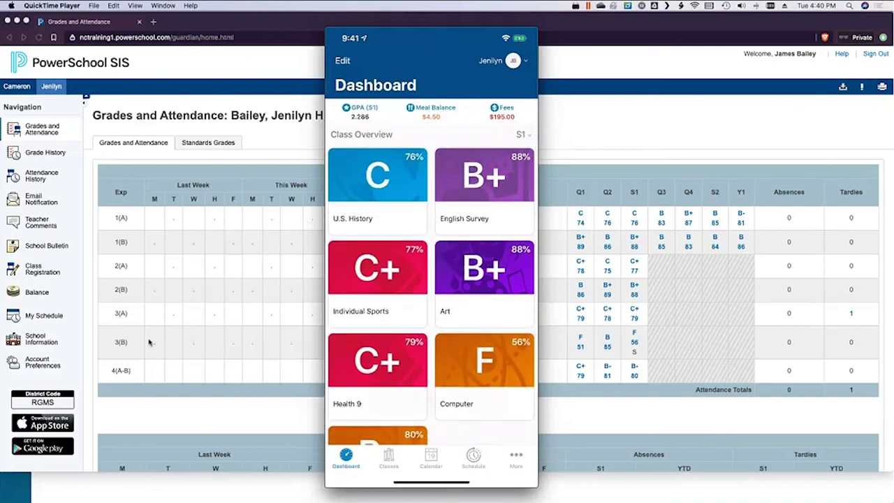
pyautogui.moveTo(381, 203)
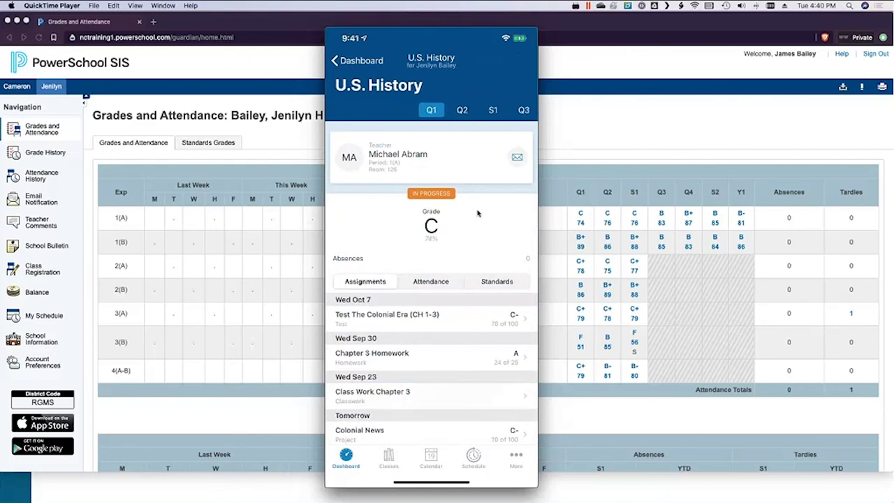
# Step: Bring the parent portal's Grades and Attendance browser page back in front of the phone mirror
pyautogui.moveTo(418, 152)
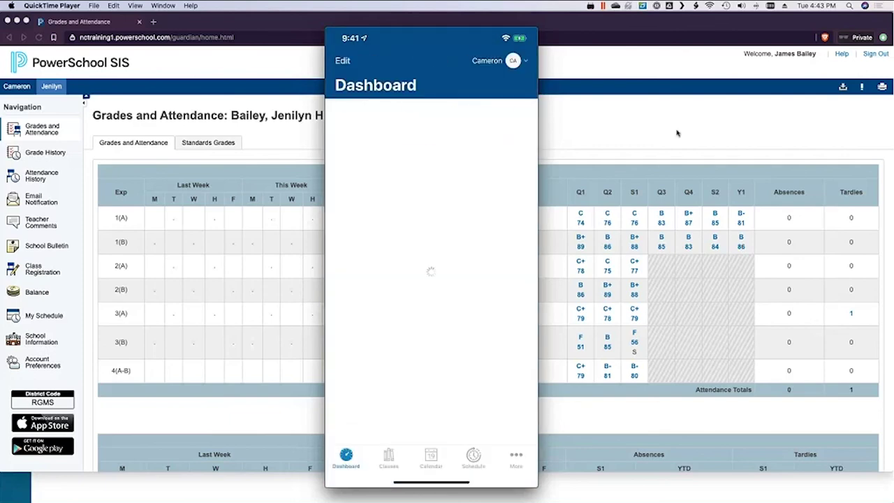
pyautogui.click(468, 165)
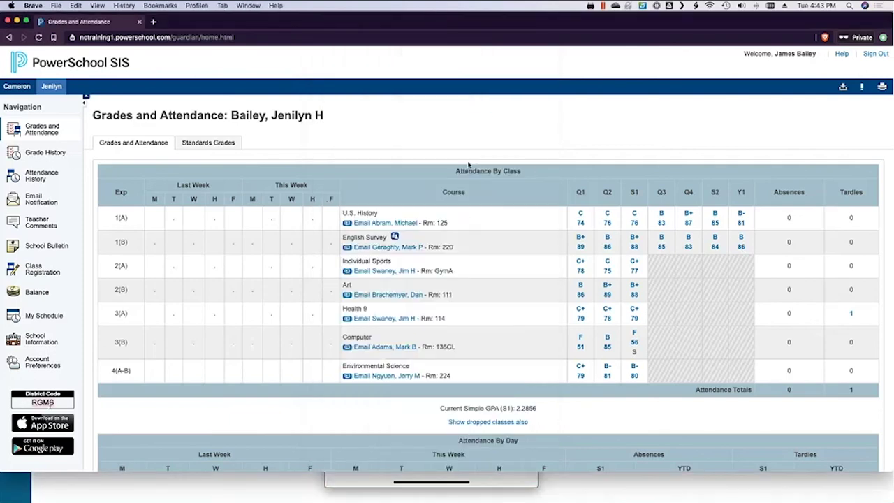